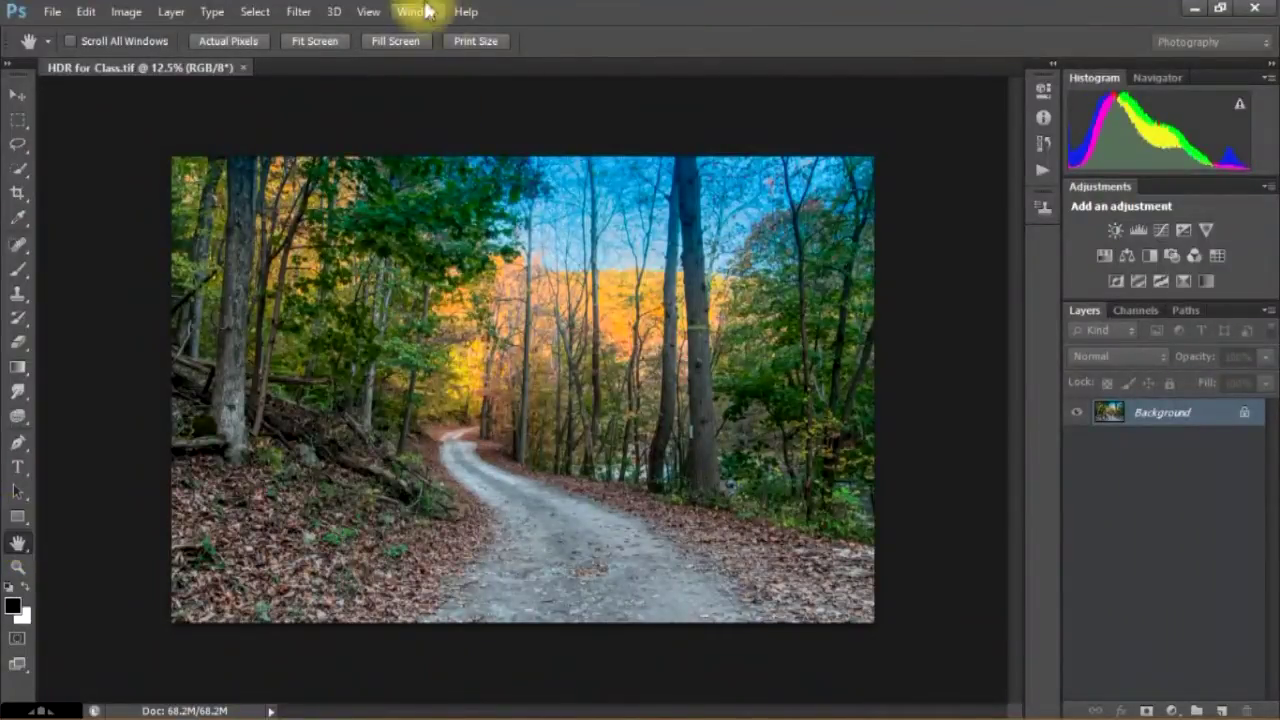
# Fit the photo to the screen and duplicate the Background layer as Background copy.
pyautogui.click(397, 38)
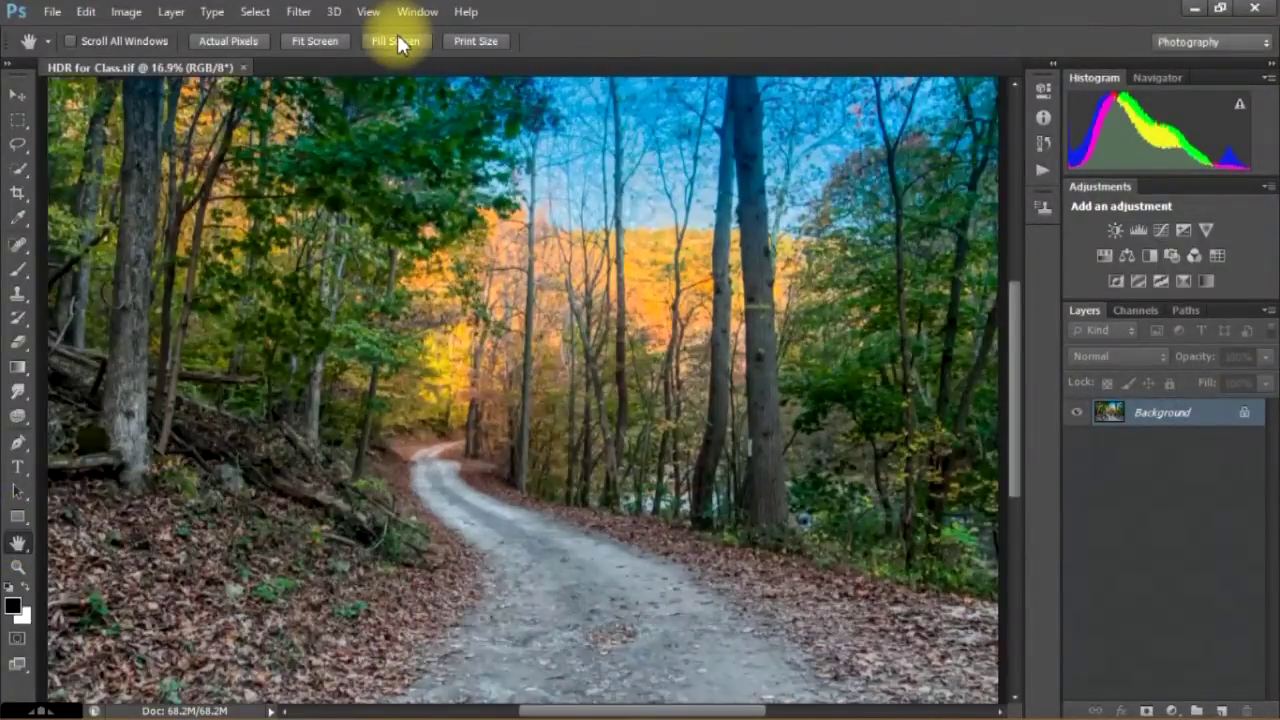
pyautogui.rightClick(1160, 425)
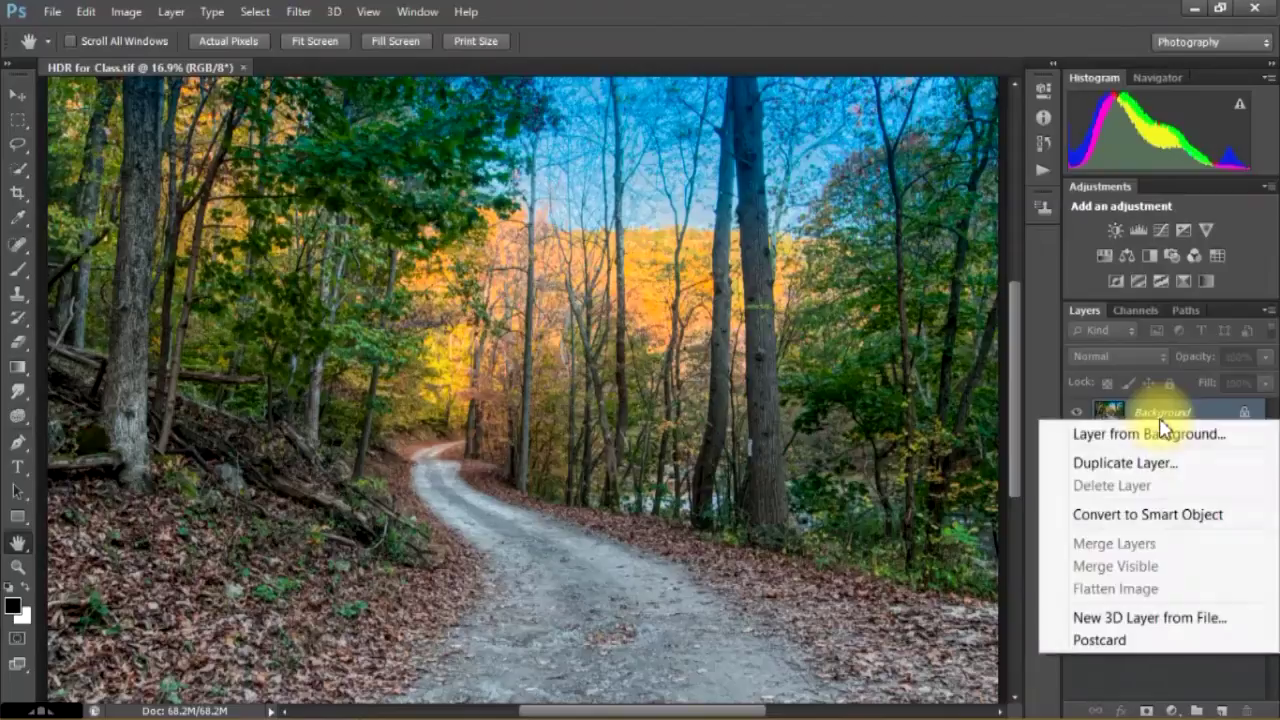
pyautogui.click(1143, 470)
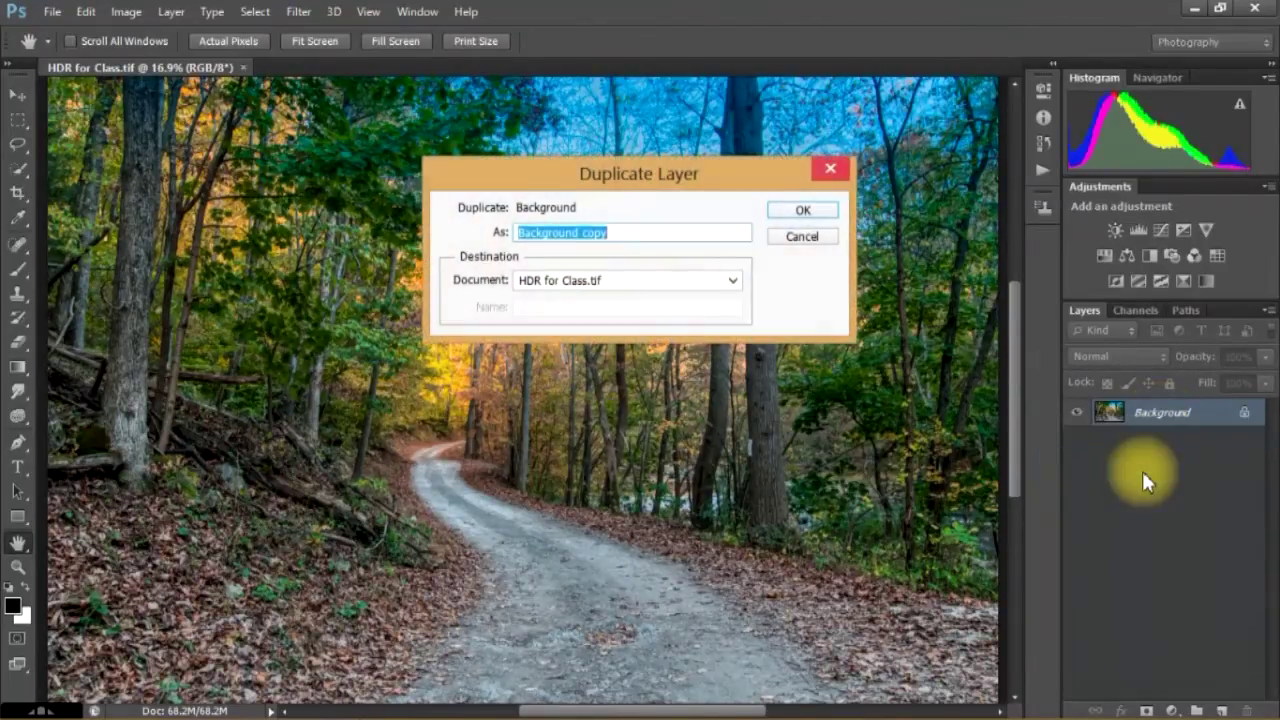
pyautogui.click(812, 213)
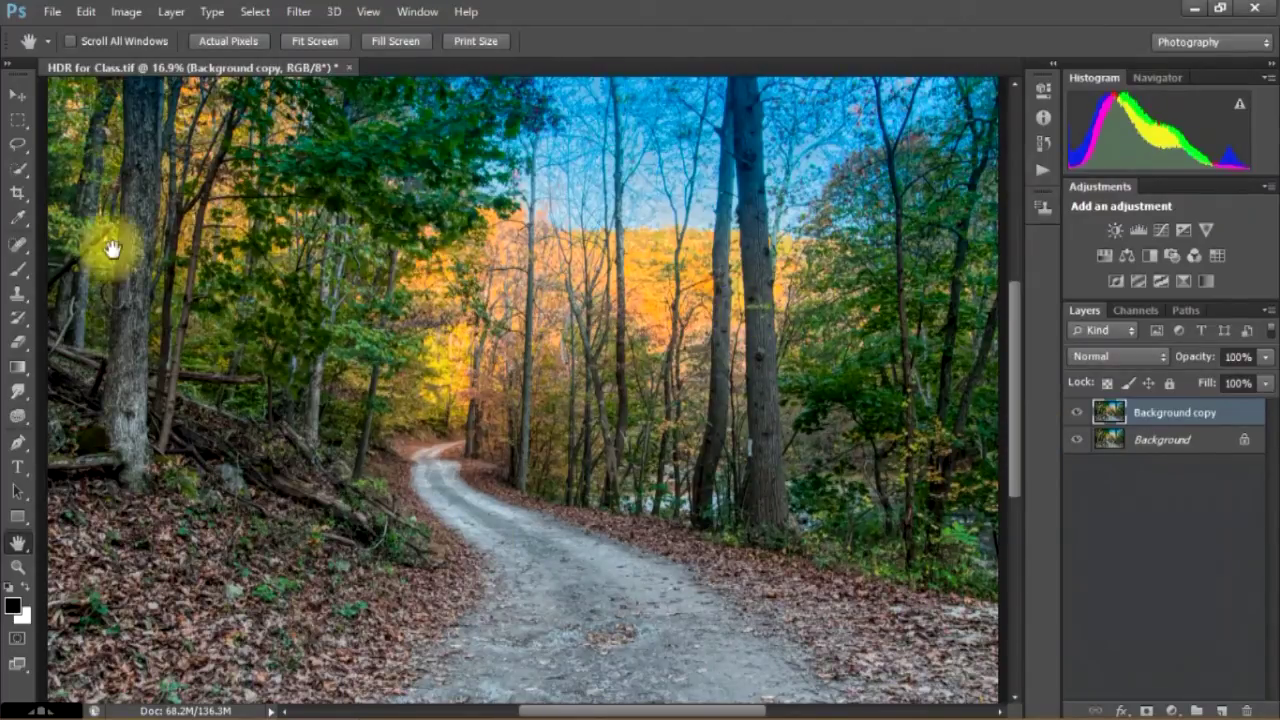
# Try the Dodge and Burn tools, then settle on the Sponge Tool.
pyautogui.click(14, 420)
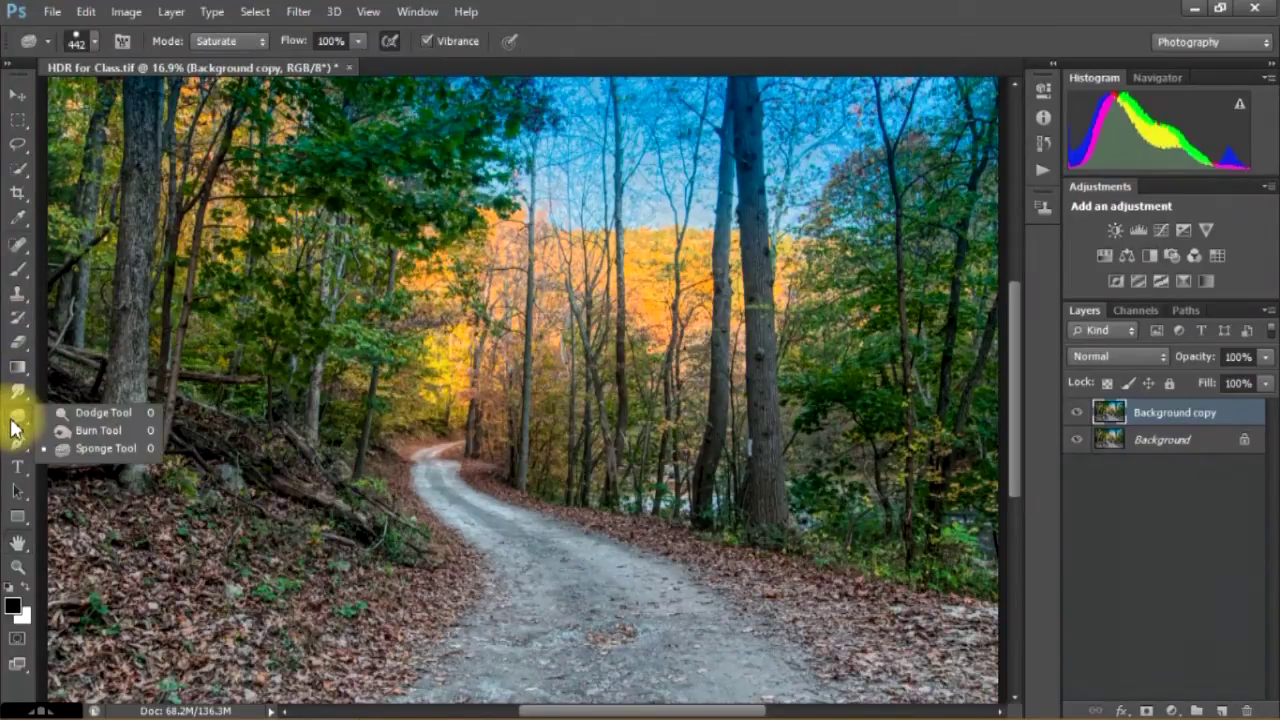
pyautogui.click(88, 414)
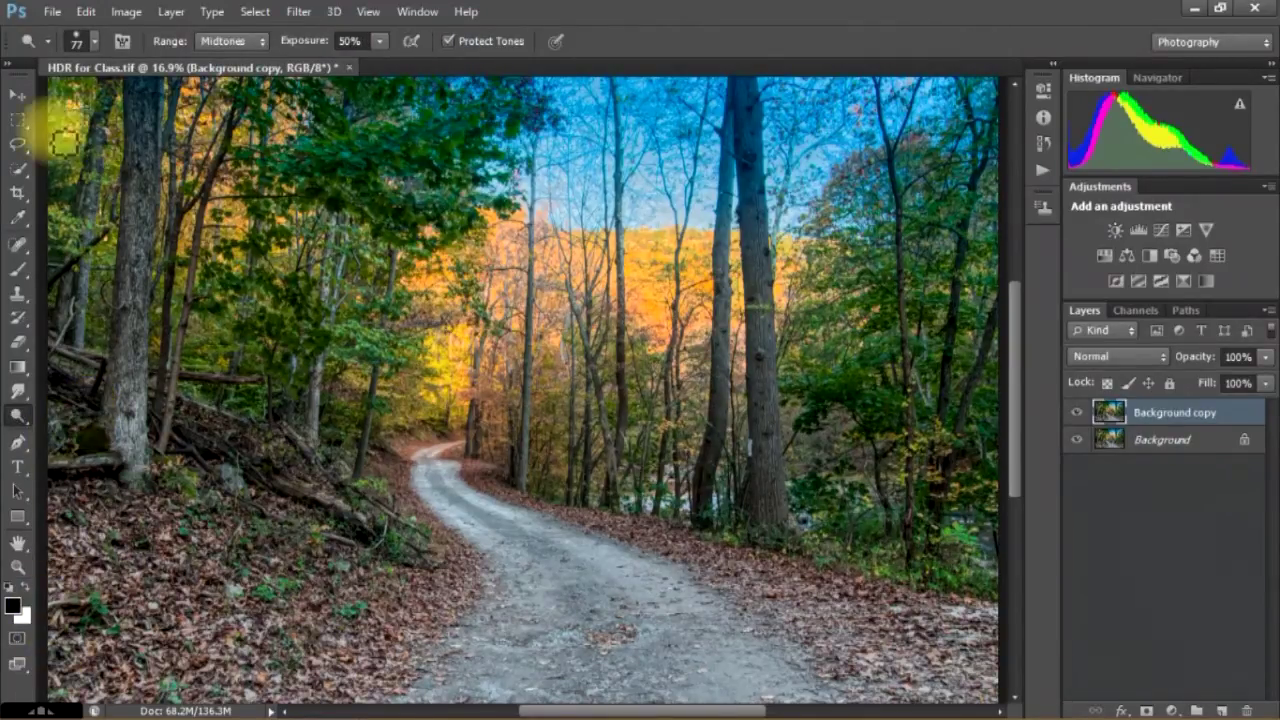
pyautogui.rightClick(24, 425)
pyautogui.click(75, 432)
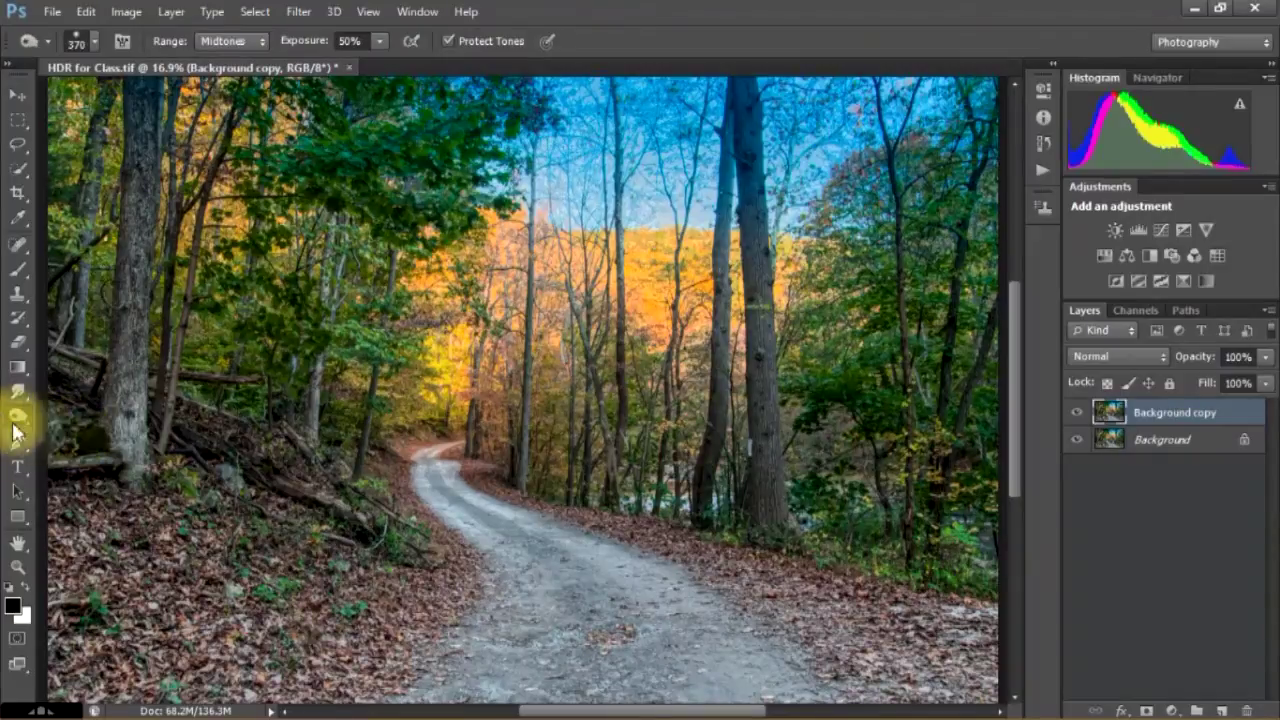
pyautogui.rightClick(18, 425)
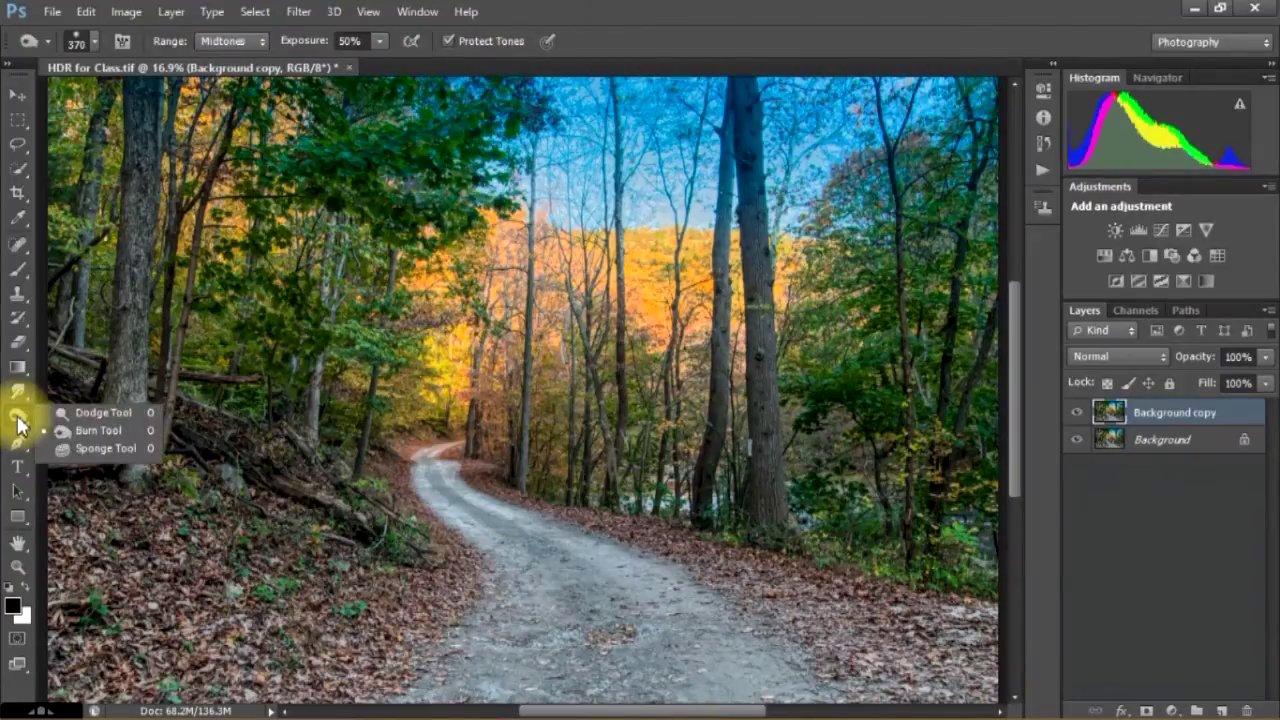
pyautogui.click(61, 449)
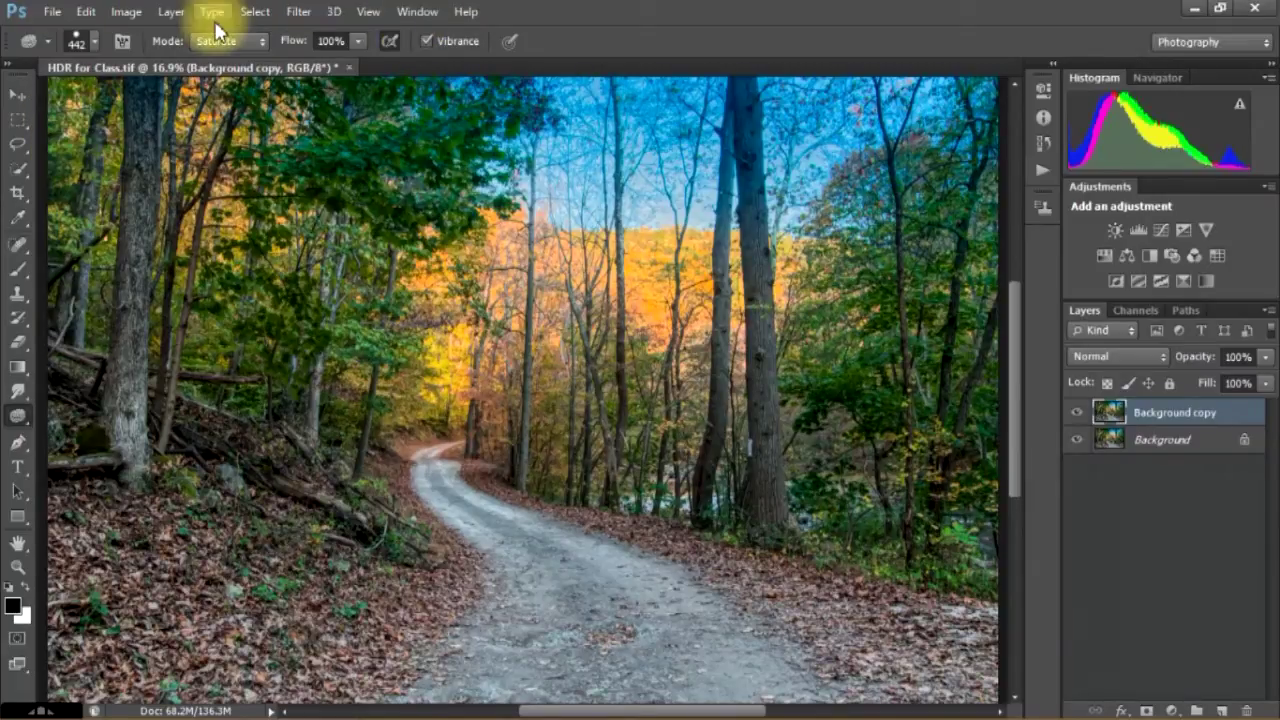
# Set the Sponge brush to 391 px size with about 18% hardness.
pyautogui.click(98, 46)
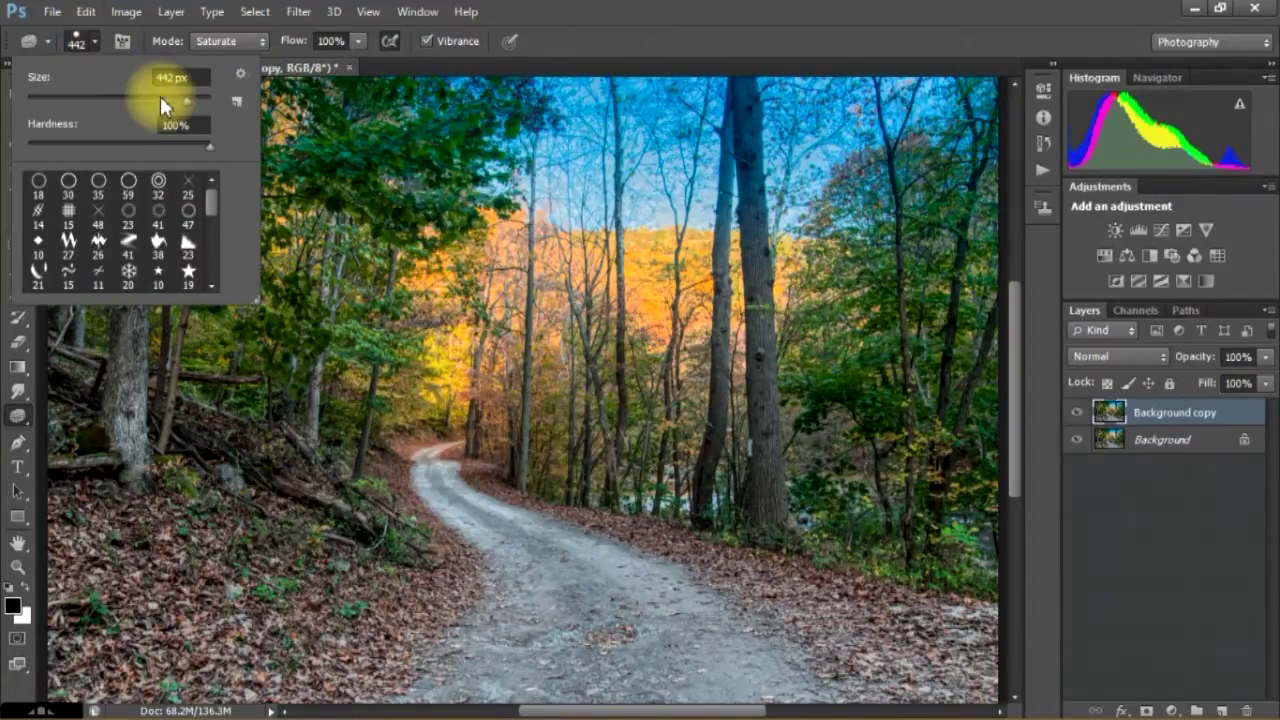
pyautogui.moveTo(187, 99); pyautogui.dragTo(93, 99)
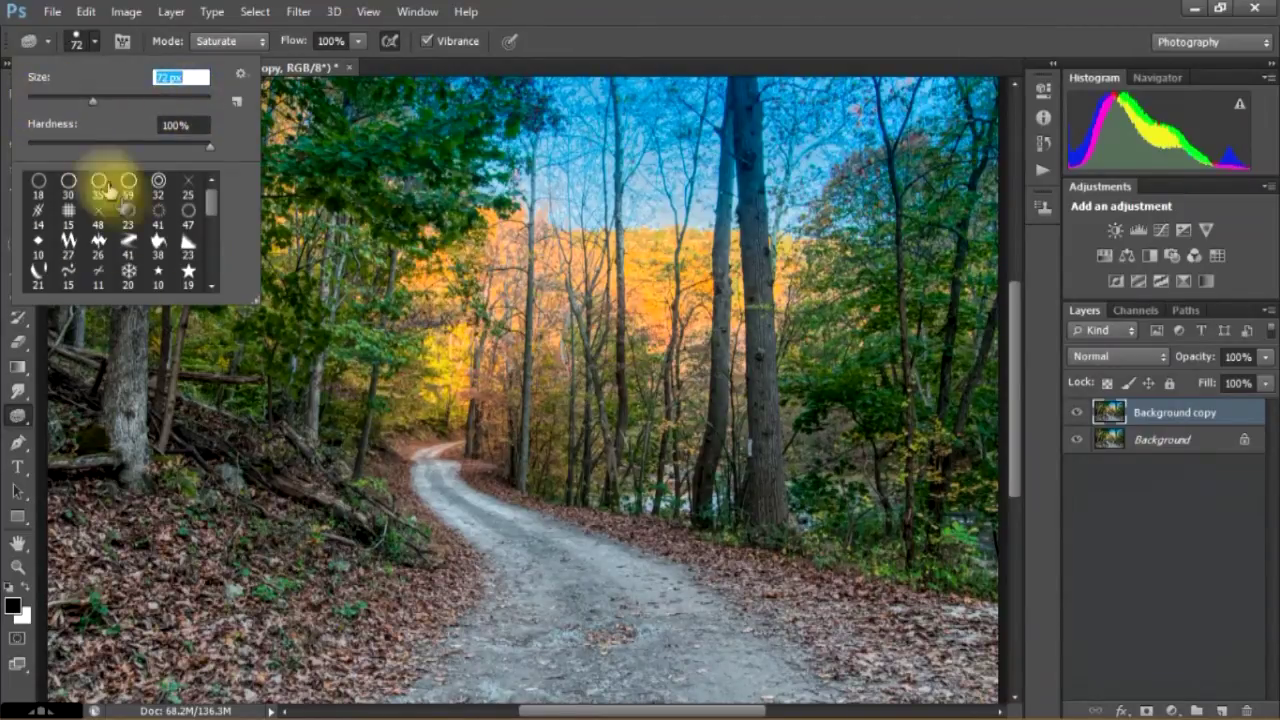
pyautogui.moveTo(210, 149); pyautogui.dragTo(122, 148)
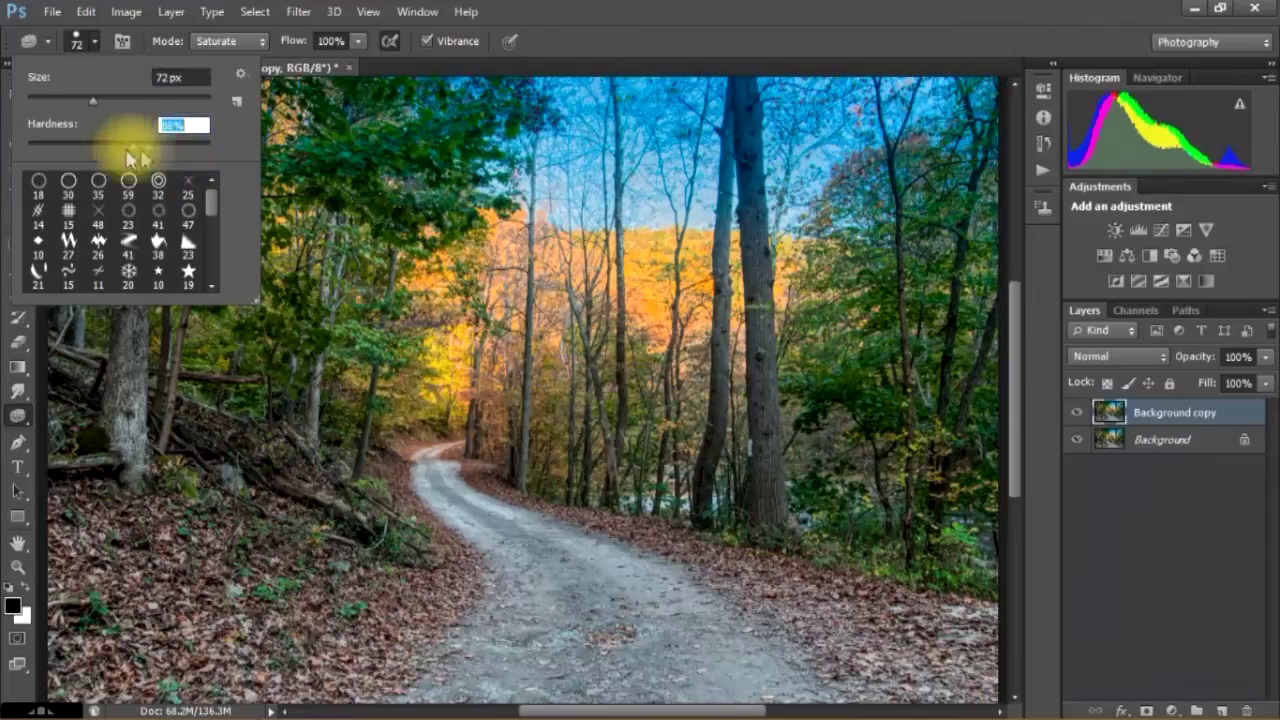
pyautogui.moveTo(34, 152)
pyautogui.mouseDown()
pyautogui.moveTo(220, 147)
pyautogui.moveTo(6, 149)
pyautogui.moveTo(78, 152)
pyautogui.moveTo(68, 155)
pyautogui.mouseUp()
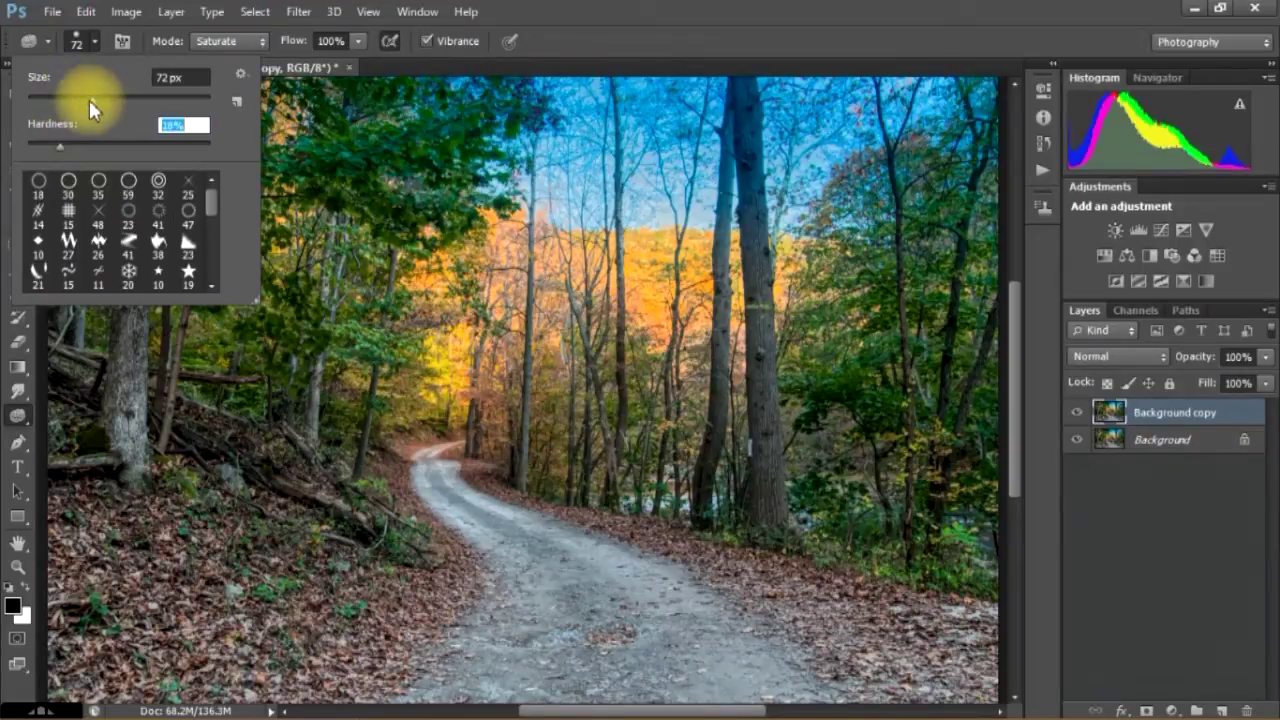
pyautogui.moveTo(89, 100); pyautogui.dragTo(146, 101)
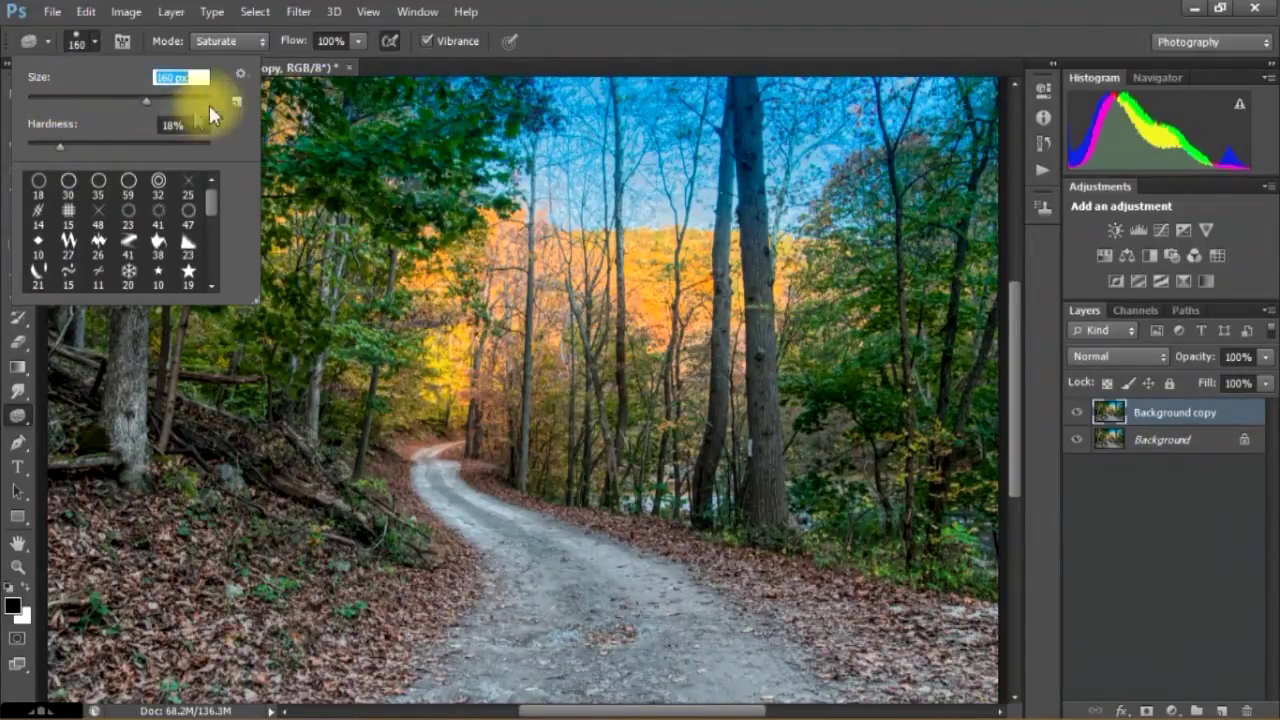
pyautogui.moveTo(147, 101); pyautogui.dragTo(182, 102)
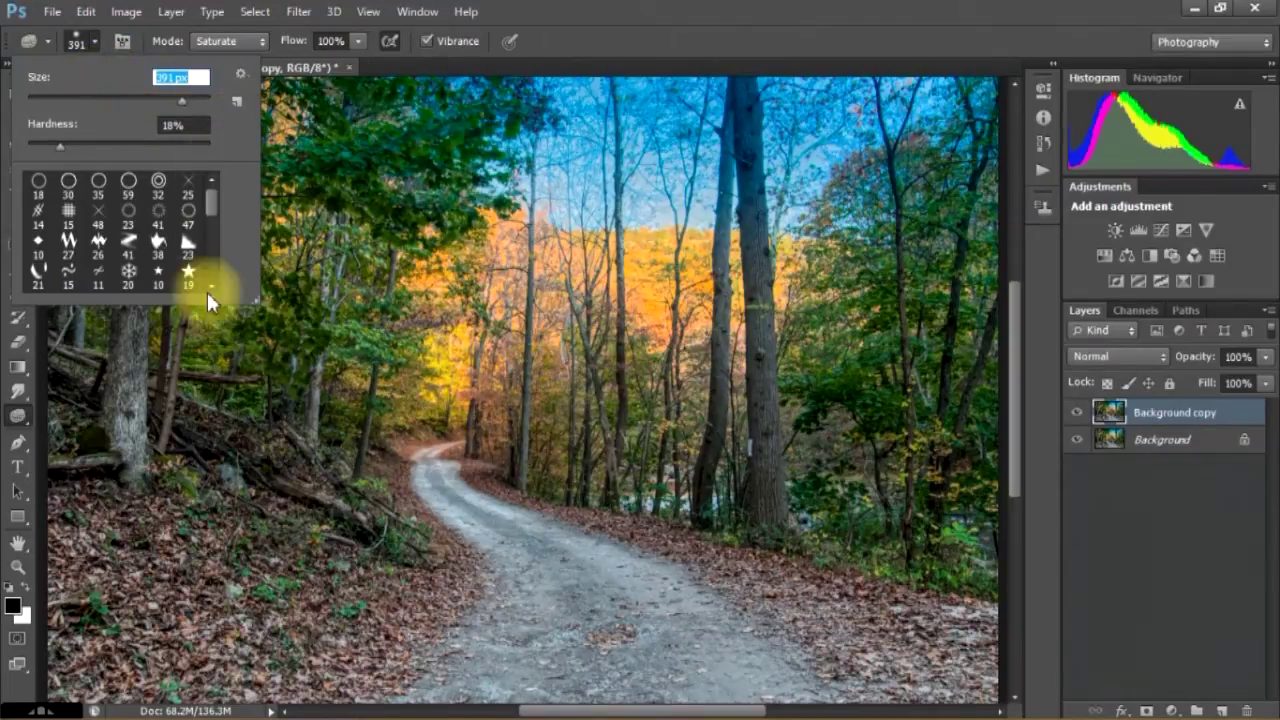
pyautogui.click(62, 42)
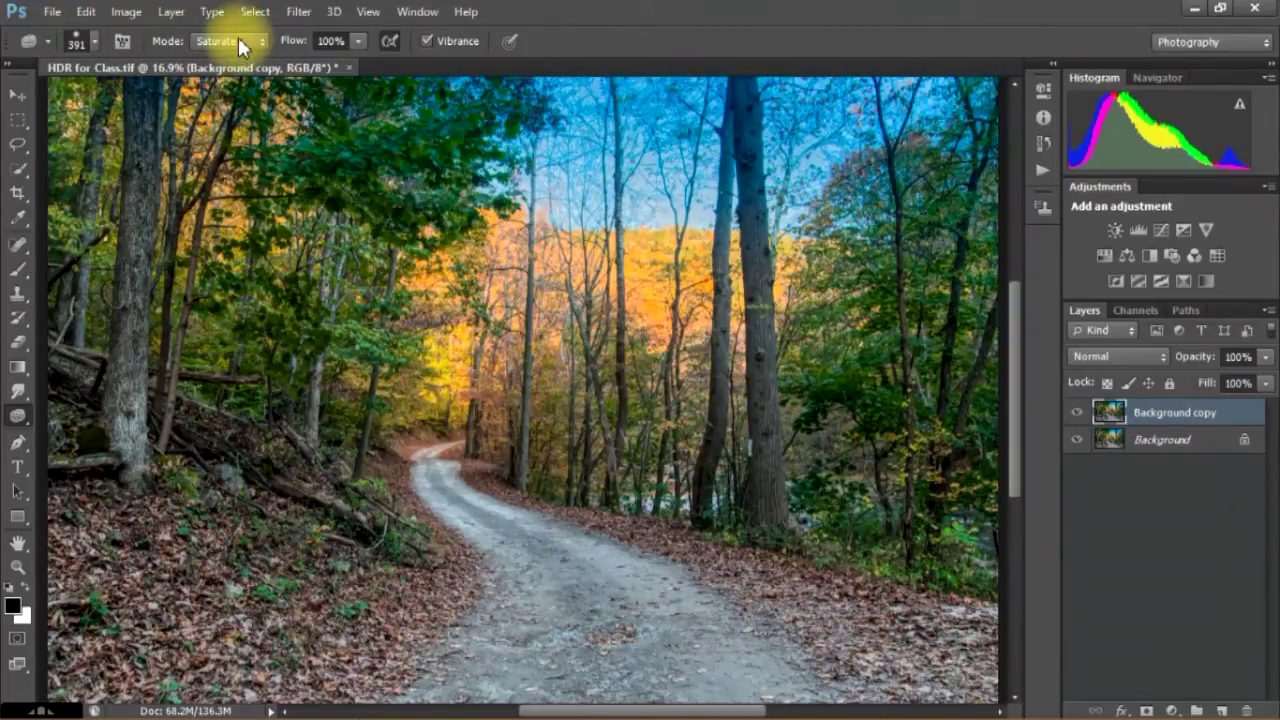
# Keep the Sponge in Saturate mode and set its Flow to 50%.
pyautogui.click(238, 41)
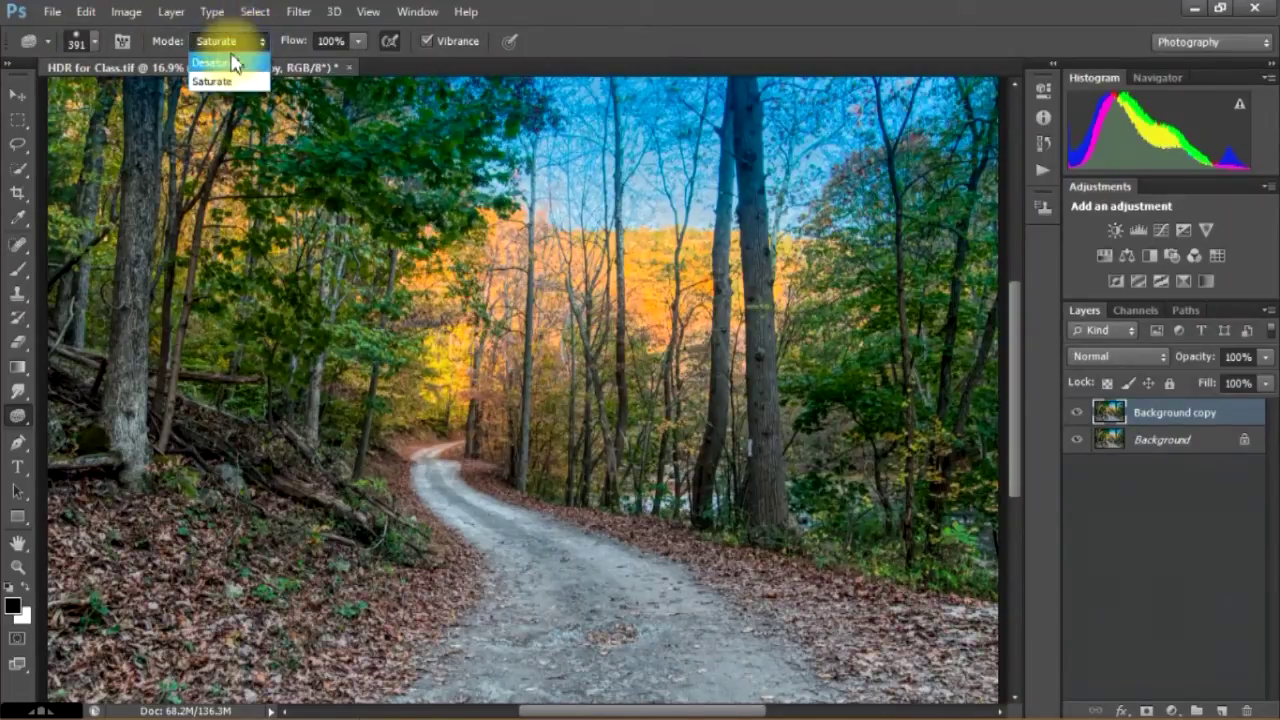
pyautogui.click(237, 76)
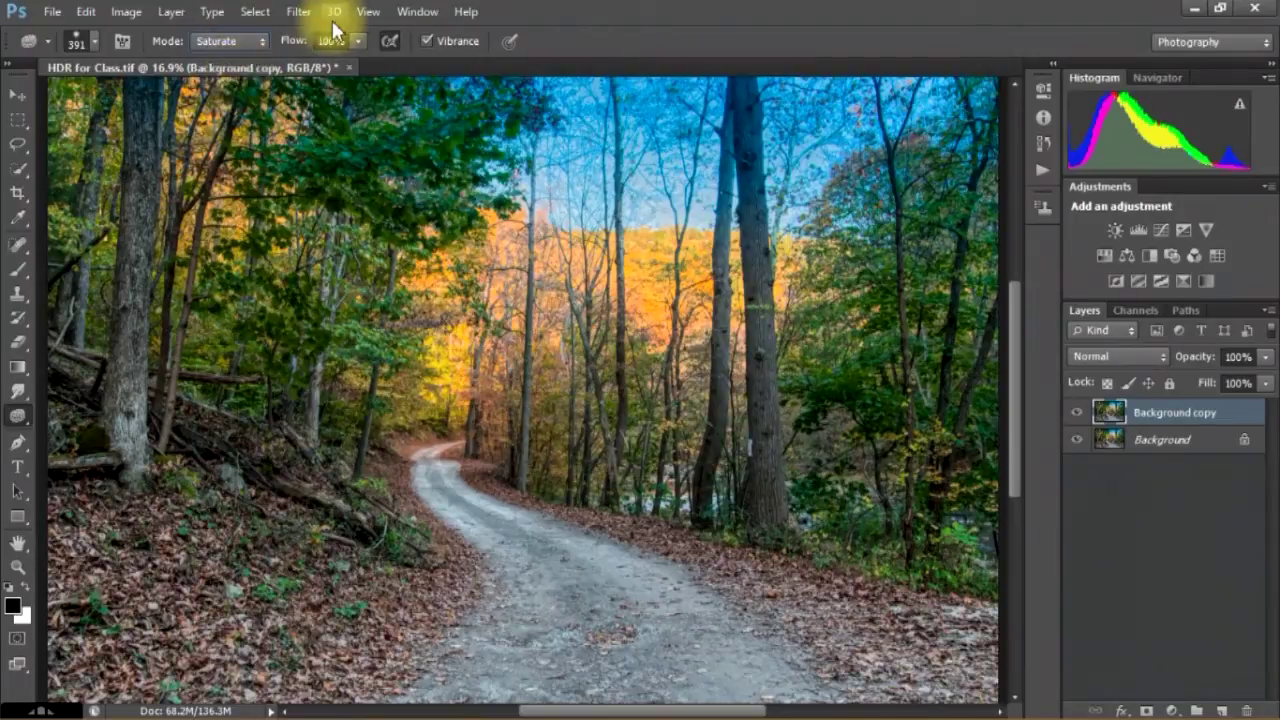
pyautogui.click(359, 41)
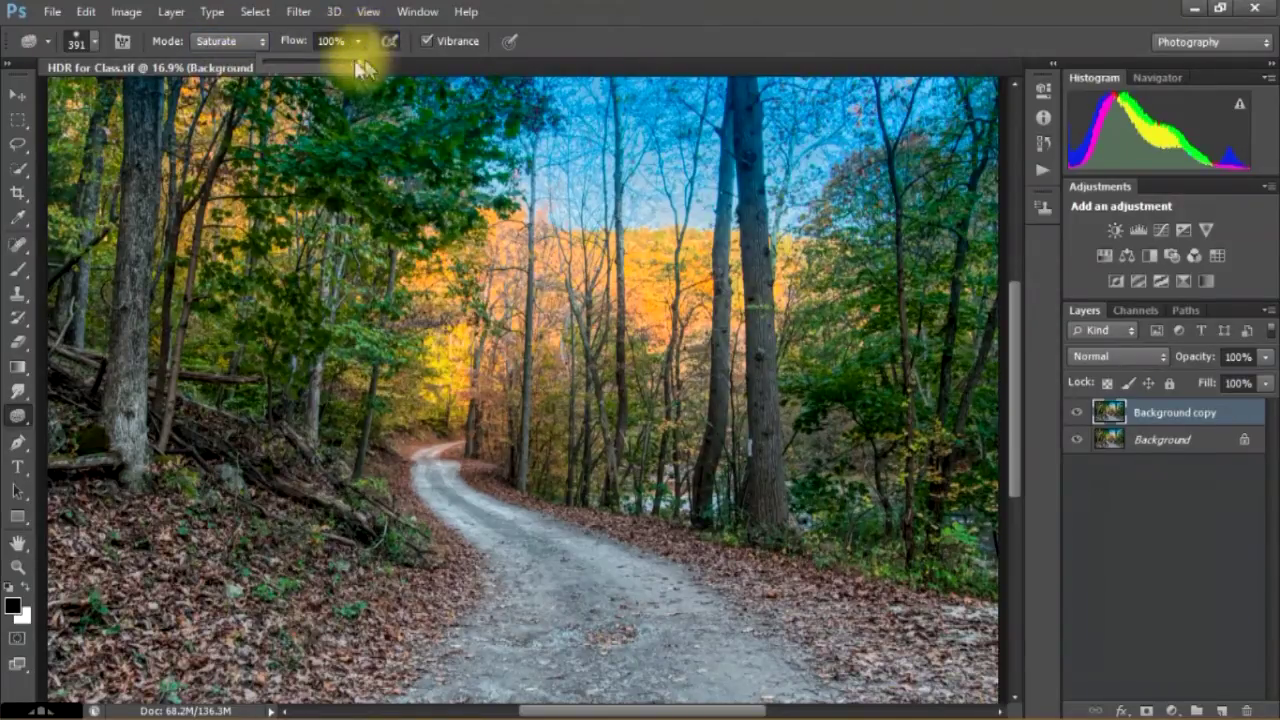
pyautogui.moveTo(359, 62); pyautogui.dragTo(320, 64)
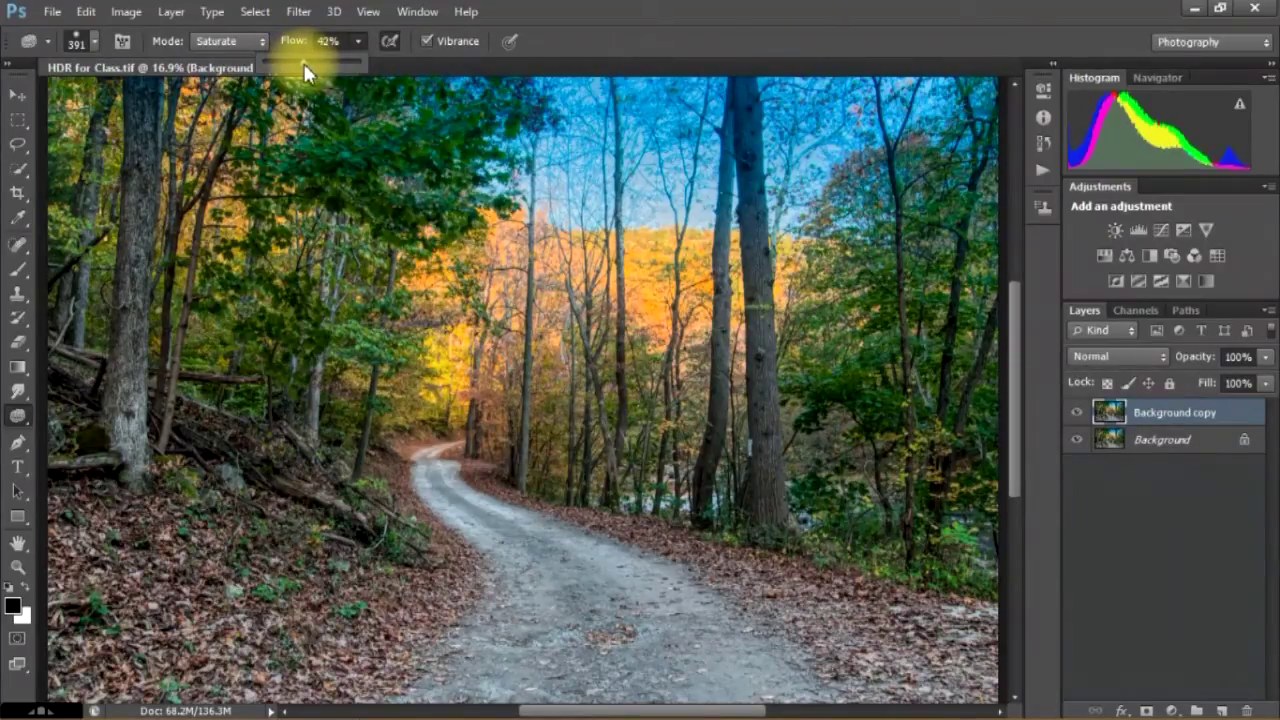
pyautogui.click(329, 41)
pyautogui.write('50')
pyautogui.press('Return')
# Saturate the yellow and orange foliage in the middle distance.
pyautogui.click(94, 41)
pyautogui.press('Return')
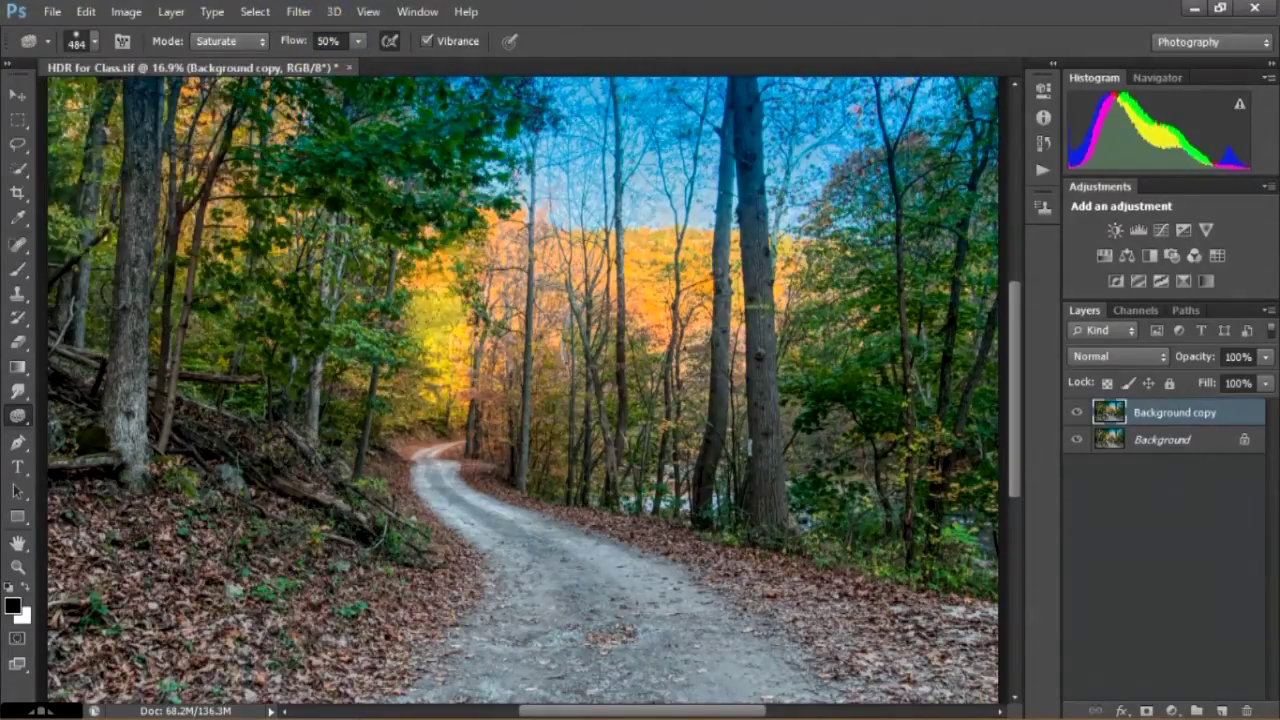
pyautogui.moveTo(500, 238)
pyautogui.mouseDown()
pyautogui.moveTo(706, 297)
pyautogui.moveTo(630, 250)
pyautogui.moveTo(728, 265)
pyautogui.moveTo(804, 258)
pyautogui.moveTo(452, 247)
pyautogui.moveTo(444, 374)
pyautogui.moveTo(418, 372)
pyautogui.moveTo(405, 330)
pyautogui.moveTo(554, 327)
pyautogui.mouseUp()
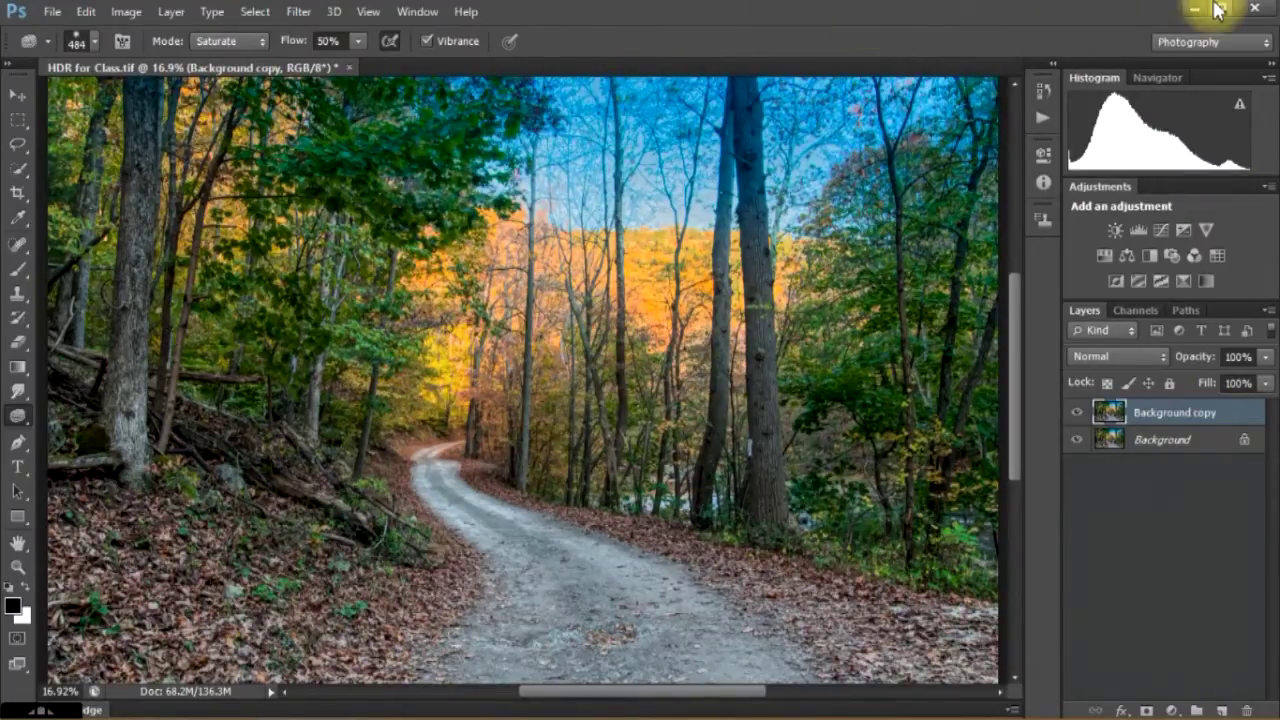
pyautogui.click(1213, 43)
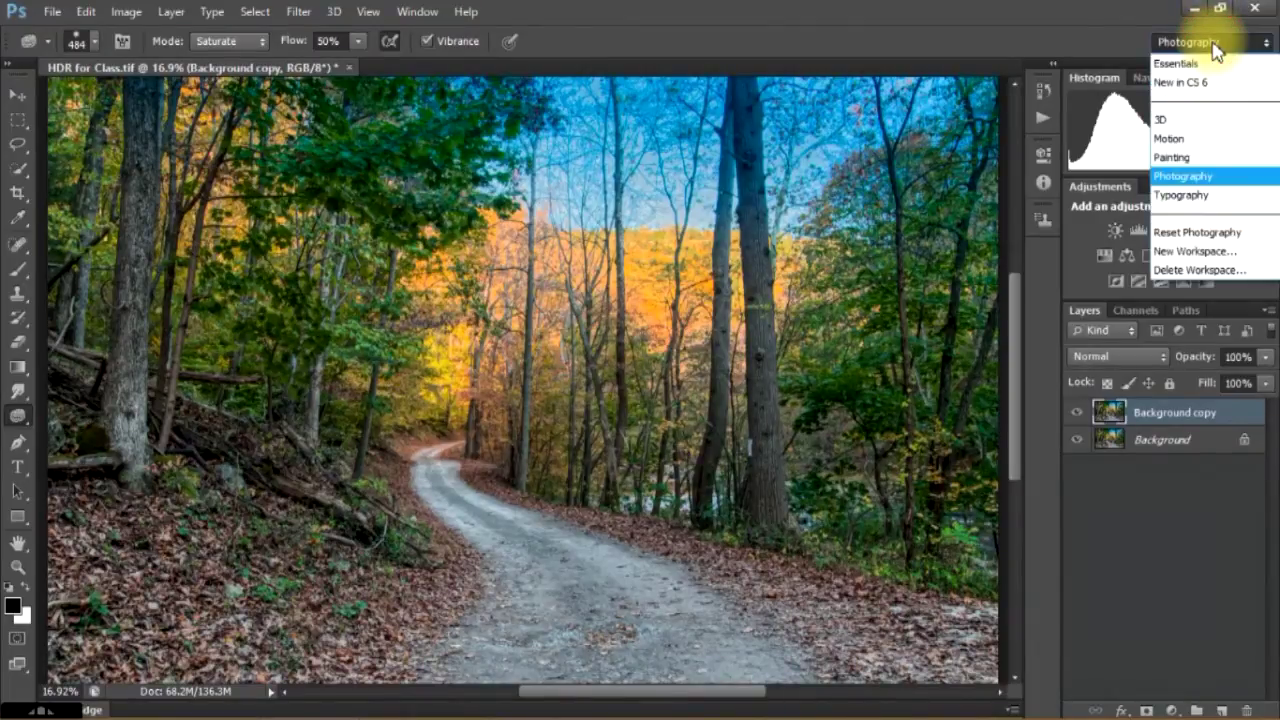
pyautogui.click(1216, 48)
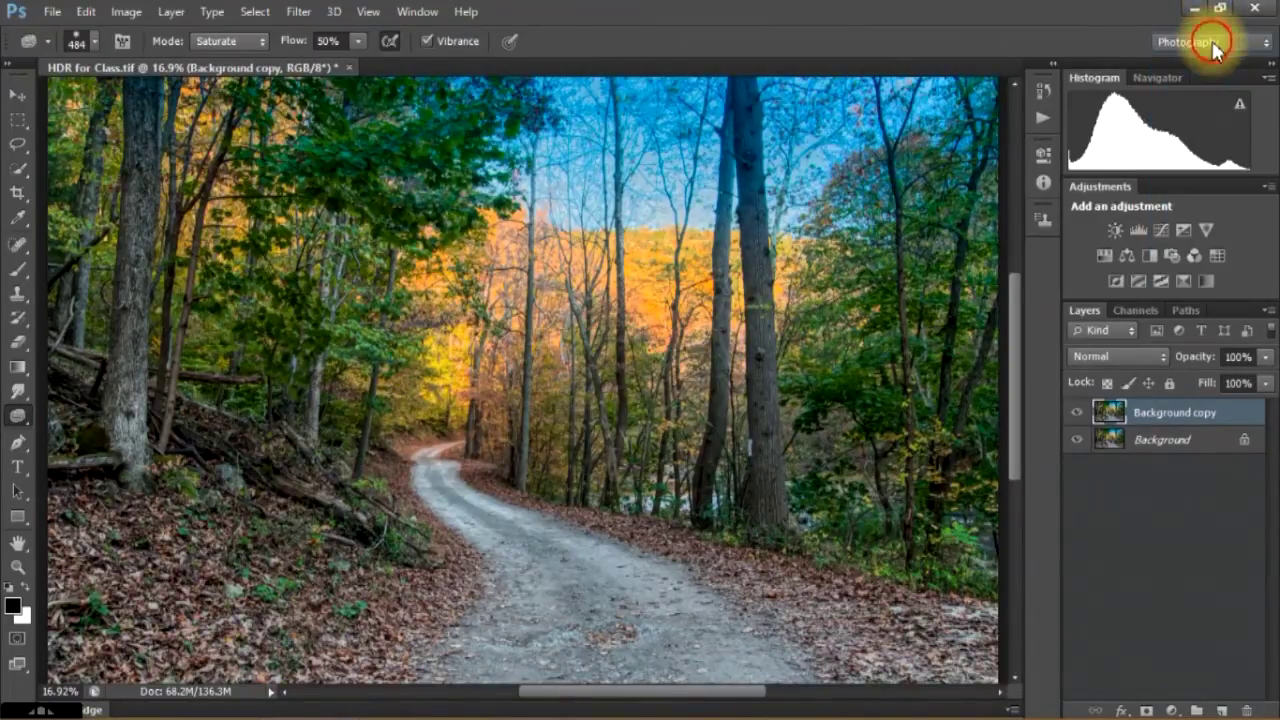
pyautogui.click(1213, 45)
pyautogui.click(1175, 61)
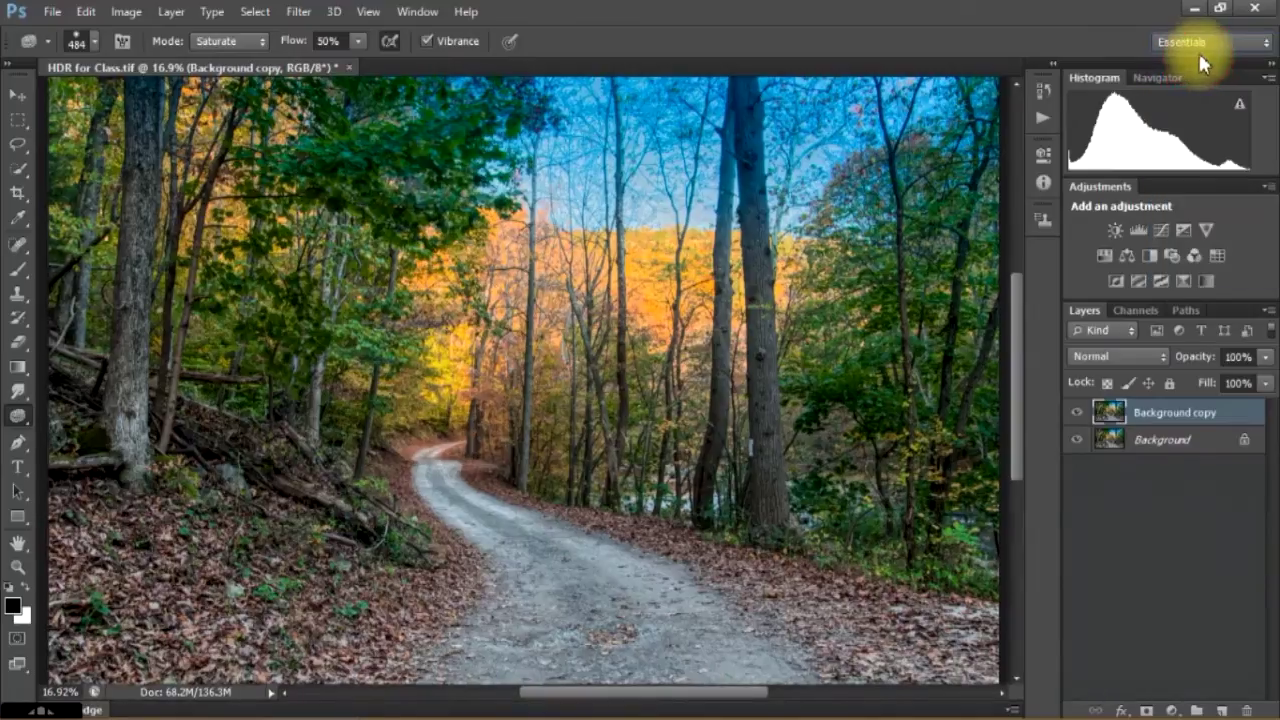
pyautogui.click(1201, 45)
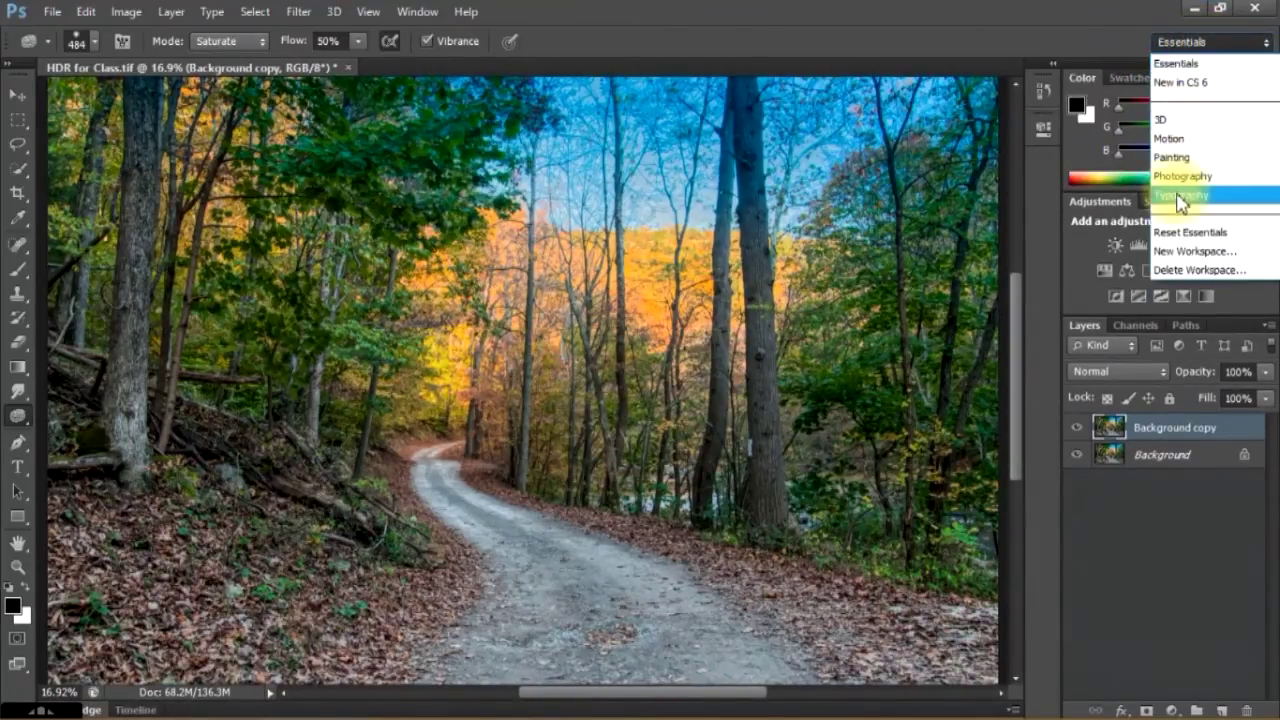
pyautogui.click(1178, 190)
pyautogui.click(1188, 42)
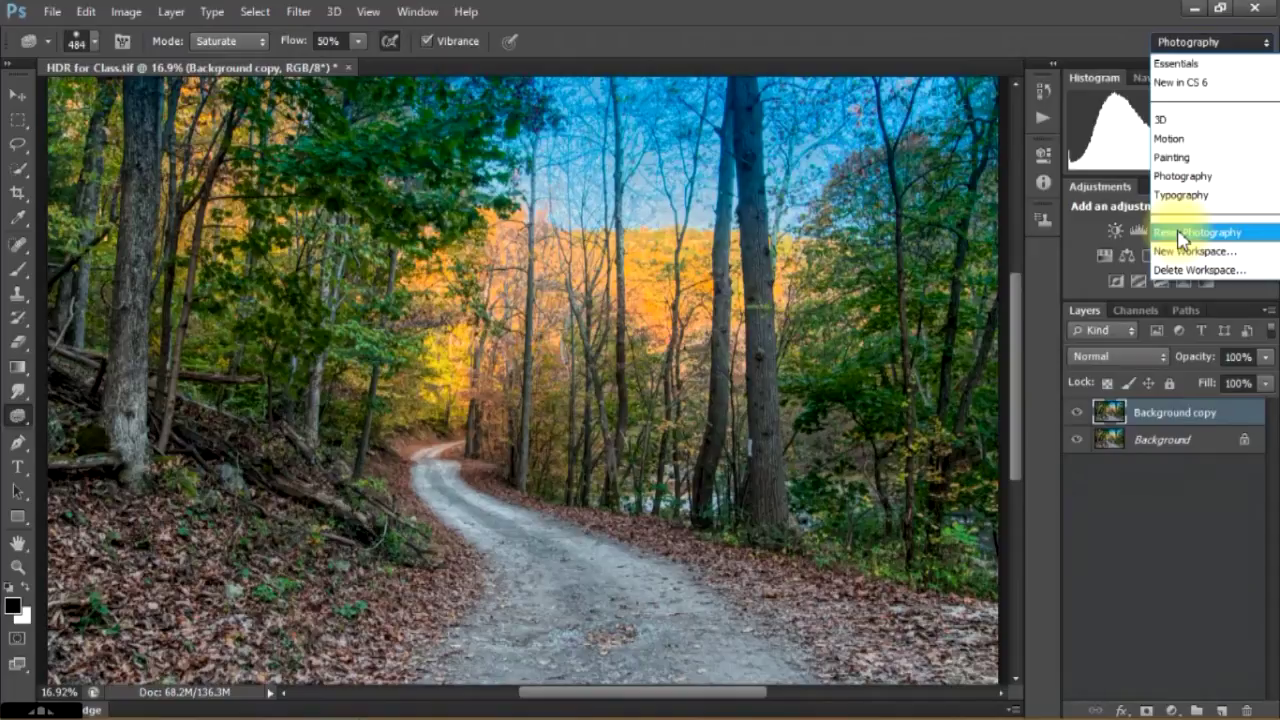
pyautogui.click(1181, 234)
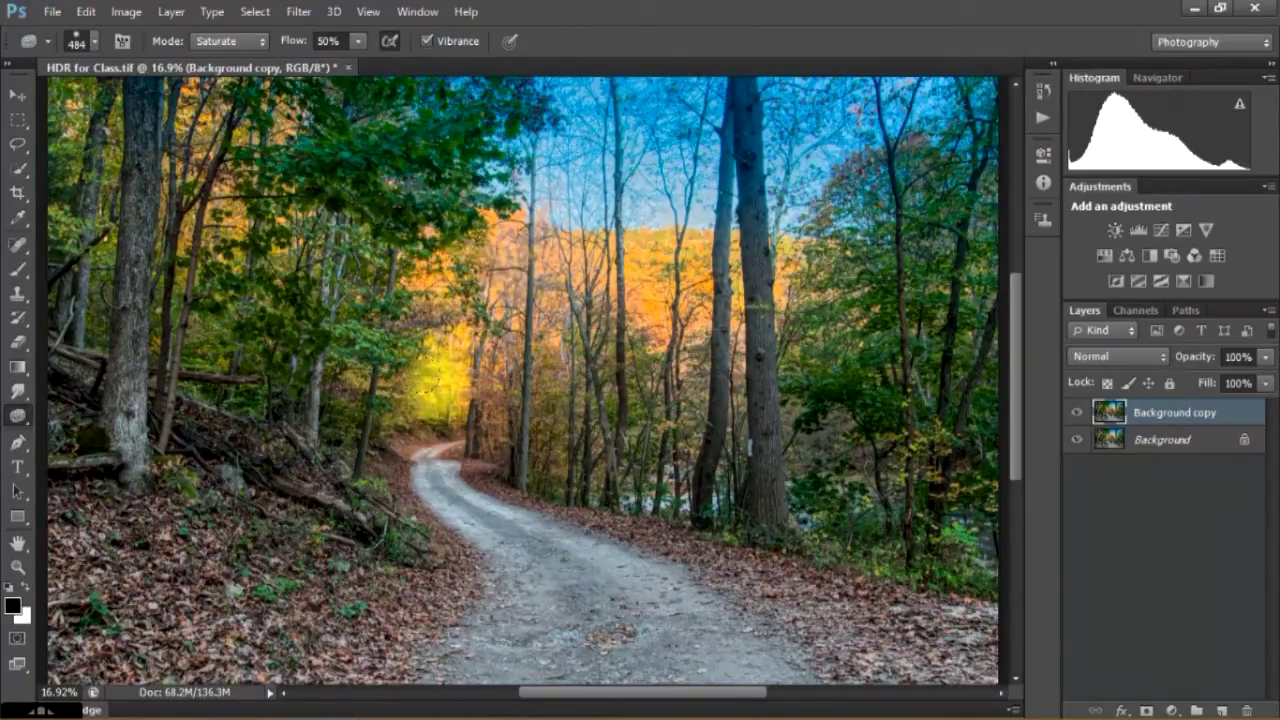
# Sponge the orange hillside and the glow above the far road bend.
pyautogui.moveTo(437, 391)
pyautogui.mouseDown()
pyautogui.moveTo(456, 252)
pyautogui.moveTo(740, 252)
pyautogui.mouseUp()
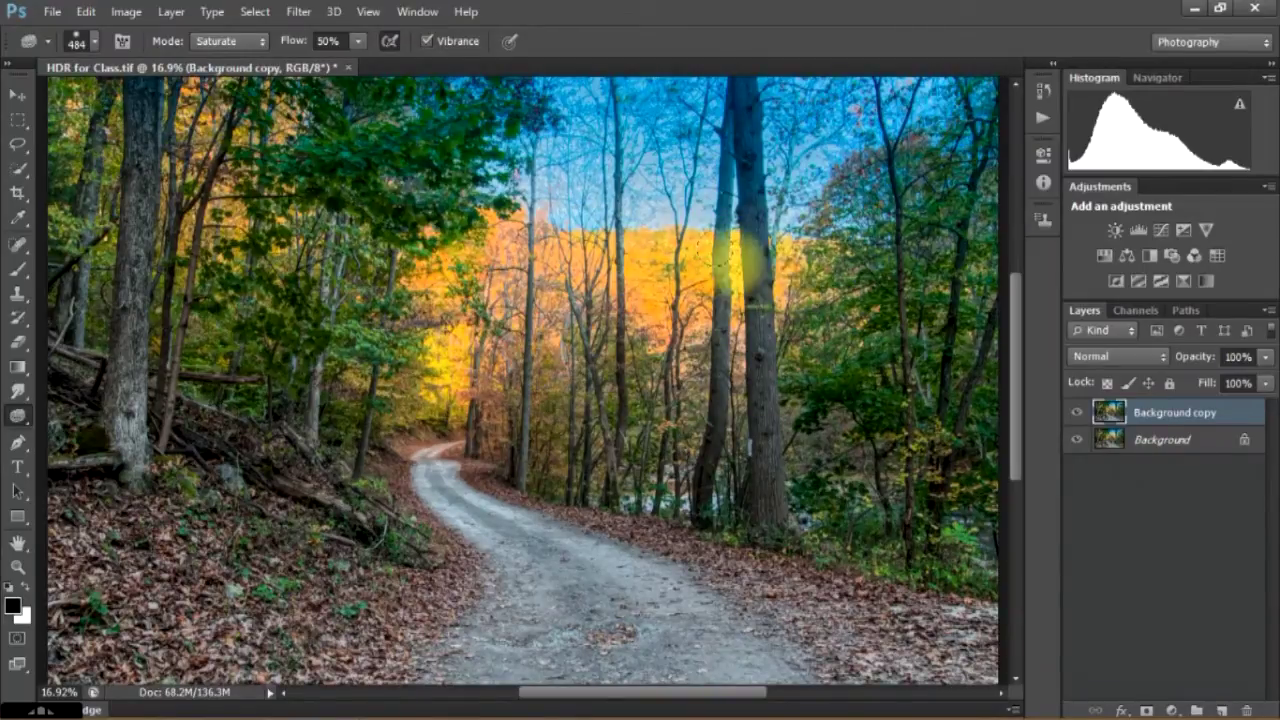
pyautogui.moveTo(745, 252)
pyautogui.mouseDown()
pyautogui.moveTo(628, 212)
pyautogui.moveTo(436, 365)
pyautogui.moveTo(425, 354)
pyautogui.mouseUp()
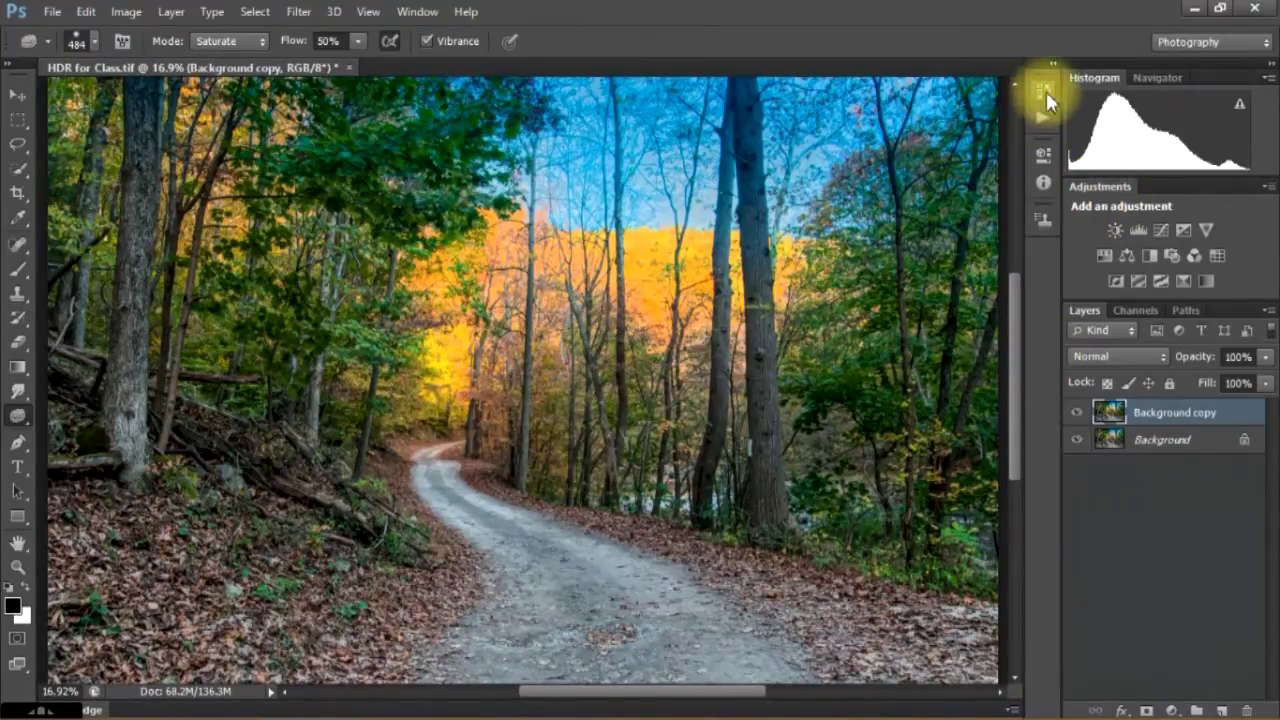
# Compare the photo before and after the sponge edits in History.
pyautogui.click(1044, 92)
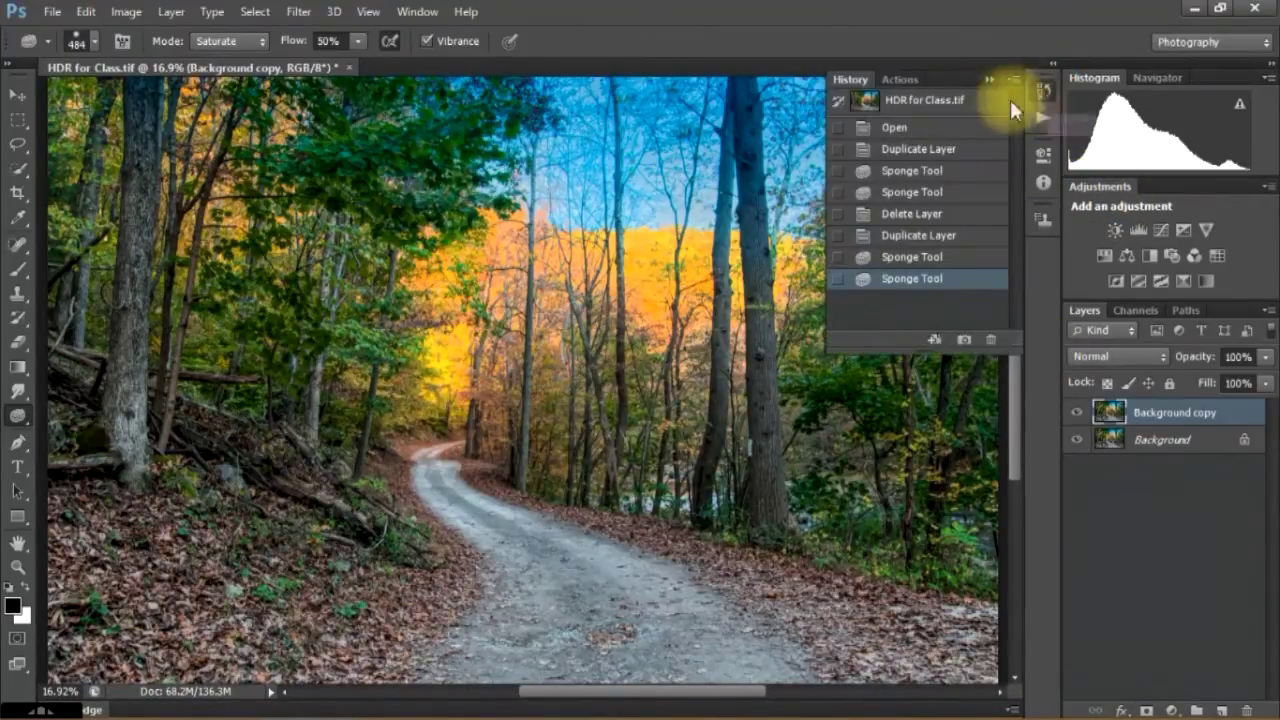
pyautogui.click(930, 152)
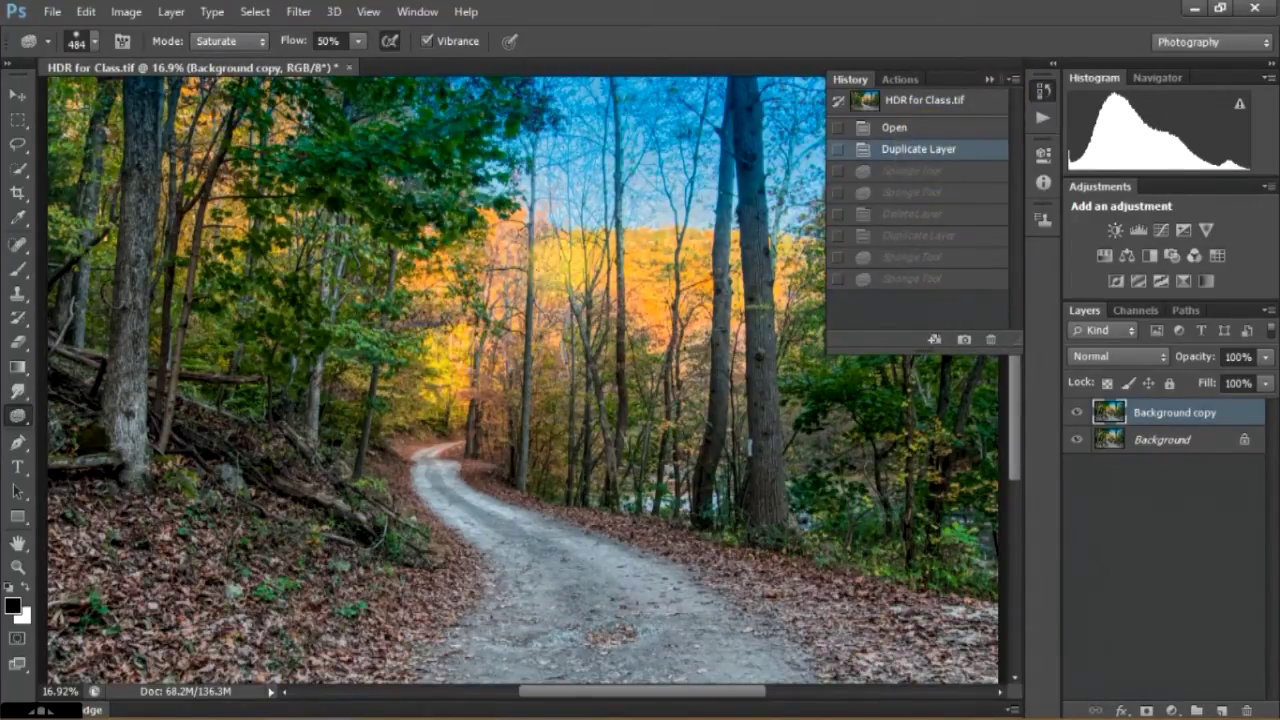
pyautogui.click(866, 279)
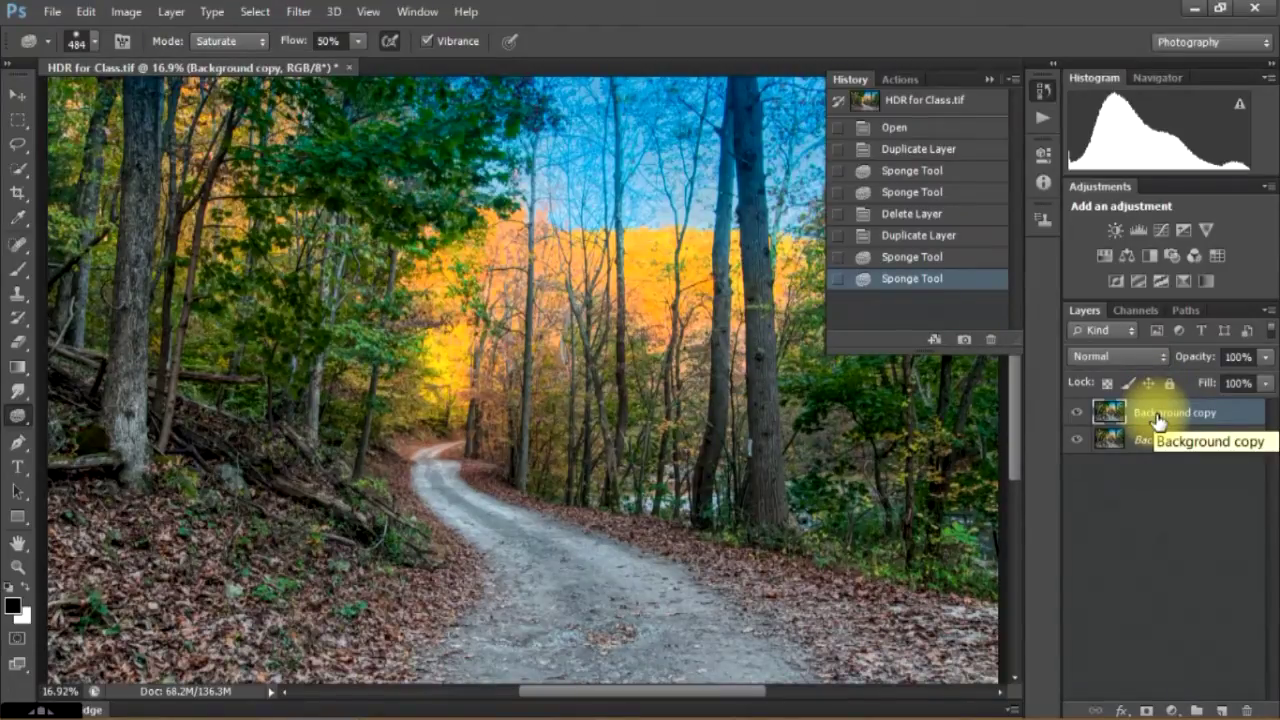
# Delete Background copy and duplicate Background into a fresh copy layer.
pyautogui.moveTo(1160, 420); pyautogui.dragTo(1243, 700)
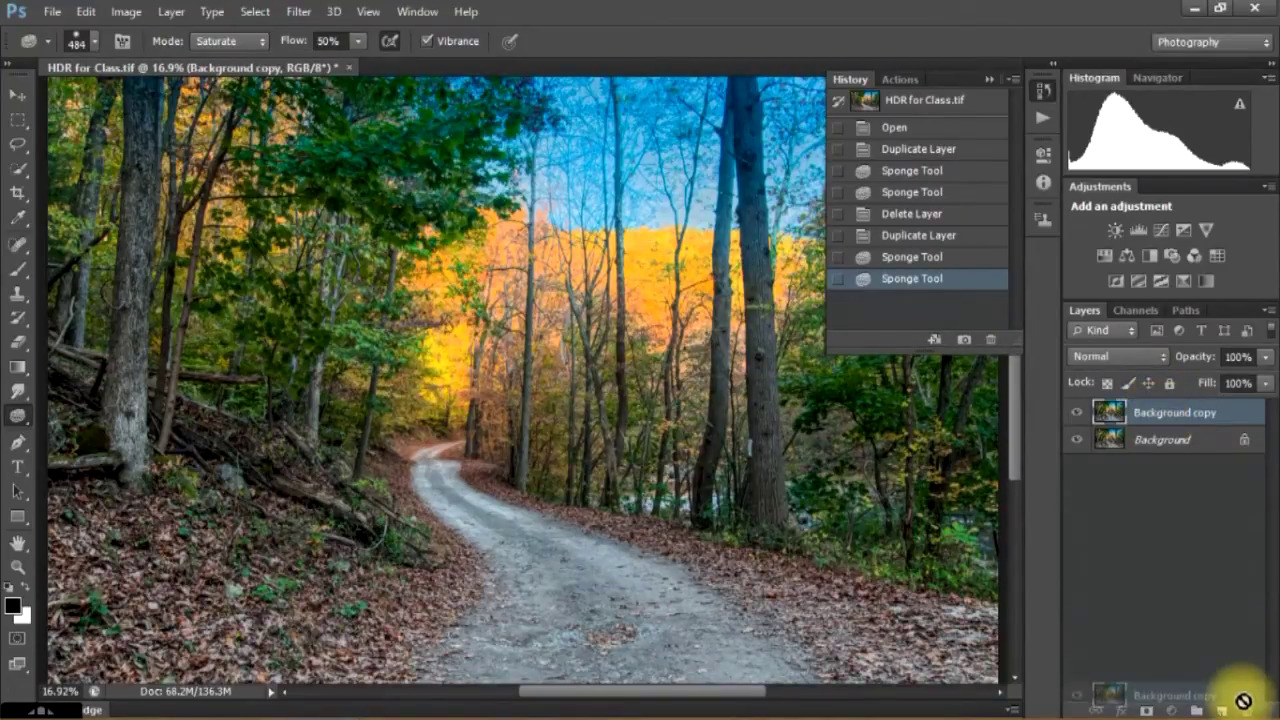
pyautogui.moveTo(1243, 700); pyautogui.dragTo(1143, 390)
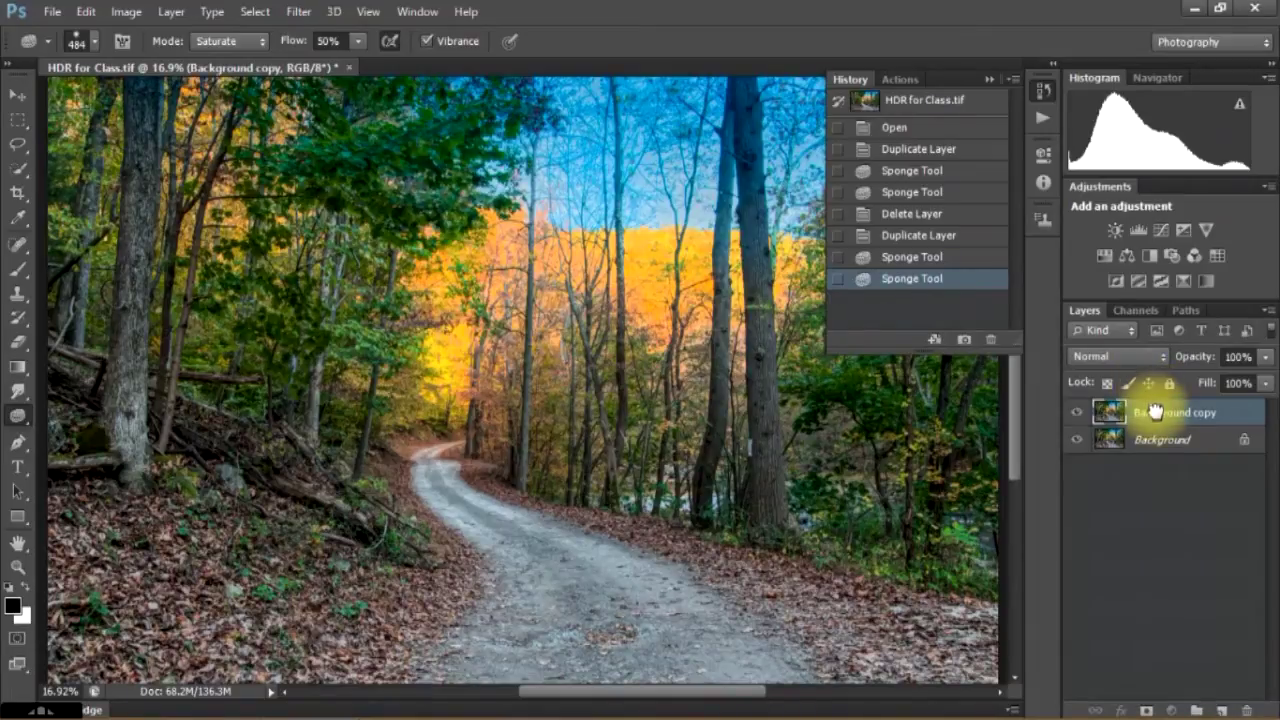
pyautogui.rightClick(1152, 418)
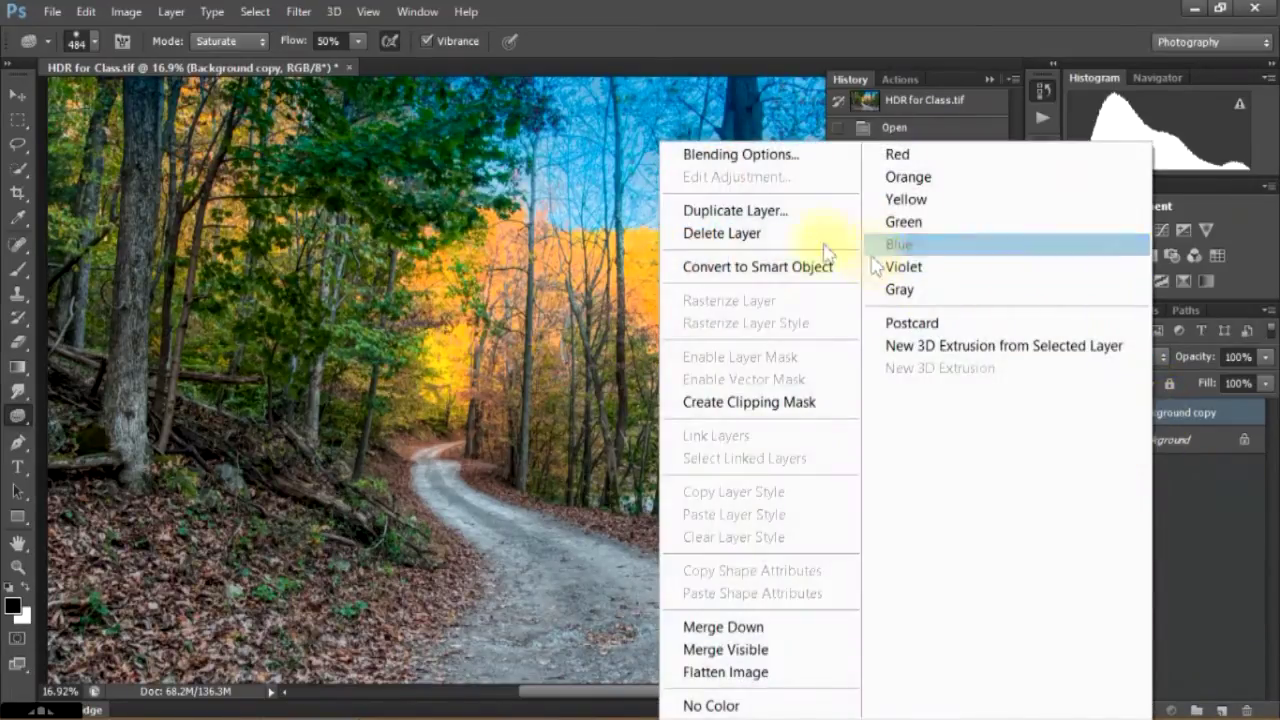
pyautogui.click(712, 232)
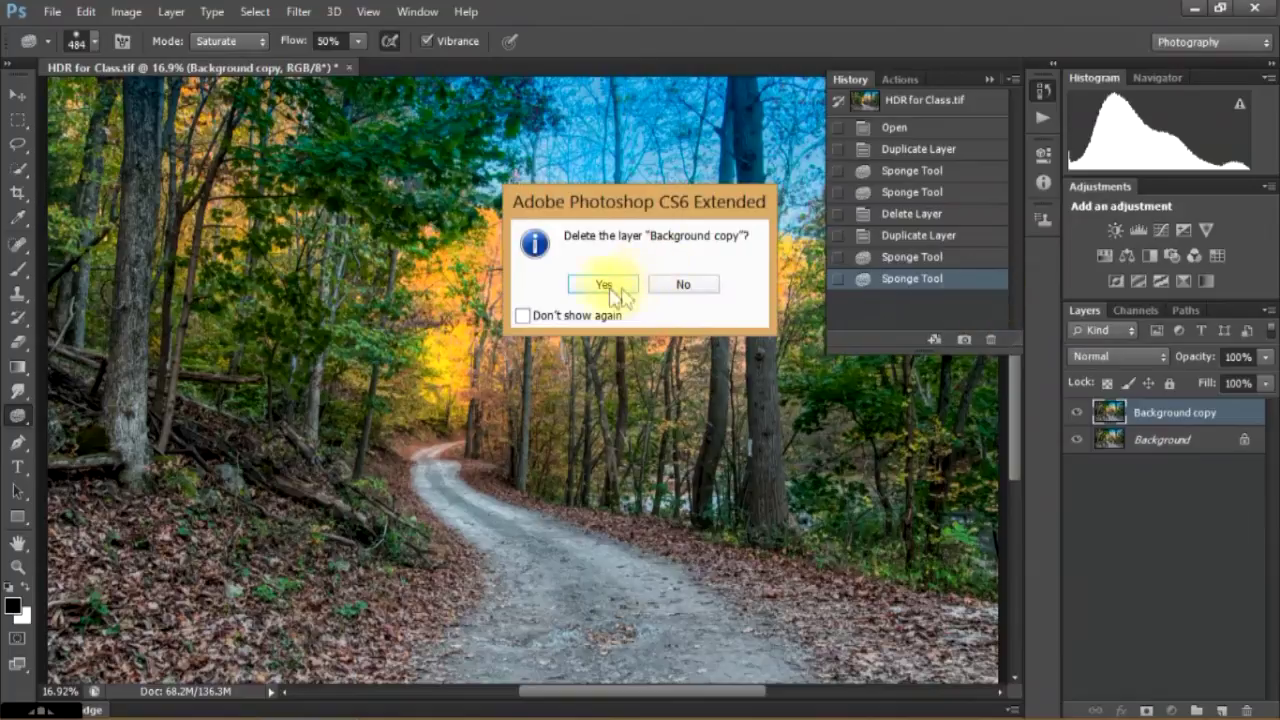
pyautogui.click(606, 286)
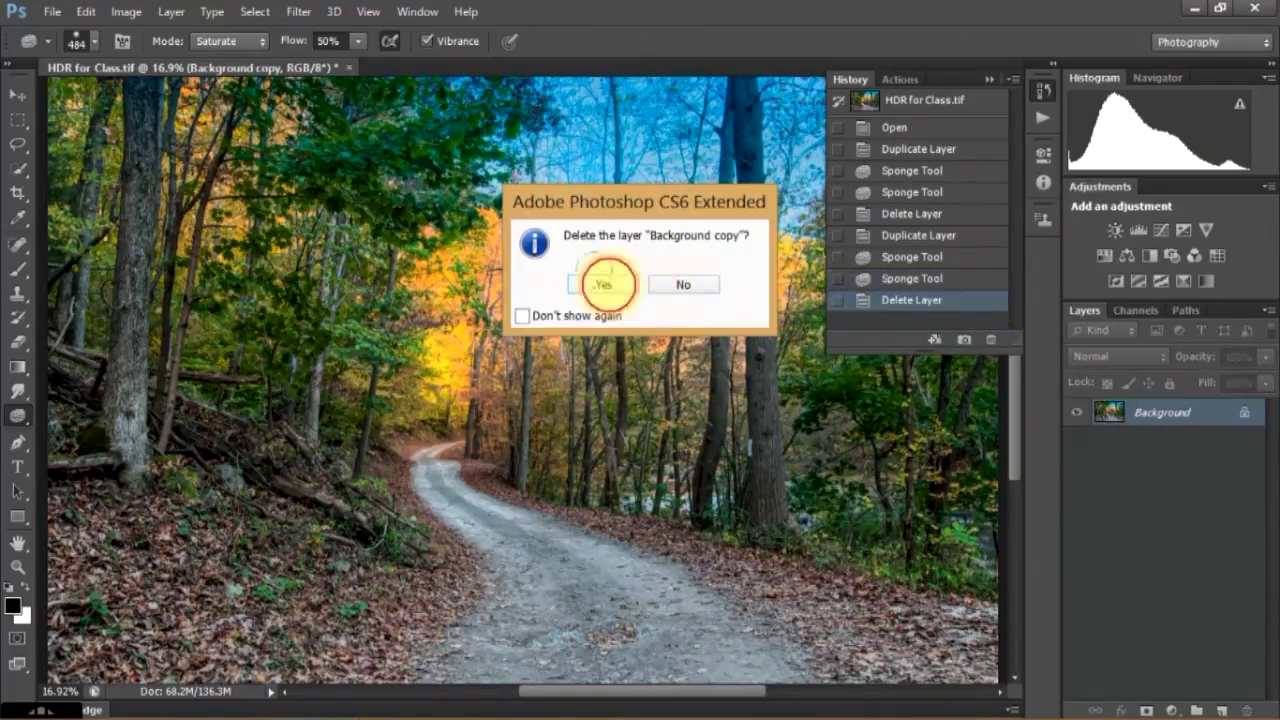
pyautogui.rightClick(1208, 420)
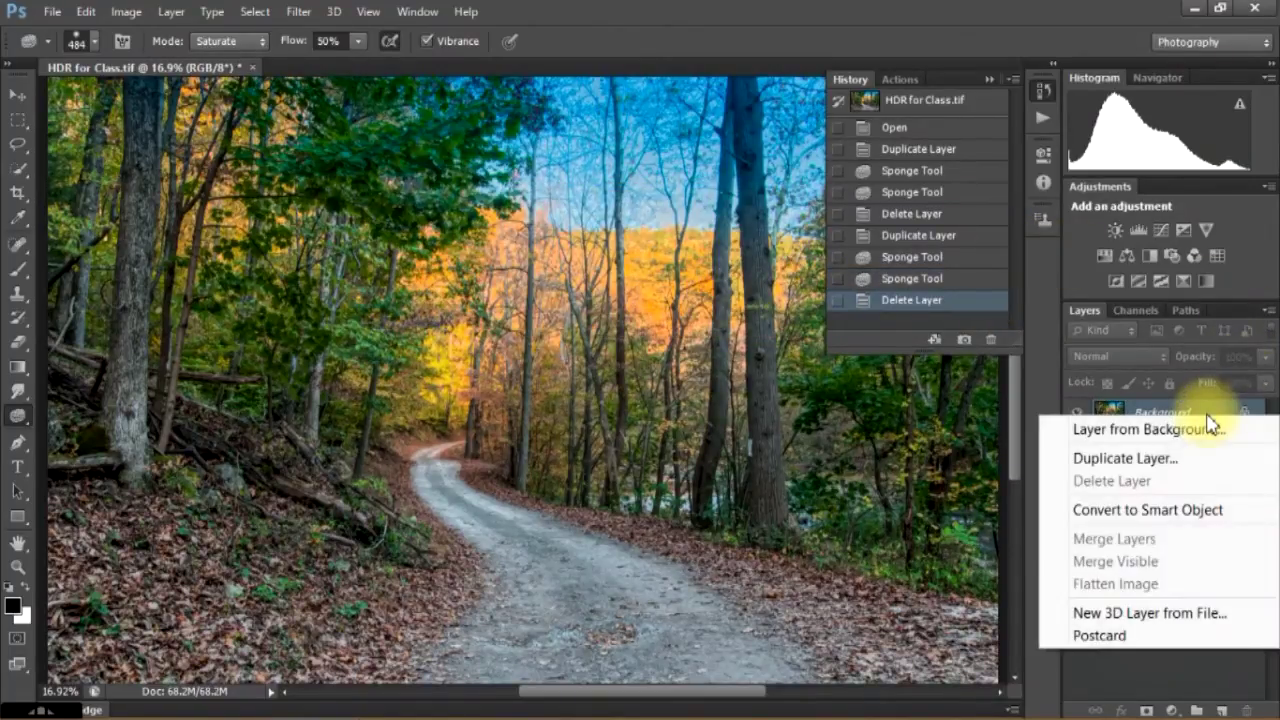
pyautogui.click(1177, 458)
pyautogui.click(805, 209)
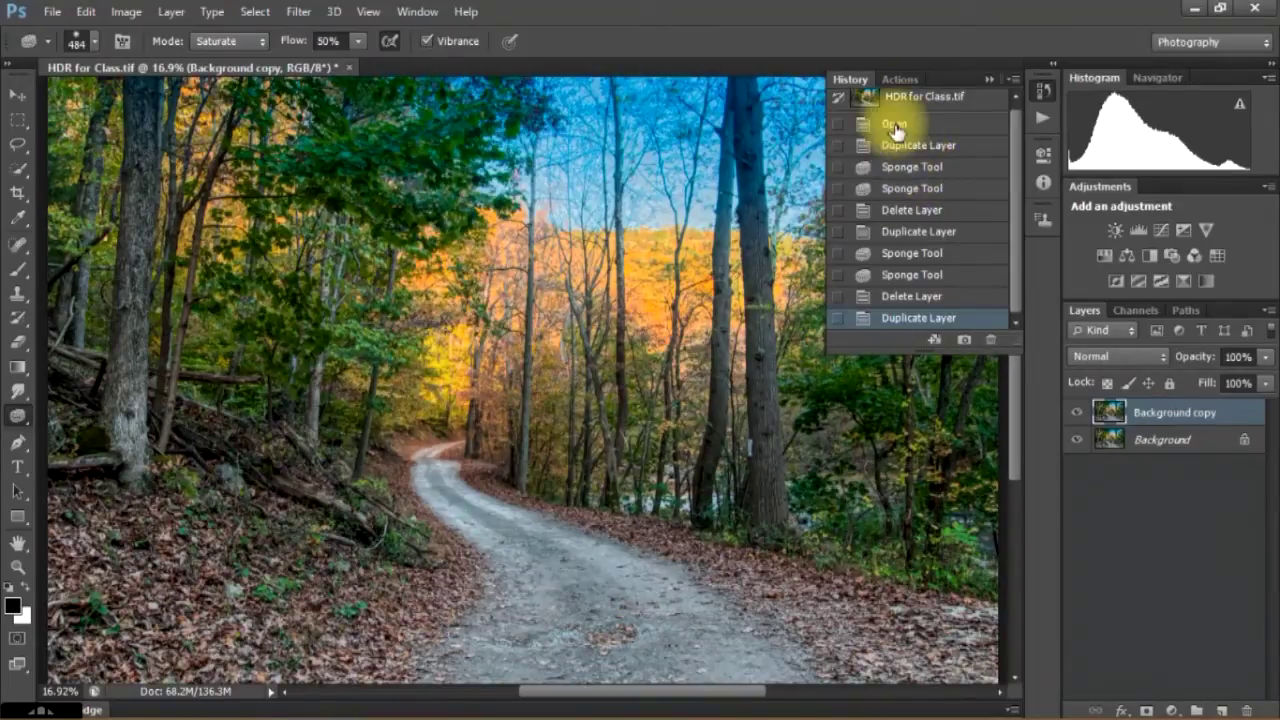
# Close History and reduce the Sponge brush from 484 px to 288 px.
pyautogui.click(987, 77)
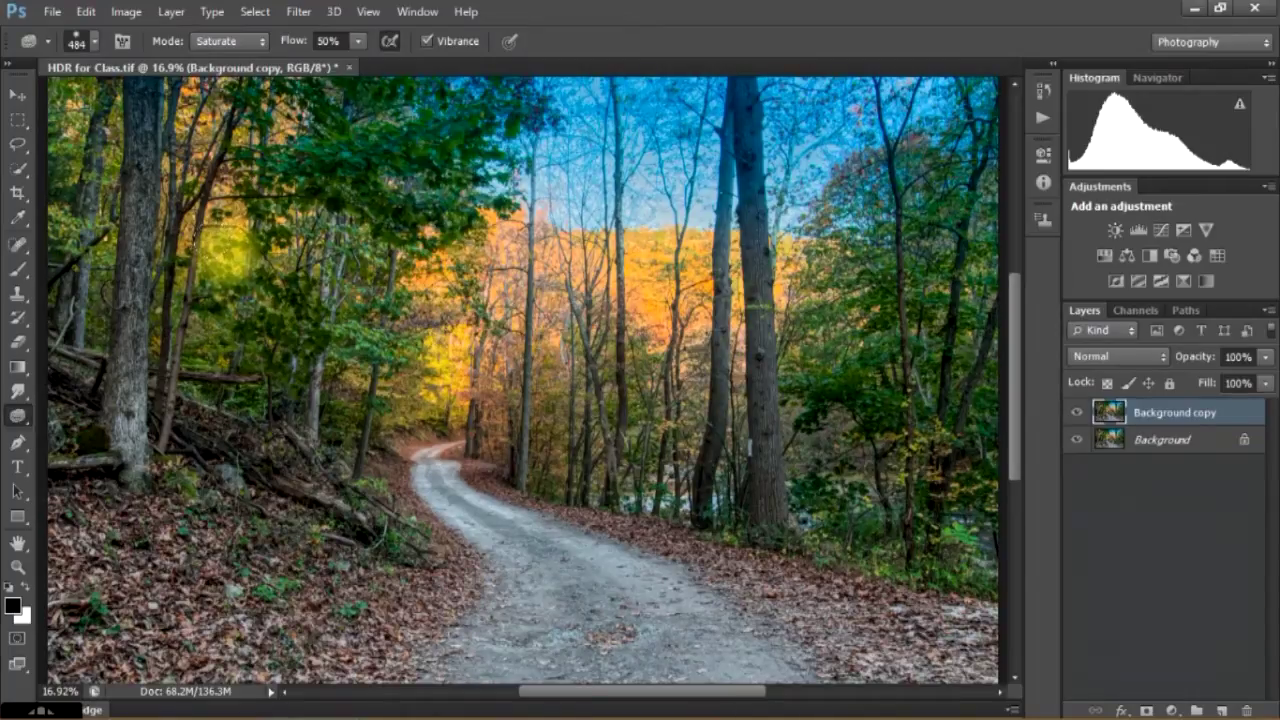
pyautogui.rightClick(226, 250)
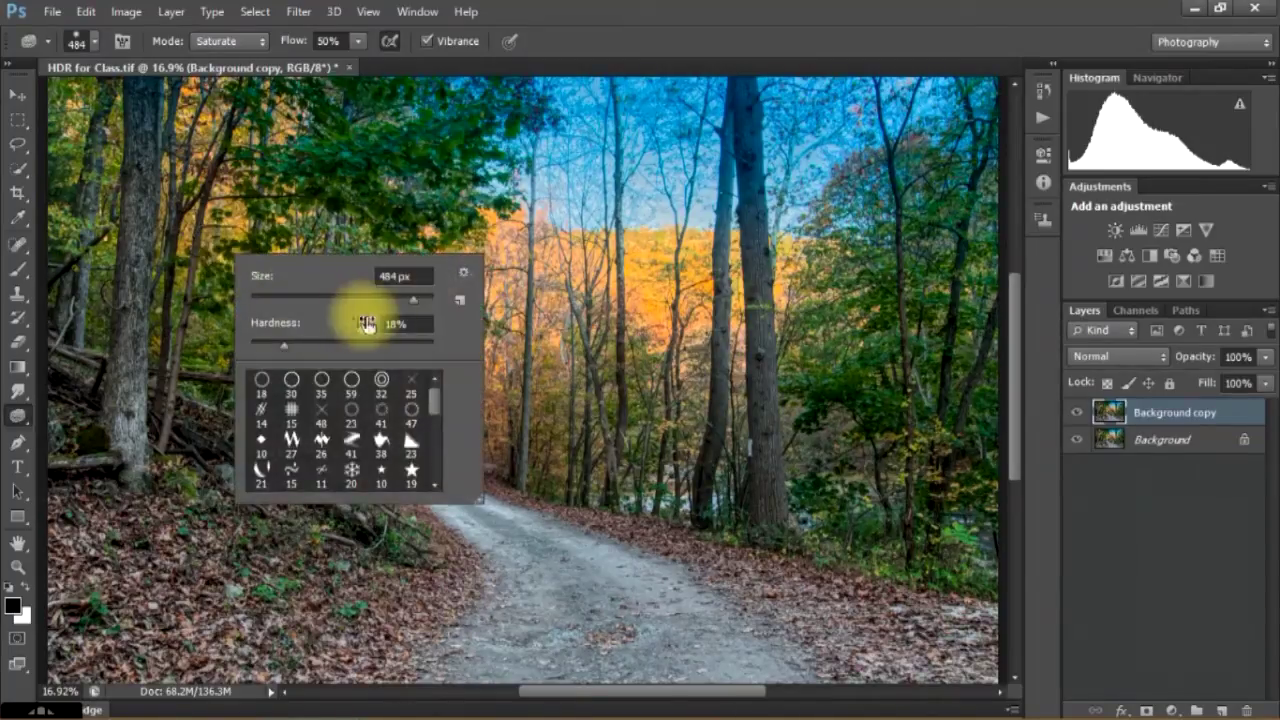
pyautogui.moveTo(417, 298); pyautogui.dragTo(362, 298)
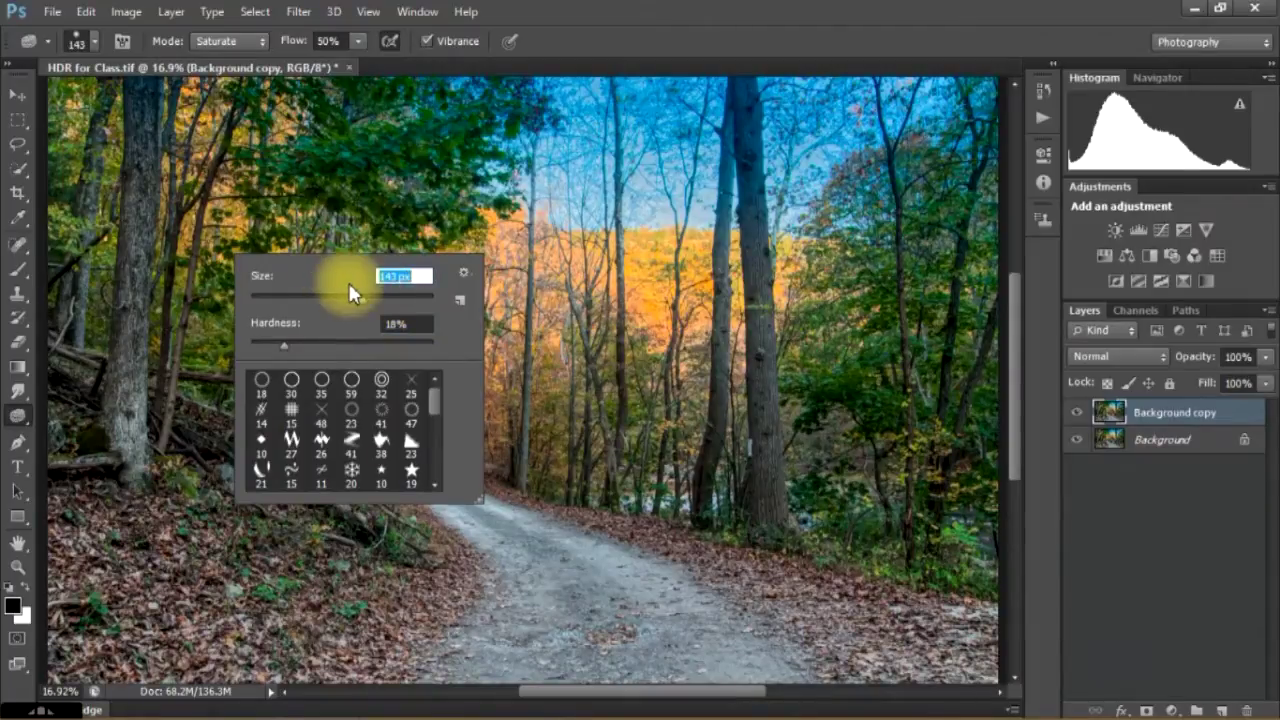
pyautogui.moveTo(358, 297); pyautogui.dragTo(396, 300)
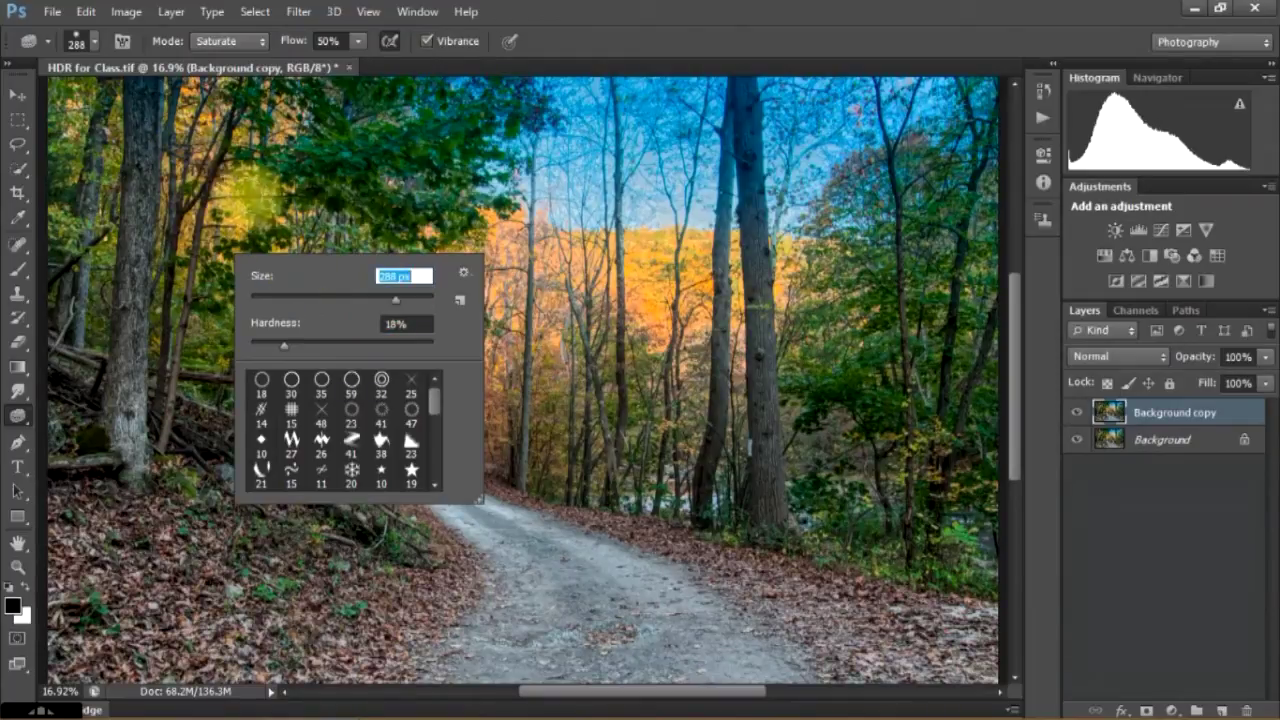
# Saturate the upper-left foliage, treetops against the sky, and the left tree trunk.
pyautogui.click(240, 185)
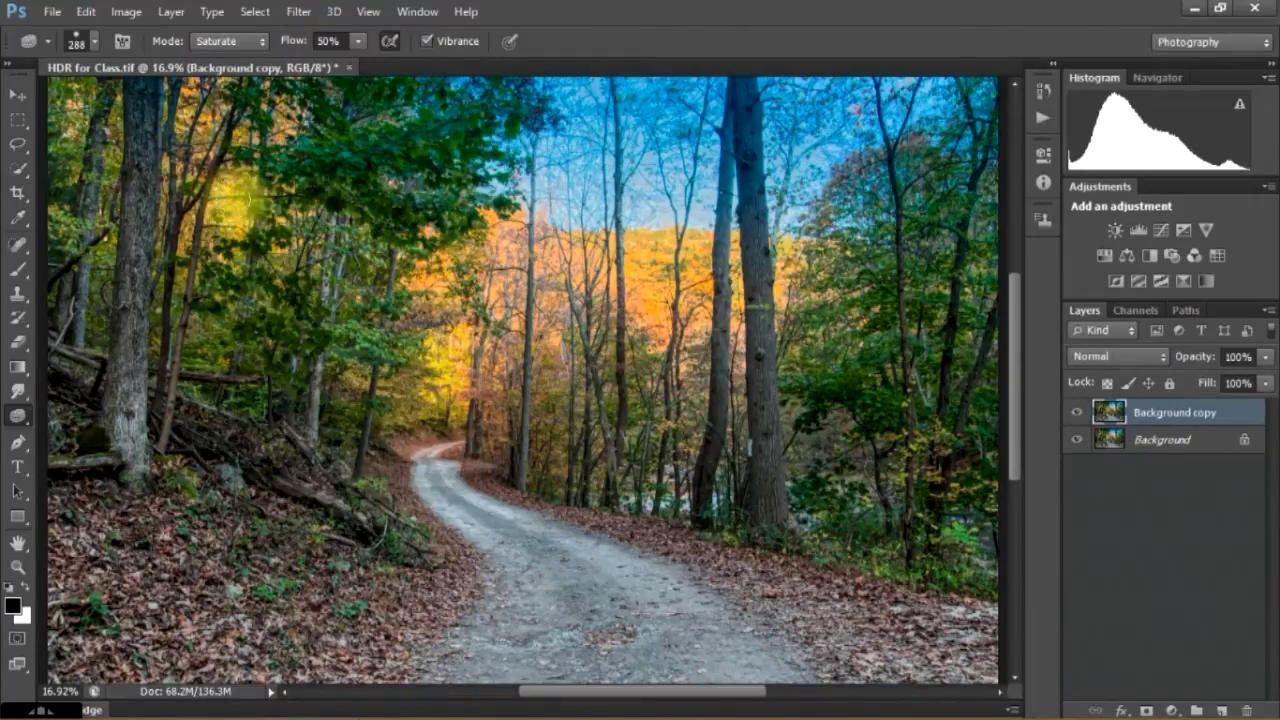
pyautogui.moveTo(258, 258)
pyautogui.mouseDown()
pyautogui.moveTo(185, 205)
pyautogui.moveTo(190, 95)
pyautogui.moveTo(290, 112)
pyautogui.moveTo(282, 96)
pyautogui.mouseUp()
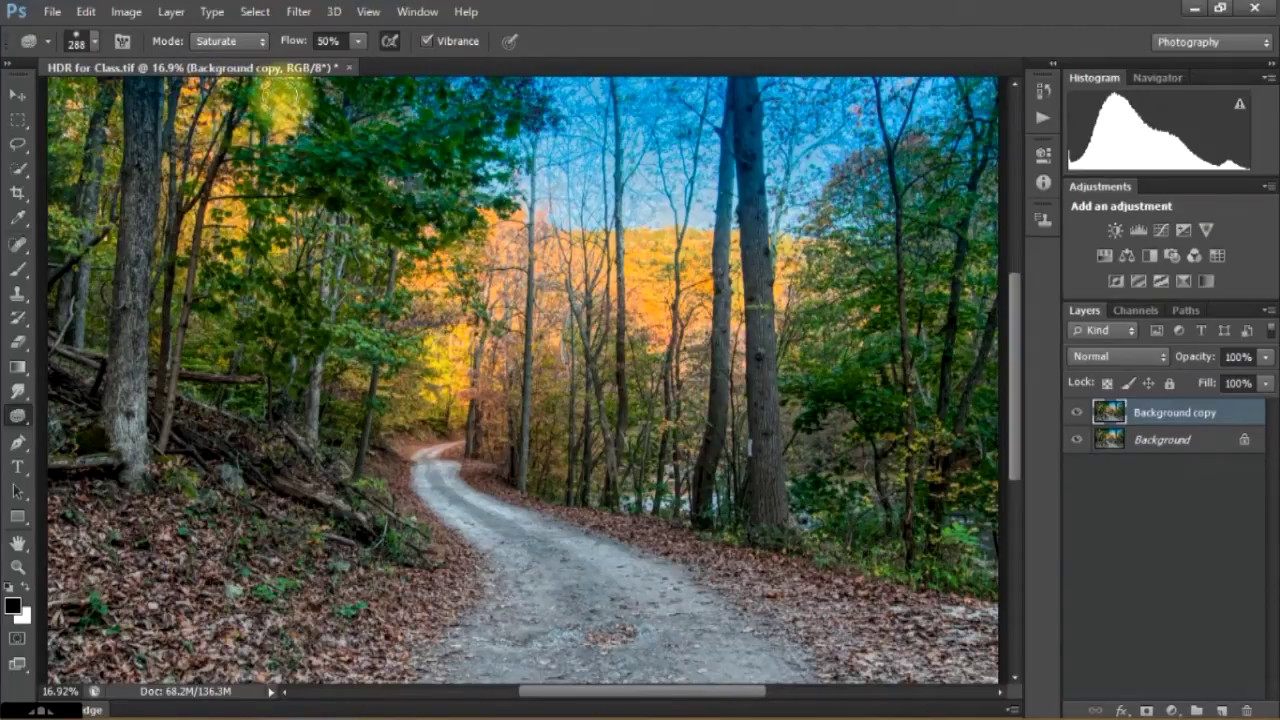
pyautogui.moveTo(260, 237); pyautogui.dragTo(262, 275)
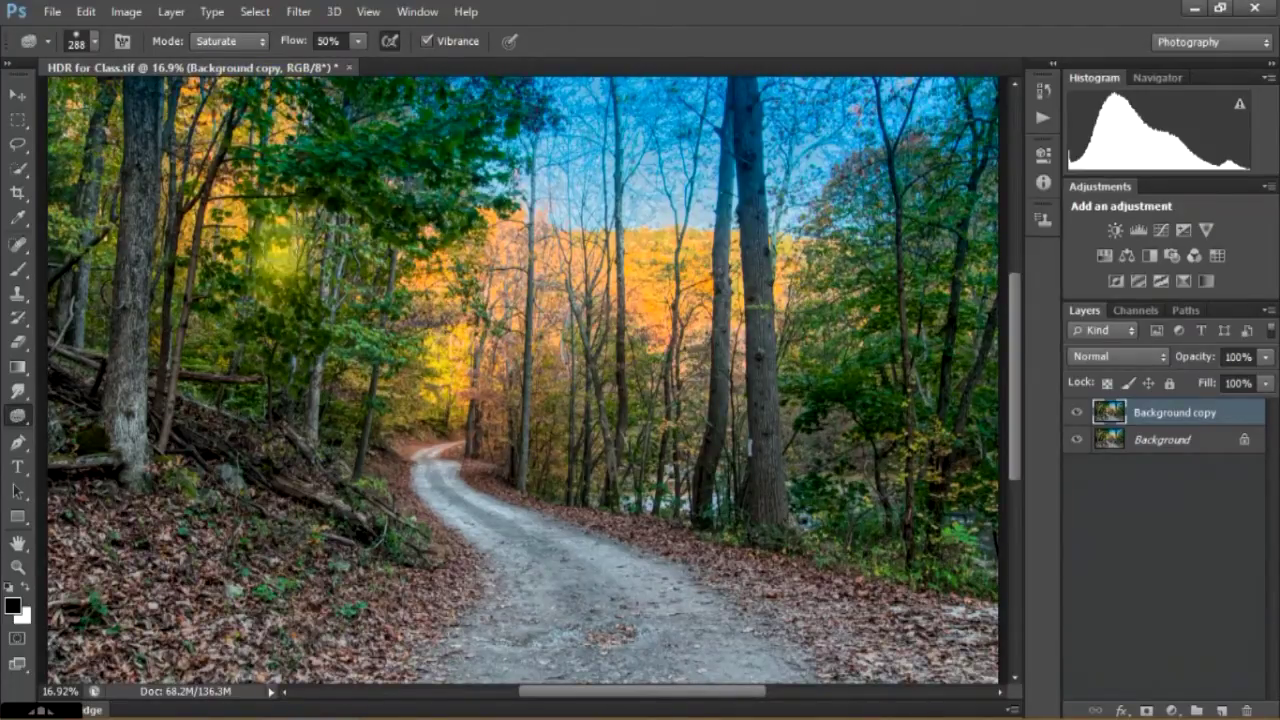
pyautogui.click(535, 170)
pyautogui.moveTo(535, 172)
pyautogui.mouseDown()
pyautogui.moveTo(583, 209)
pyautogui.moveTo(651, 208)
pyautogui.moveTo(651, 182)
pyautogui.moveTo(697, 194)
pyautogui.moveTo(691, 149)
pyautogui.moveTo(585, 165)
pyautogui.moveTo(689, 177)
pyautogui.moveTo(535, 220)
pyautogui.mouseUp()
pyautogui.click(790, 207)
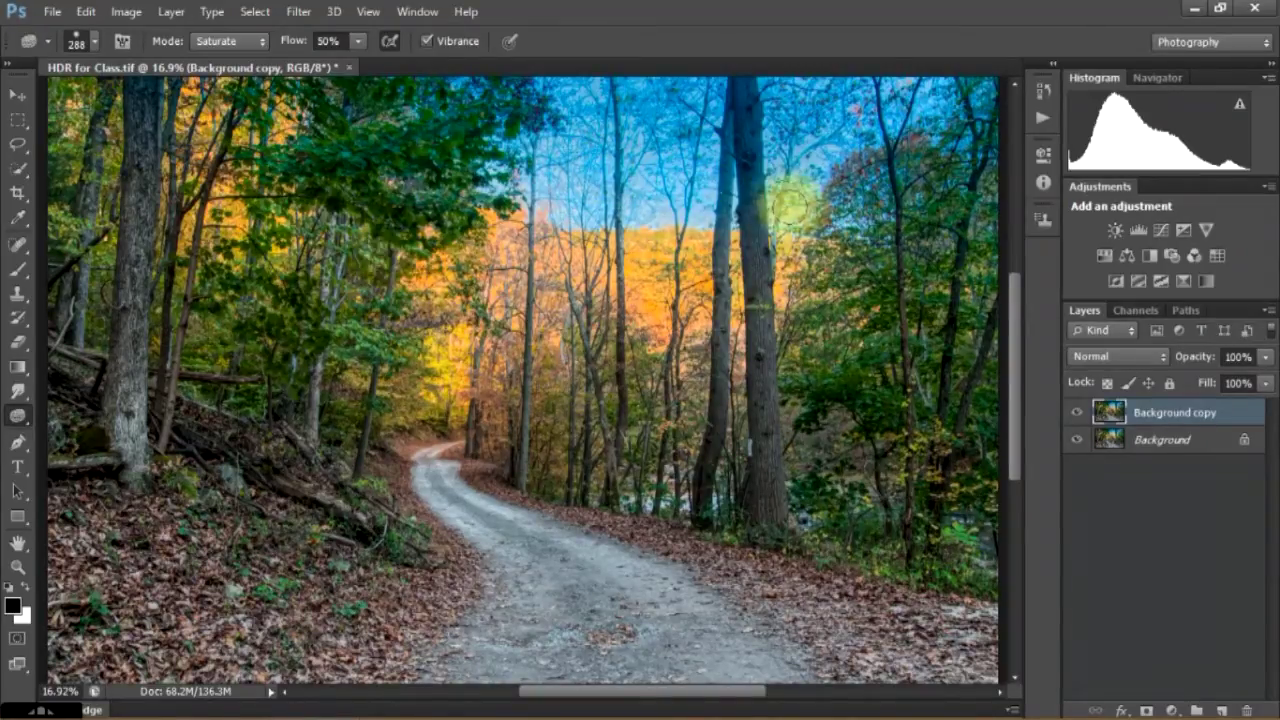
pyautogui.moveTo(790, 207); pyautogui.dragTo(622, 196)
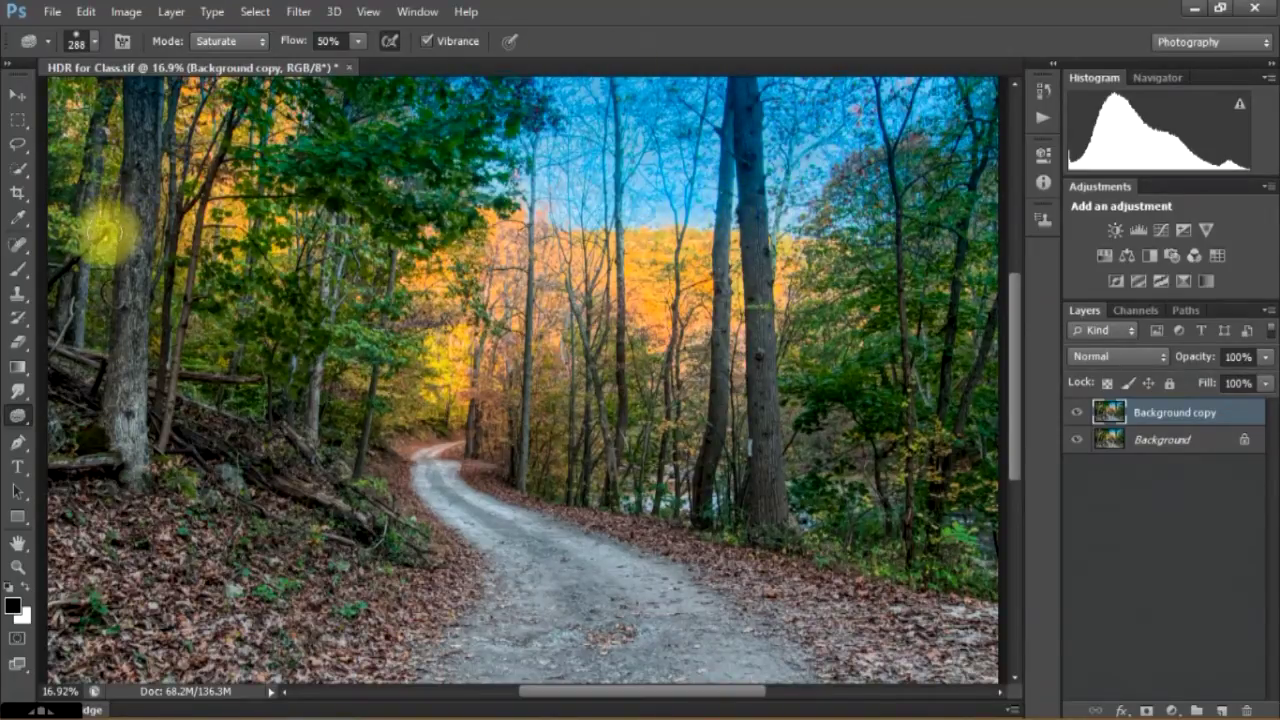
pyautogui.moveTo(102, 235)
pyautogui.mouseDown()
pyautogui.moveTo(100, 112)
pyautogui.moveTo(77, 100)
pyautogui.moveTo(51, 171)
pyautogui.moveTo(163, 451)
pyautogui.moveTo(180, 480)
pyautogui.moveTo(294, 568)
pyautogui.moveTo(277, 547)
pyautogui.moveTo(209, 525)
pyautogui.moveTo(116, 572)
pyautogui.moveTo(97, 73)
pyautogui.moveTo(140, 661)
pyautogui.moveTo(132, 553)
pyautogui.mouseUp()
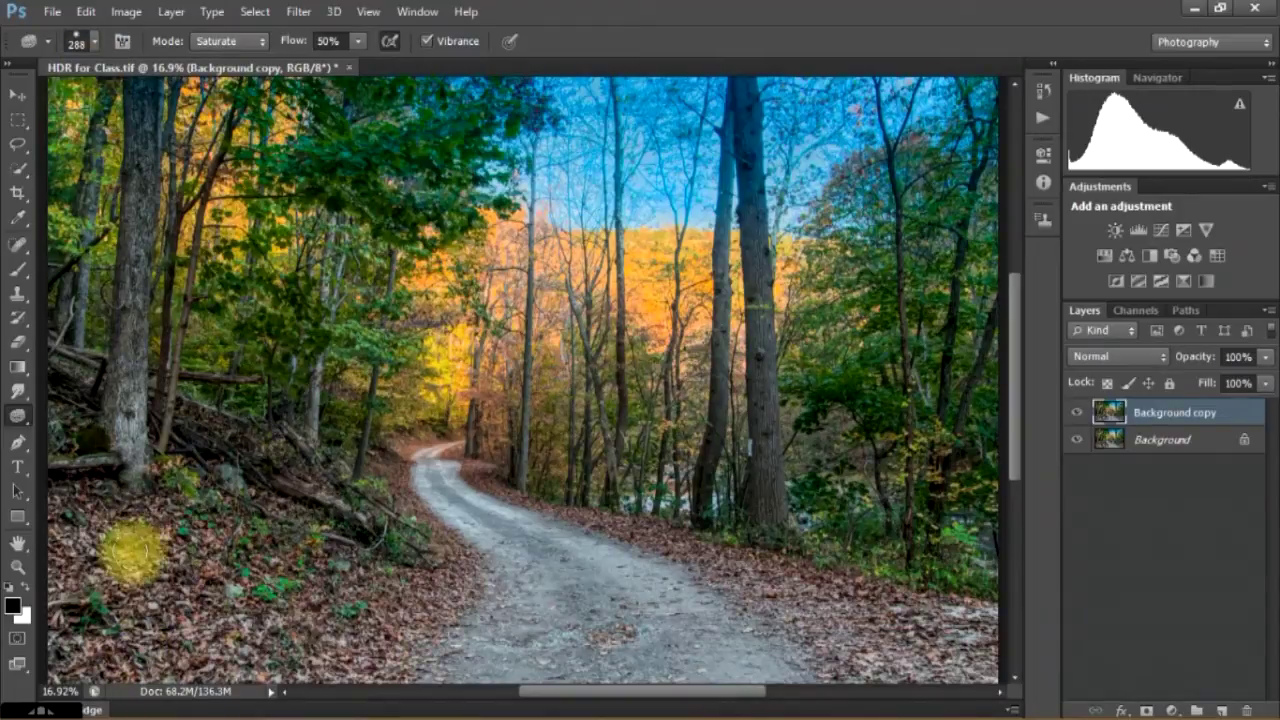
# Enlarge the brush to 463 px and saturate from the road bend to lower-right leaves.
pyautogui.rightClick(132, 553)
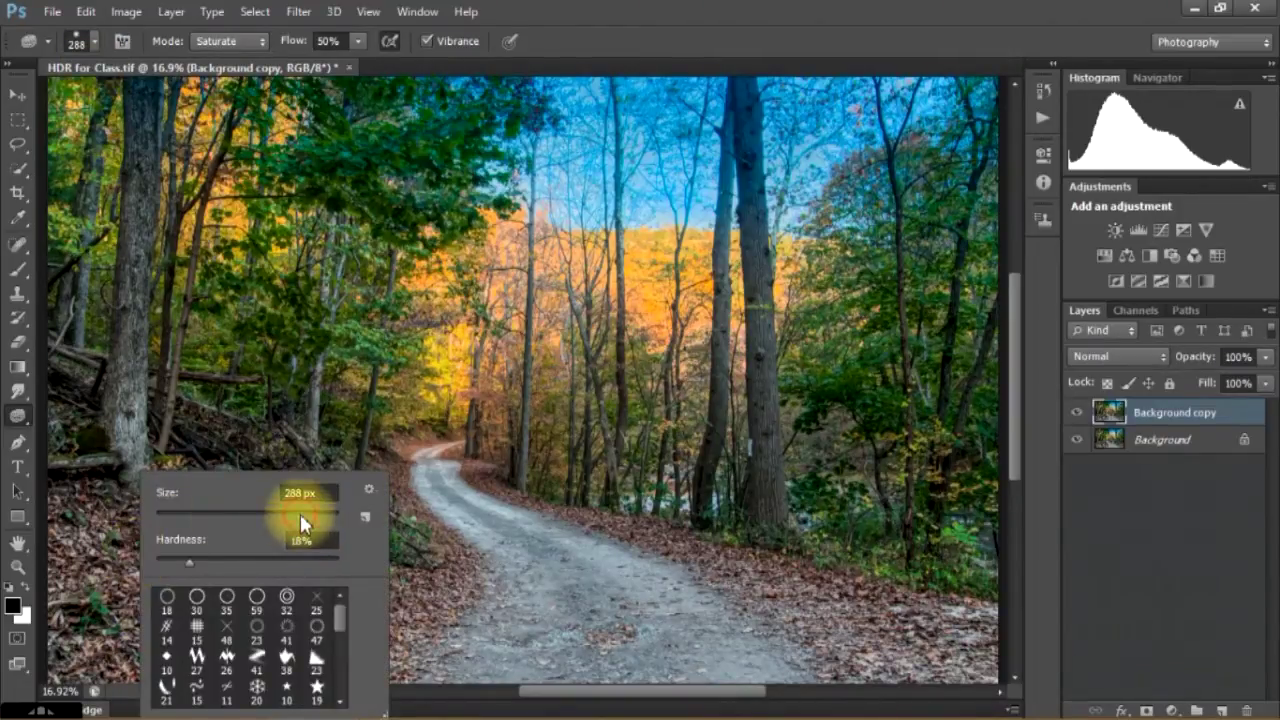
pyautogui.moveTo(300, 513)
pyautogui.mouseDown()
pyautogui.moveTo(331, 515)
pyautogui.moveTo(296, 515)
pyautogui.mouseUp()
pyautogui.moveTo(298, 515); pyautogui.dragTo(318, 517)
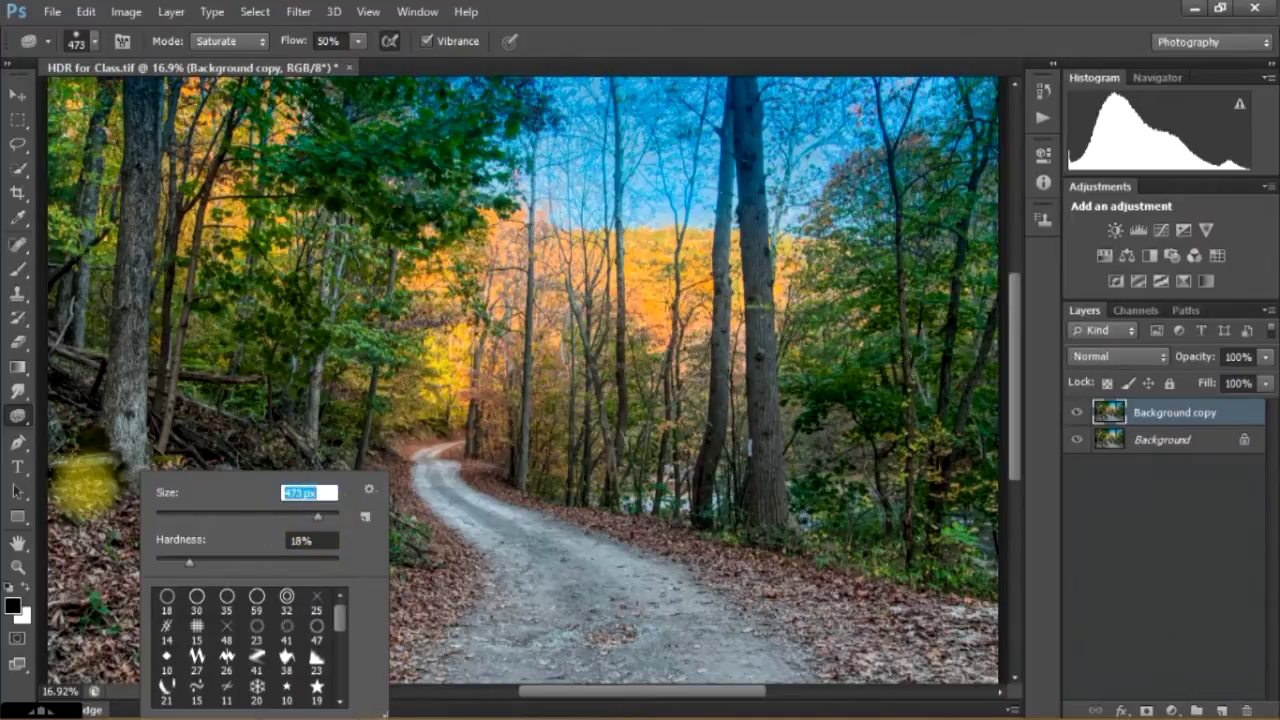
pyautogui.moveTo(299, 516); pyautogui.dragTo(327, 516)
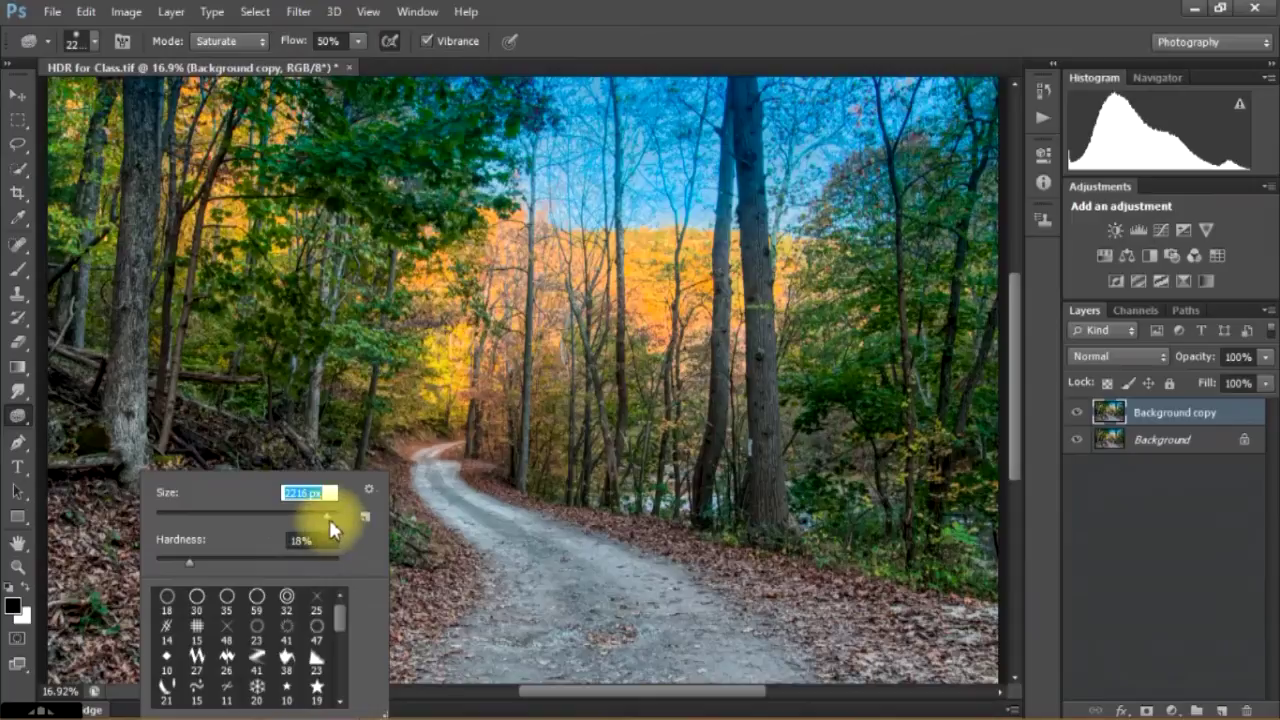
pyautogui.moveTo(327, 516); pyautogui.dragTo(316, 516)
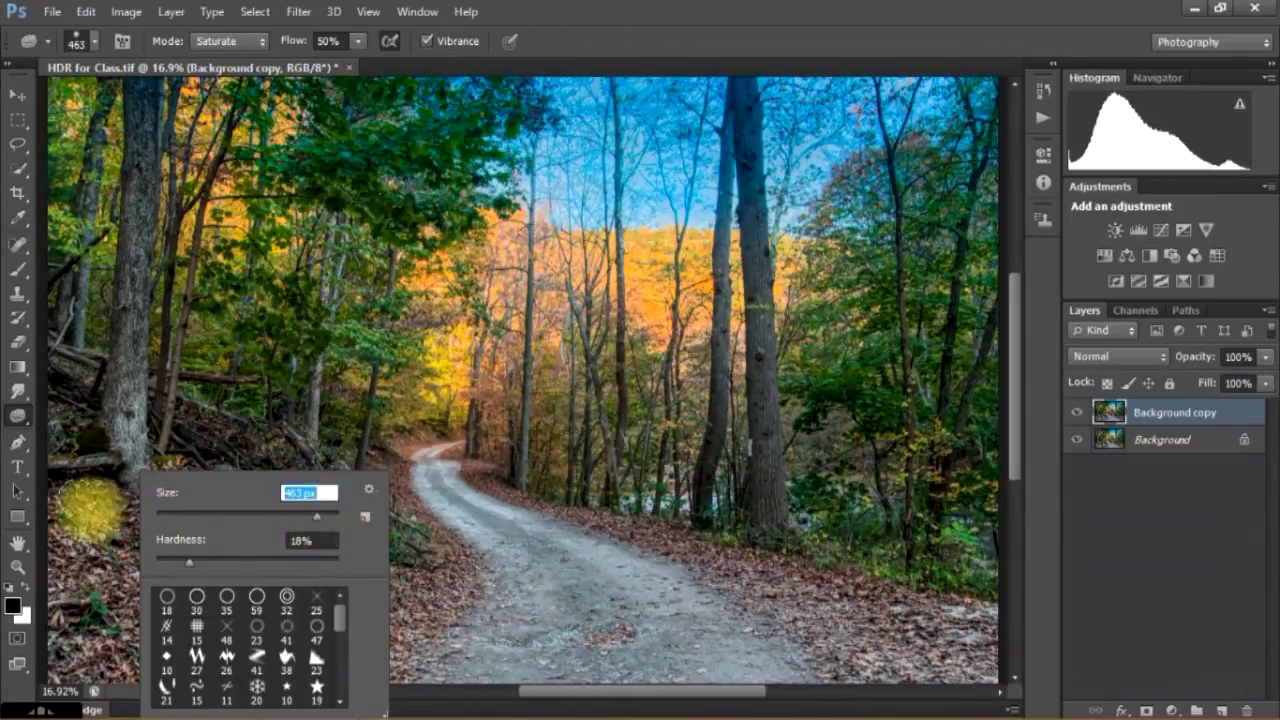
pyautogui.press('Return')
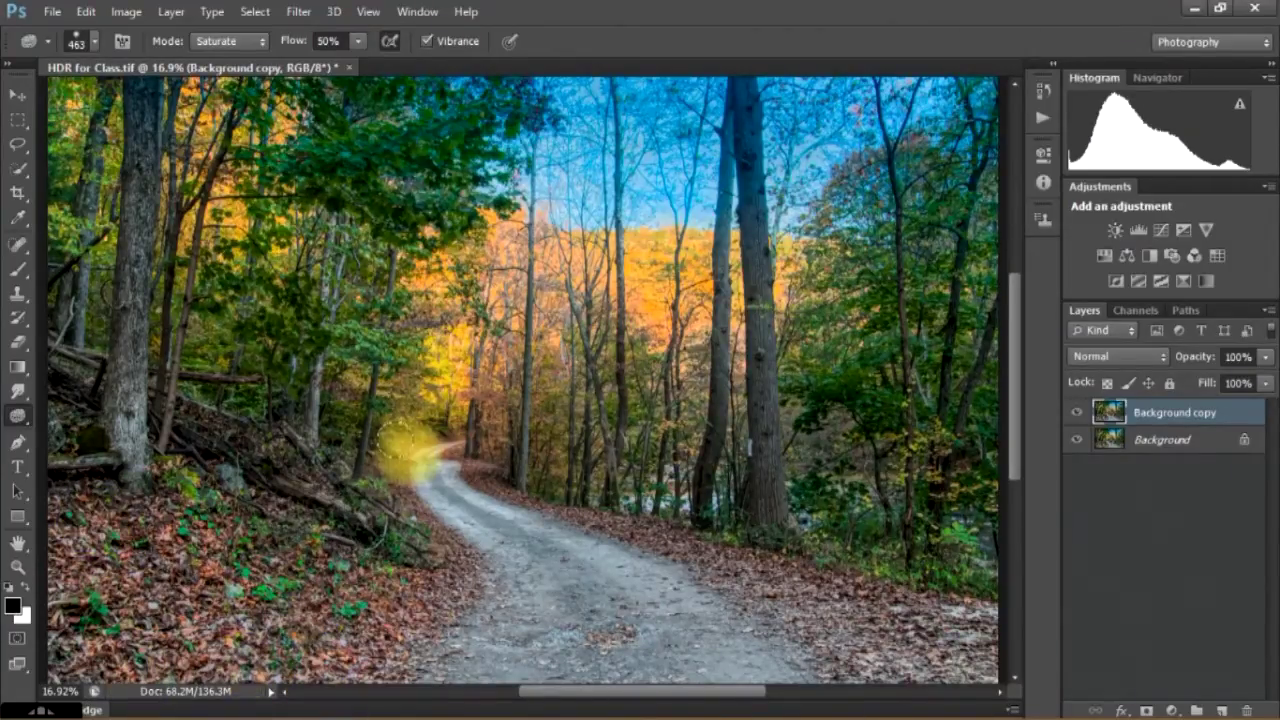
pyautogui.moveTo(783, 583); pyautogui.dragTo(857, 638)
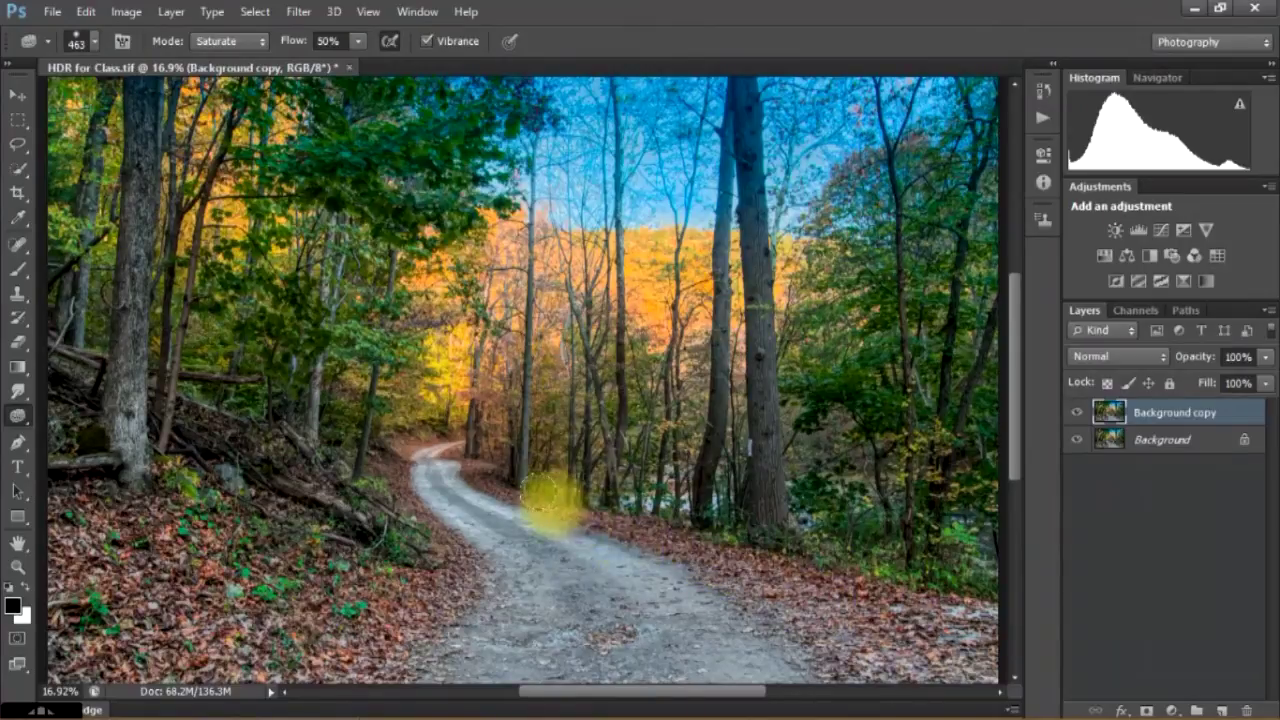
# Shrink the brush to 236 px and sponge the road start and trees above it.
pyautogui.rightClick(540, 497)
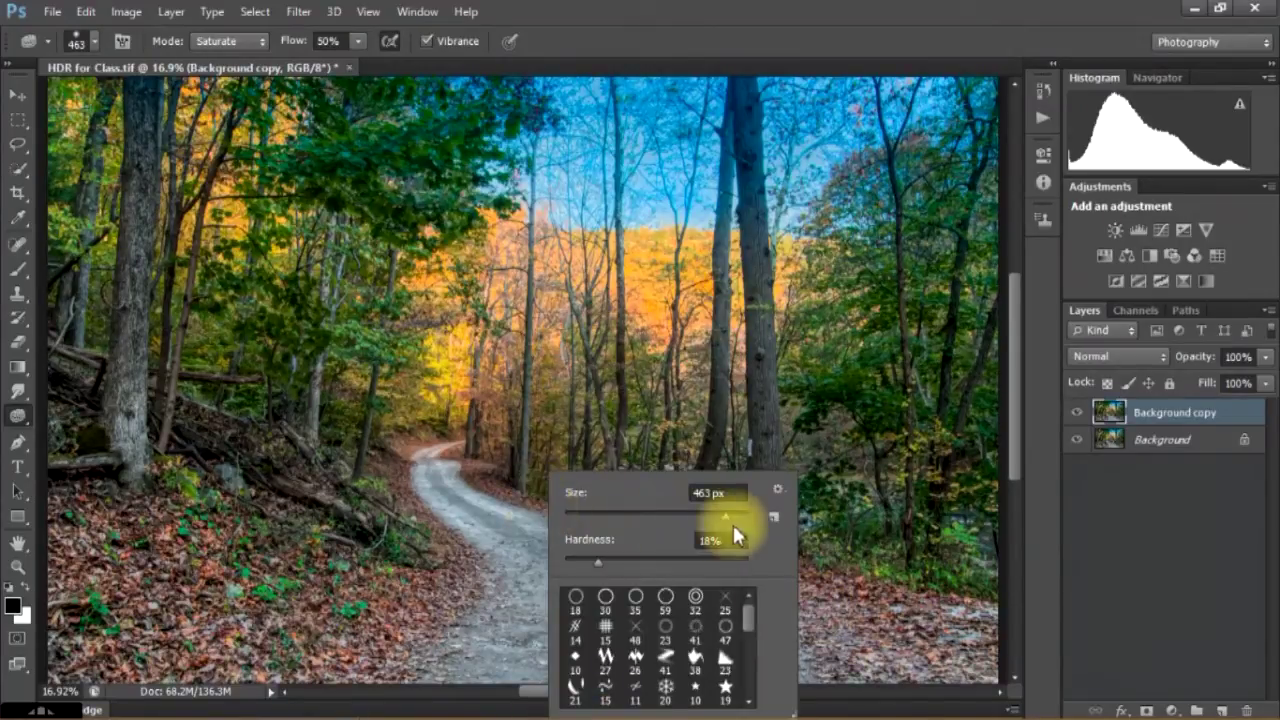
pyautogui.moveTo(727, 516); pyautogui.dragTo(705, 516)
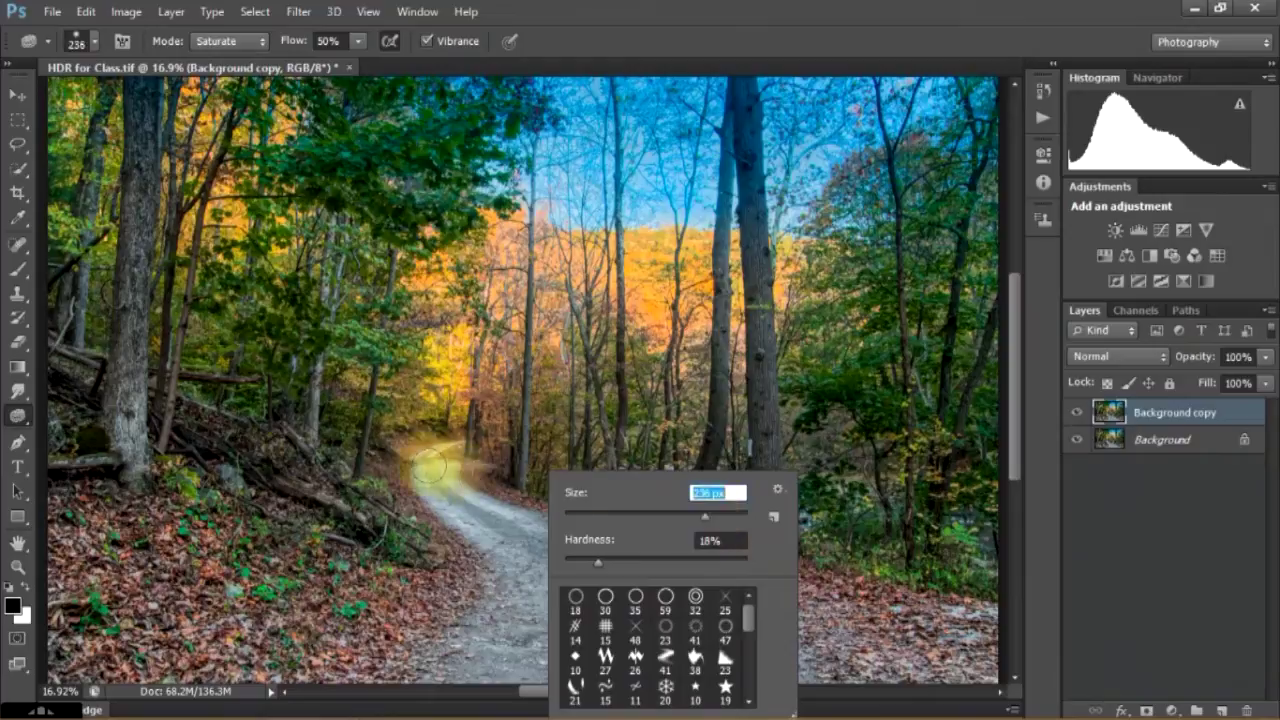
pyautogui.press('Return')
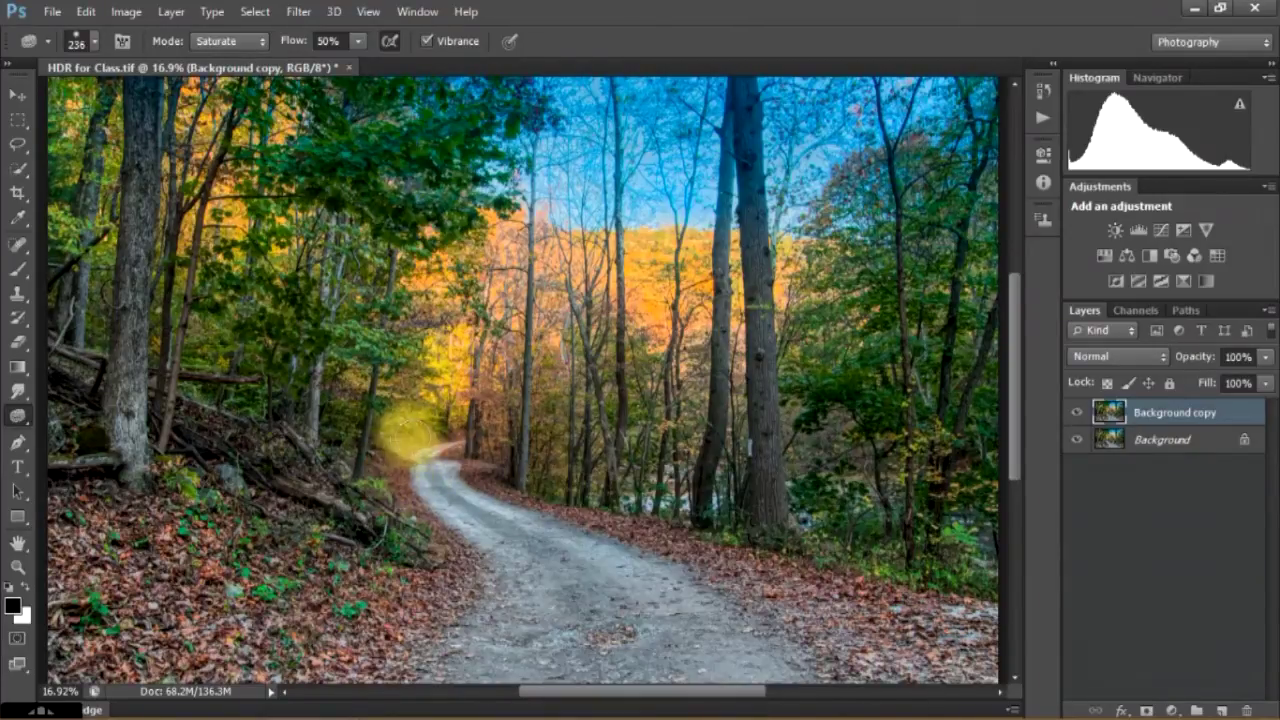
pyautogui.moveTo(382, 458)
pyautogui.mouseDown()
pyautogui.moveTo(510, 492)
pyautogui.moveTo(471, 457)
pyautogui.moveTo(498, 380)
pyautogui.moveTo(480, 486)
pyautogui.moveTo(543, 343)
pyautogui.moveTo(531, 420)
pyautogui.moveTo(543, 466)
pyautogui.moveTo(557, 375)
pyautogui.moveTo(529, 517)
pyautogui.moveTo(614, 386)
pyautogui.moveTo(610, 340)
pyautogui.moveTo(629, 420)
pyautogui.moveTo(651, 449)
pyautogui.moveTo(663, 419)
pyautogui.mouseUp()
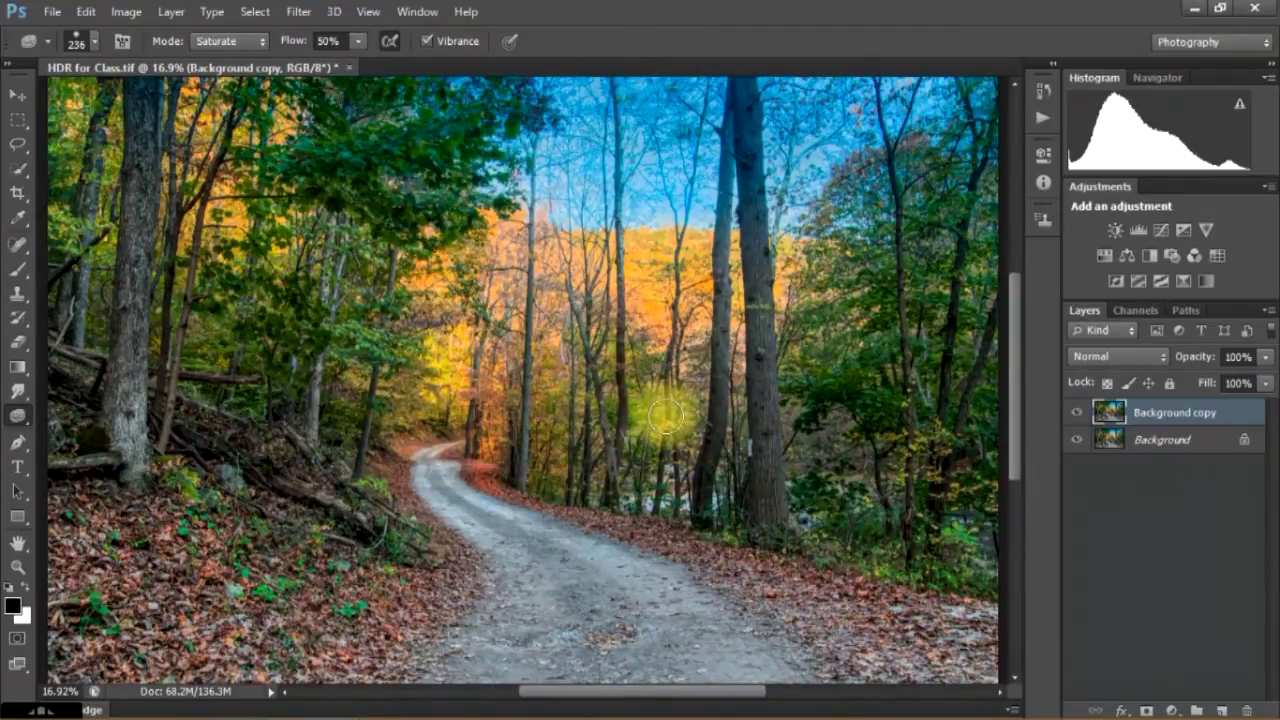
pyautogui.moveTo(665, 415)
pyautogui.mouseDown()
pyautogui.moveTo(608, 349)
pyautogui.moveTo(643, 343)
pyautogui.moveTo(590, 328)
pyautogui.moveTo(586, 386)
pyautogui.mouseUp()
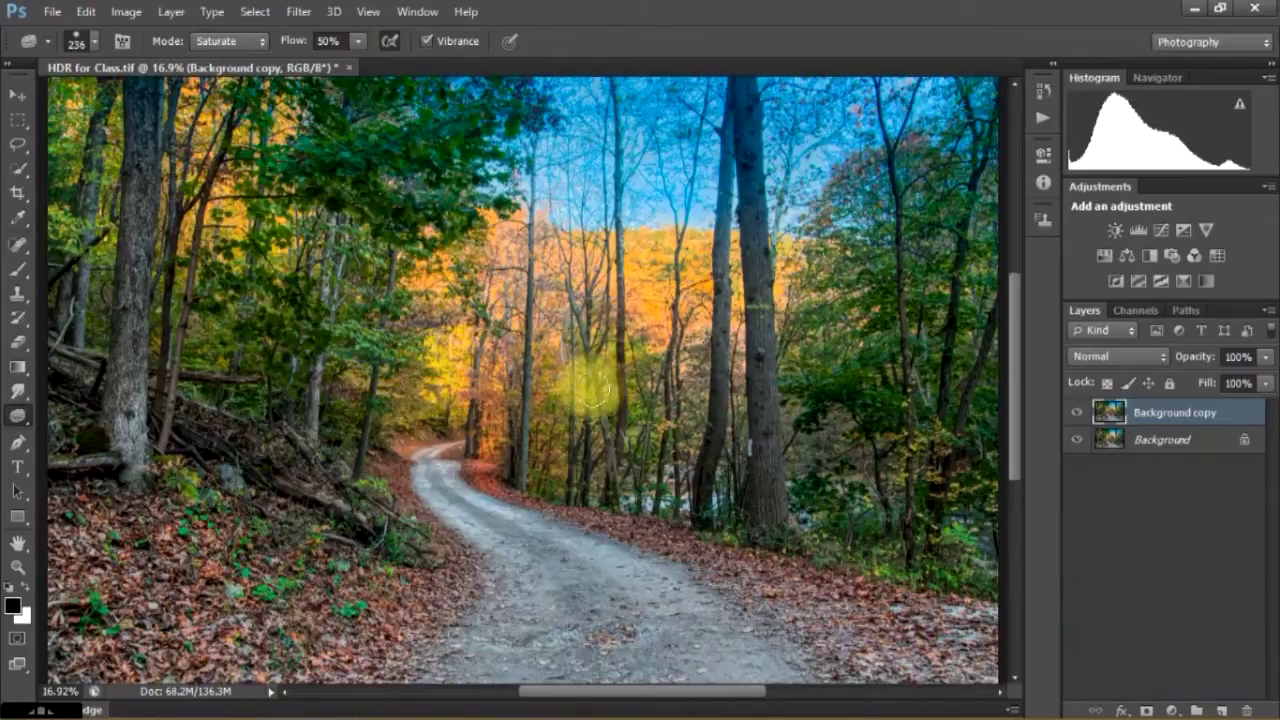
# Duplicate the saturated Background copy layer.
pyautogui.rightClick(1141, 425)
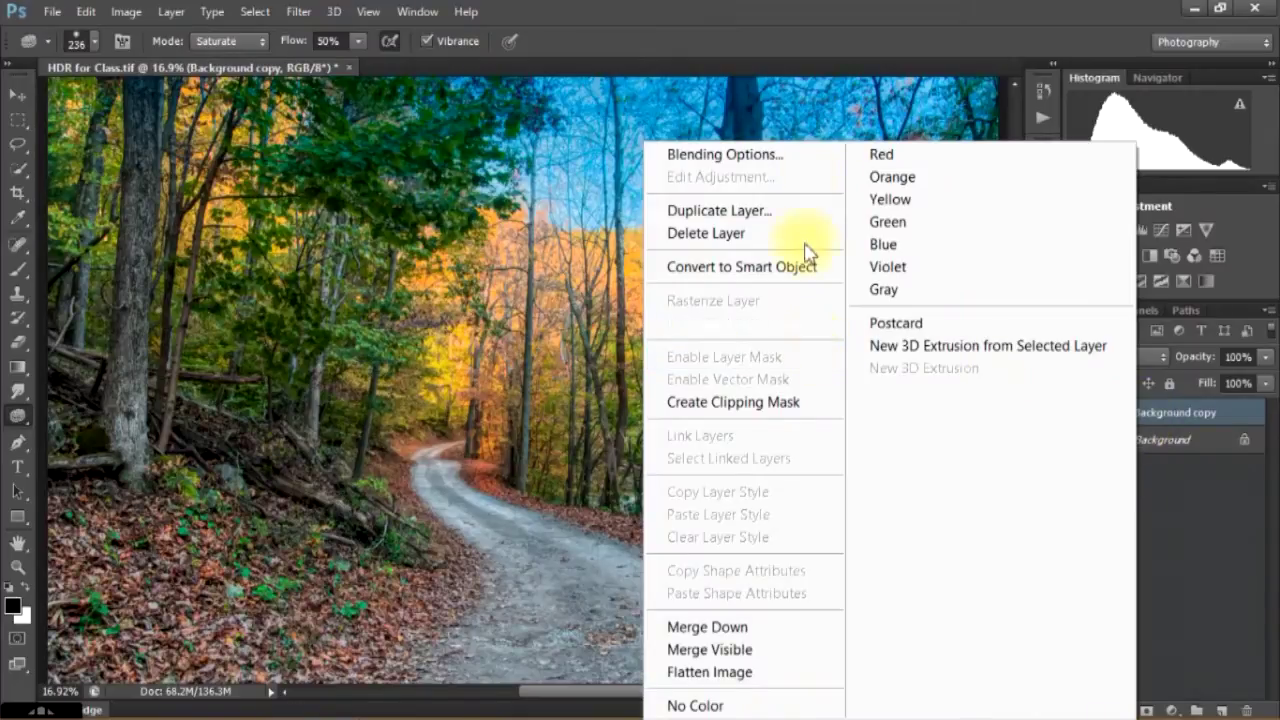
pyautogui.click(761, 212)
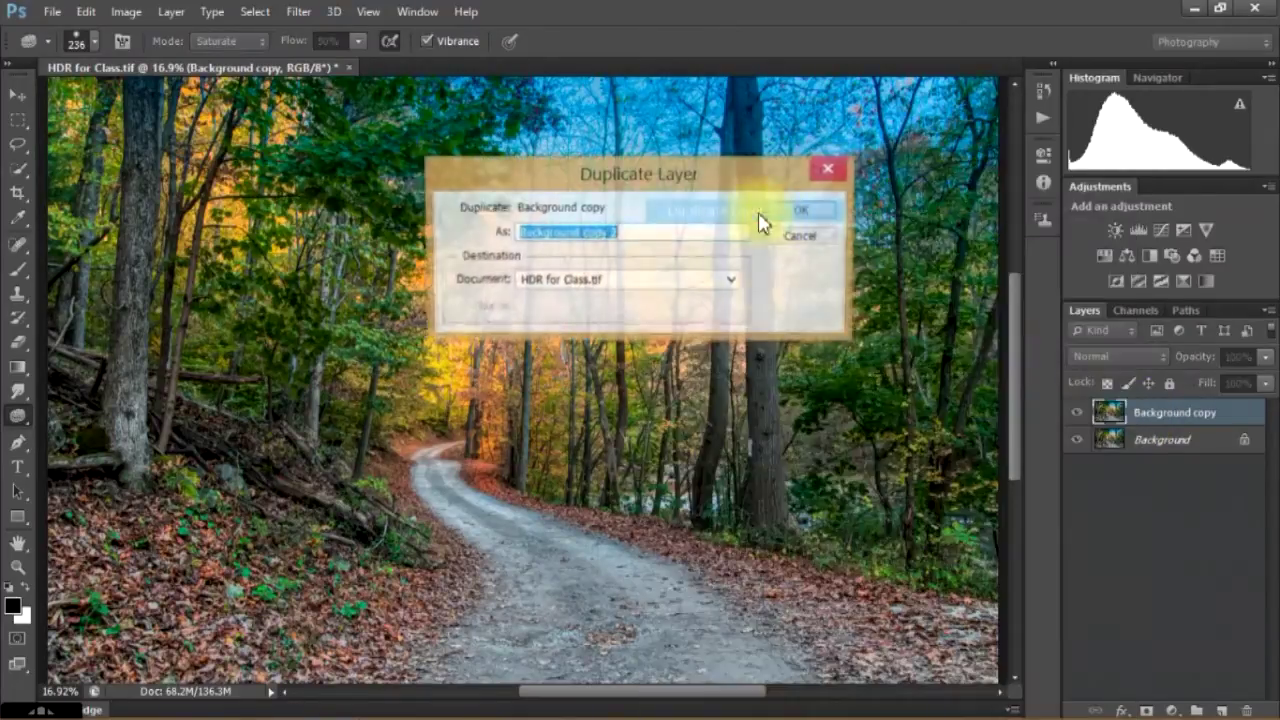
pyautogui.click(805, 212)
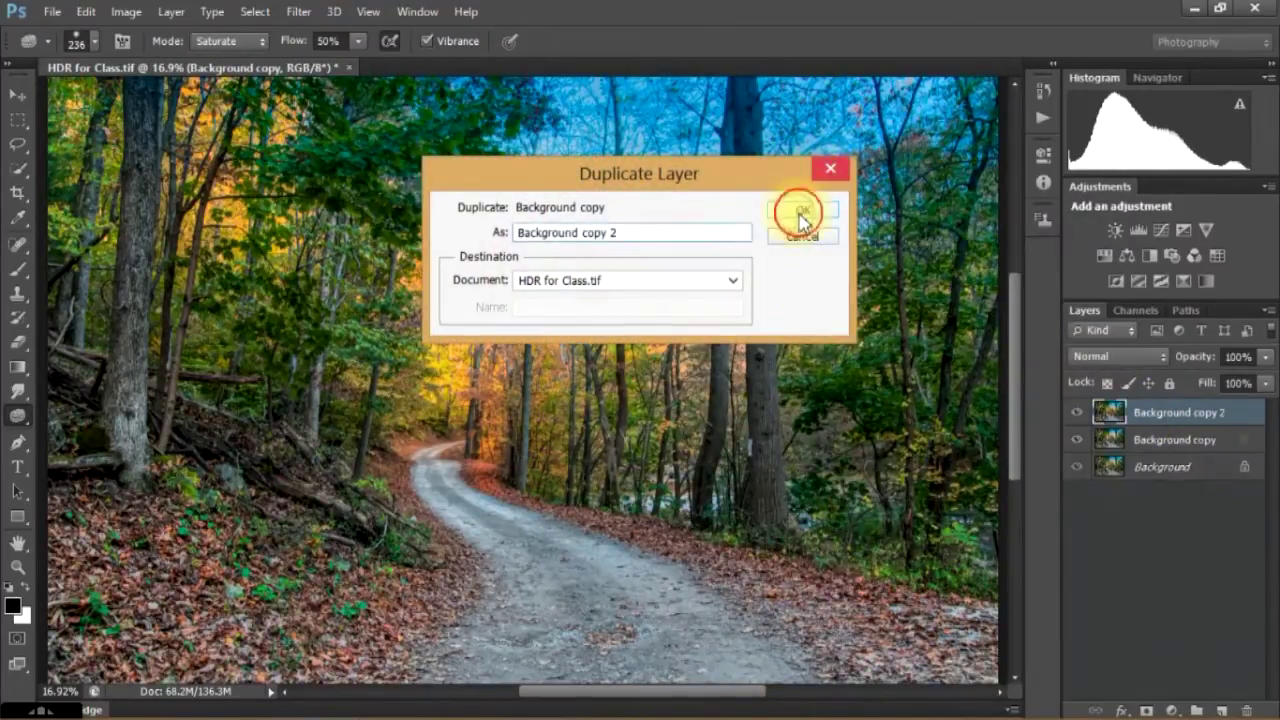
# Rename the two layers 'Add Saturation' and 'Add more Saturation'.
pyautogui.click(1193, 448)
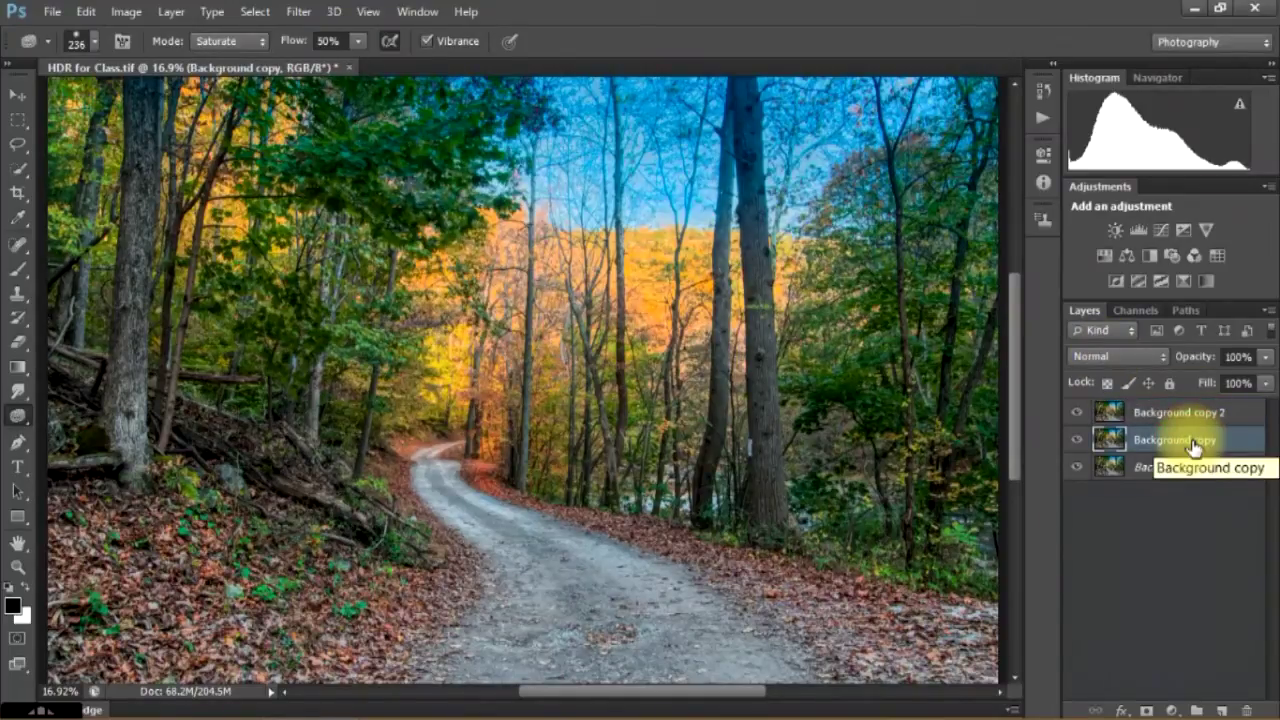
pyautogui.doubleClick(1192, 441)
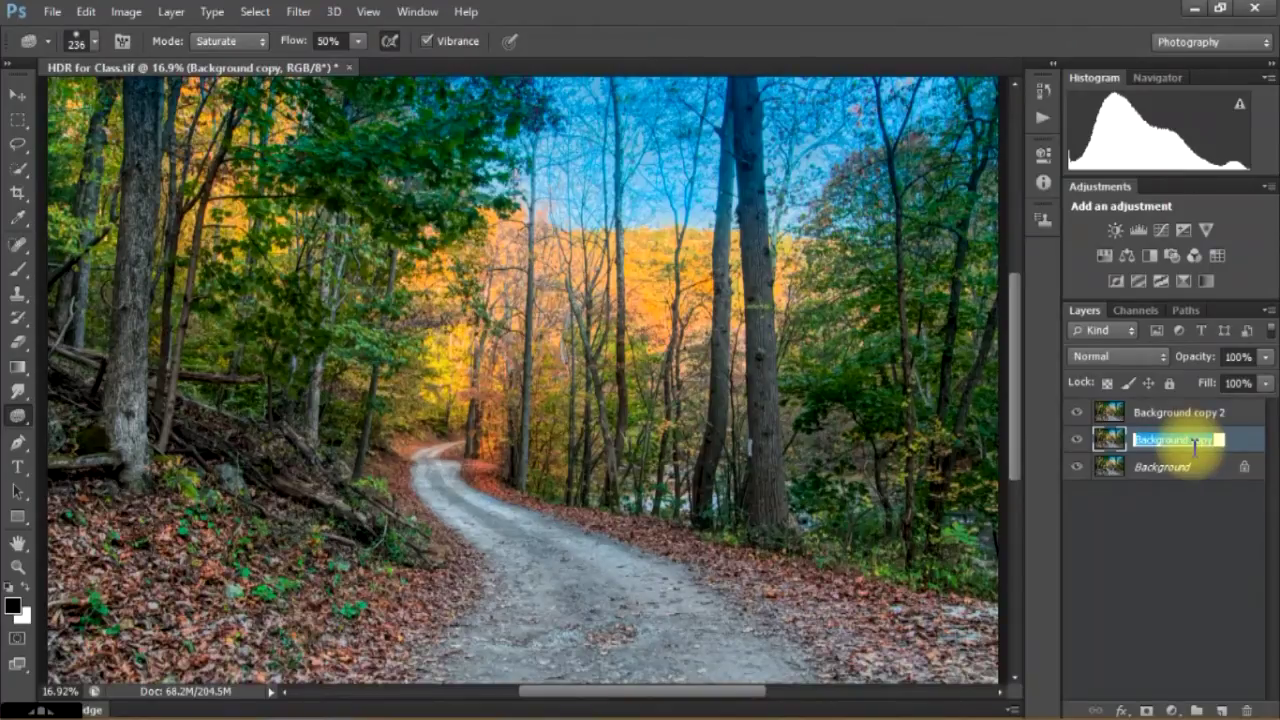
pyautogui.write('A')
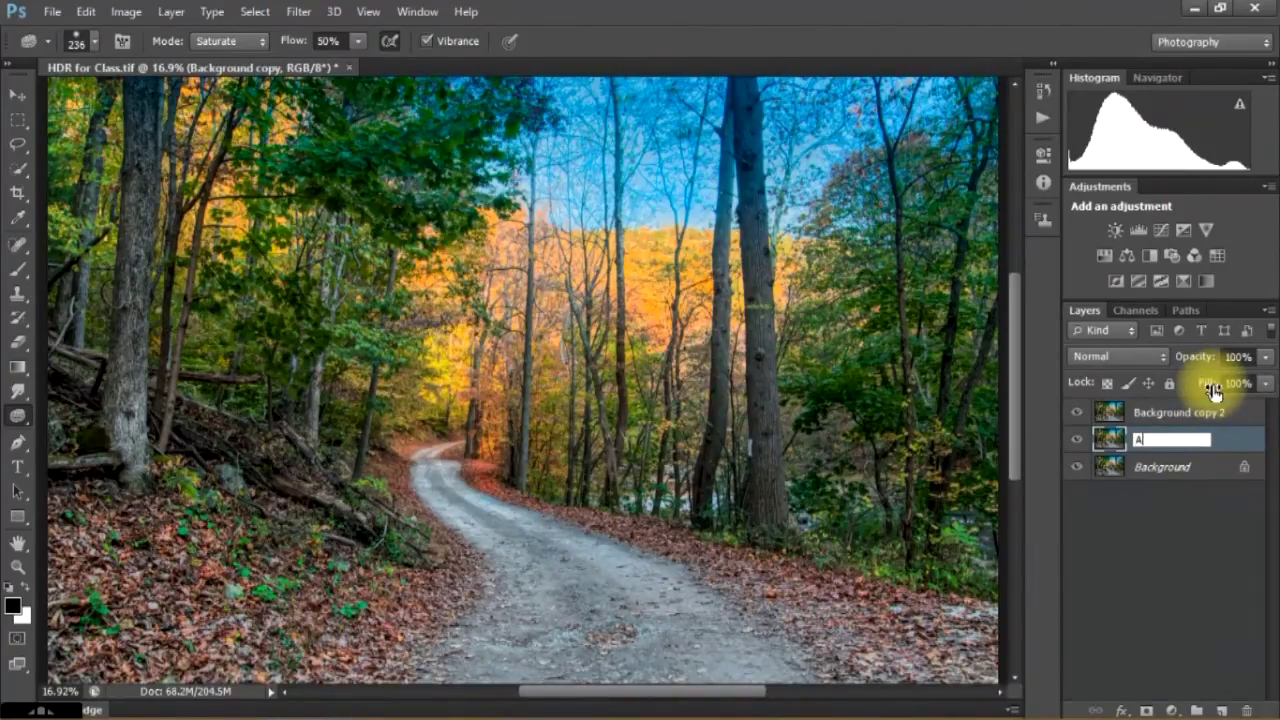
pyautogui.write('dd')
pyautogui.write(' Saturation')
pyautogui.click(1190, 420)
pyautogui.write('Add')
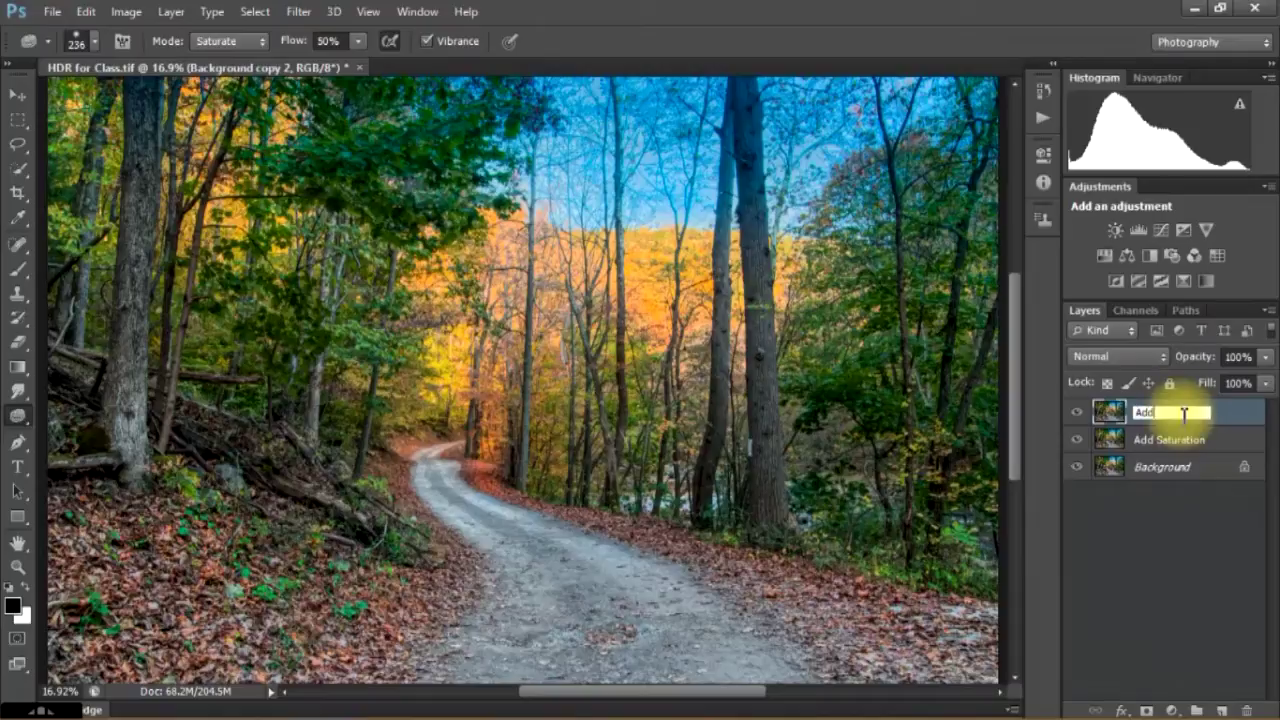
pyautogui.write(' more')
pyautogui.write(' Saturation')
pyautogui.press('Return')
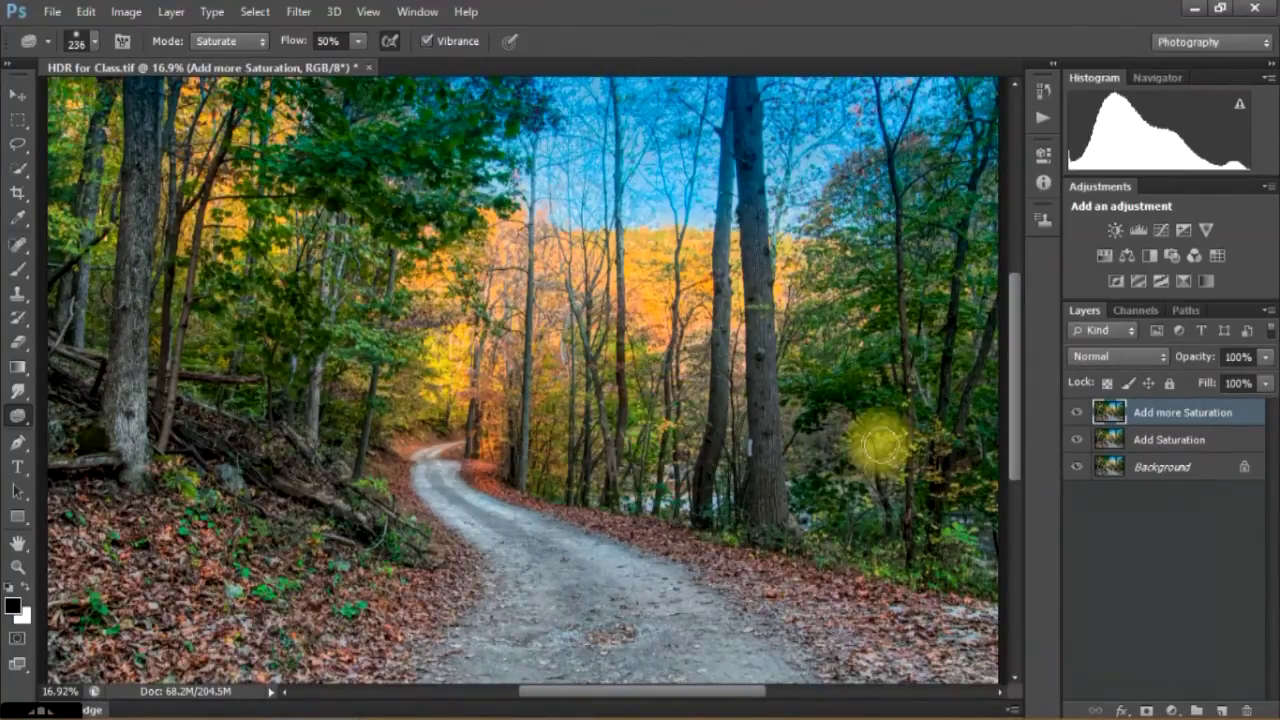
# Sponge the right and left roadside trees on Add more Saturation, toggling its visibility to compare.
pyautogui.moveTo(888, 446)
pyautogui.mouseDown()
pyautogui.moveTo(952, 503)
pyautogui.moveTo(971, 486)
pyautogui.moveTo(934, 500)
pyautogui.moveTo(951, 563)
pyautogui.moveTo(970, 562)
pyautogui.moveTo(886, 566)
pyautogui.moveTo(849, 491)
pyautogui.moveTo(820, 486)
pyautogui.moveTo(810, 543)
pyautogui.moveTo(814, 373)
pyautogui.moveTo(786, 480)
pyautogui.moveTo(805, 487)
pyautogui.moveTo(837, 449)
pyautogui.mouseUp()
pyautogui.click(1077, 413)
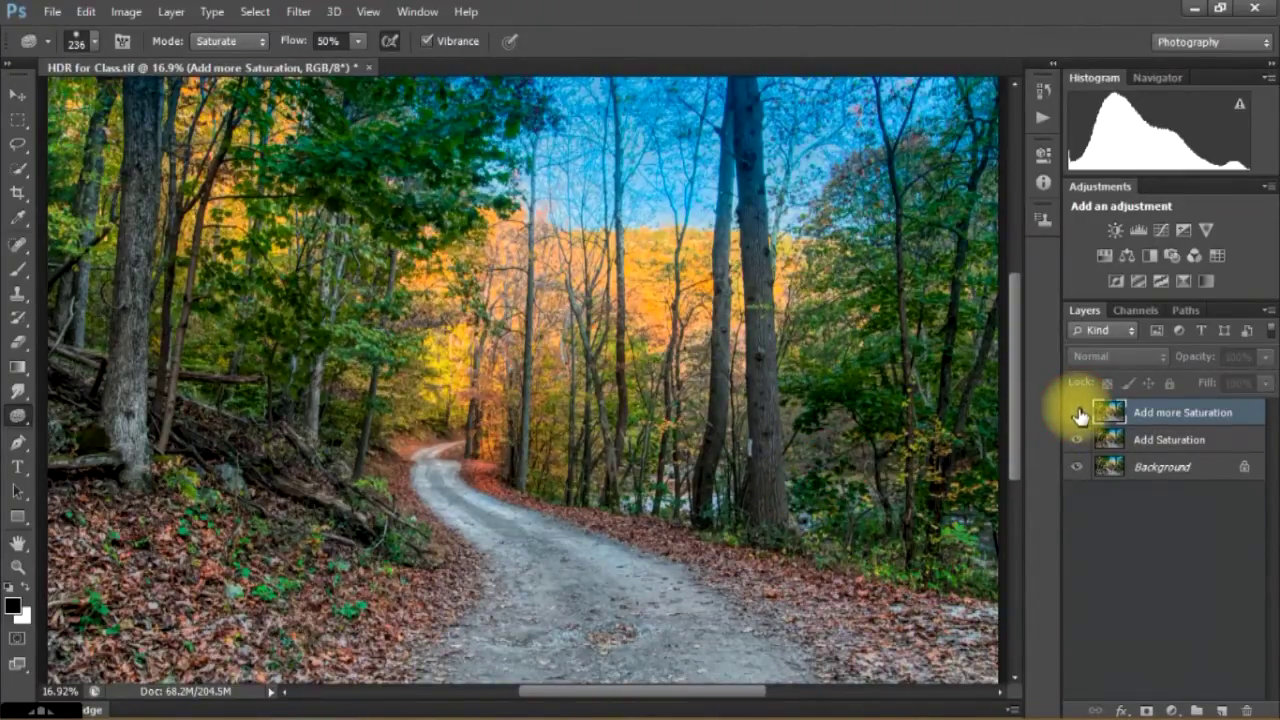
pyautogui.click(1077, 413)
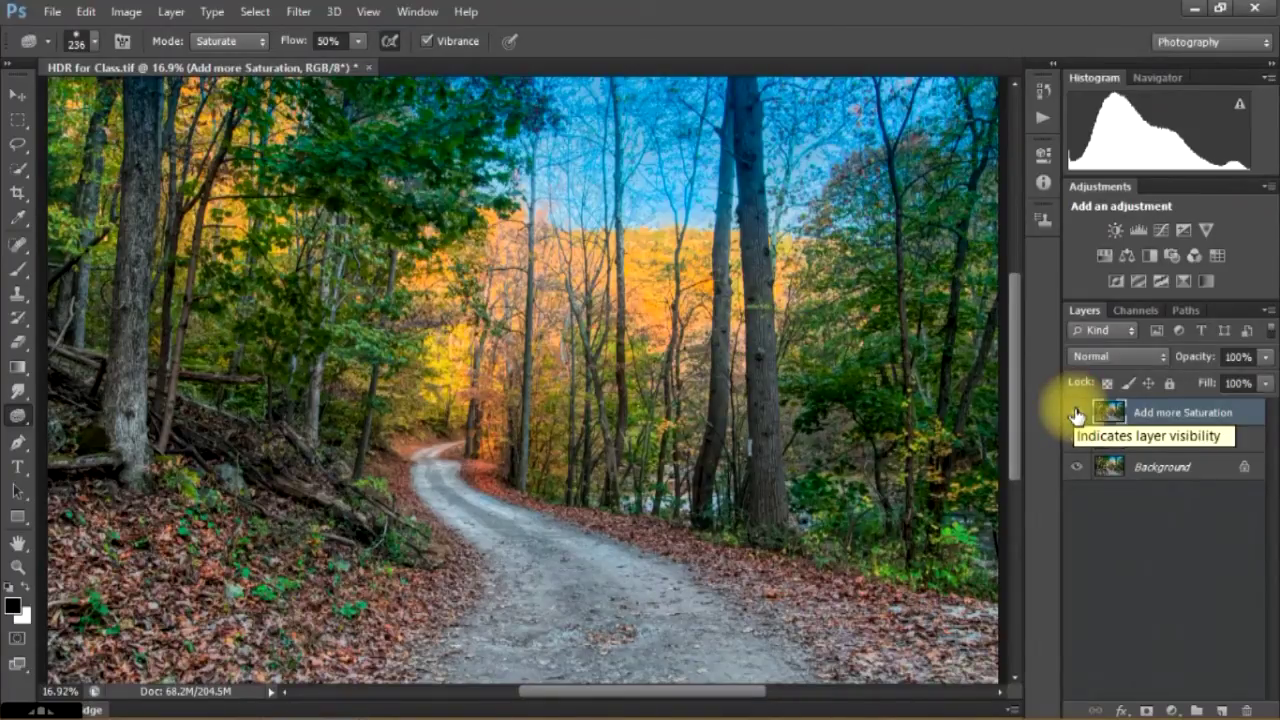
pyautogui.click(1077, 414)
pyautogui.click(1077, 413)
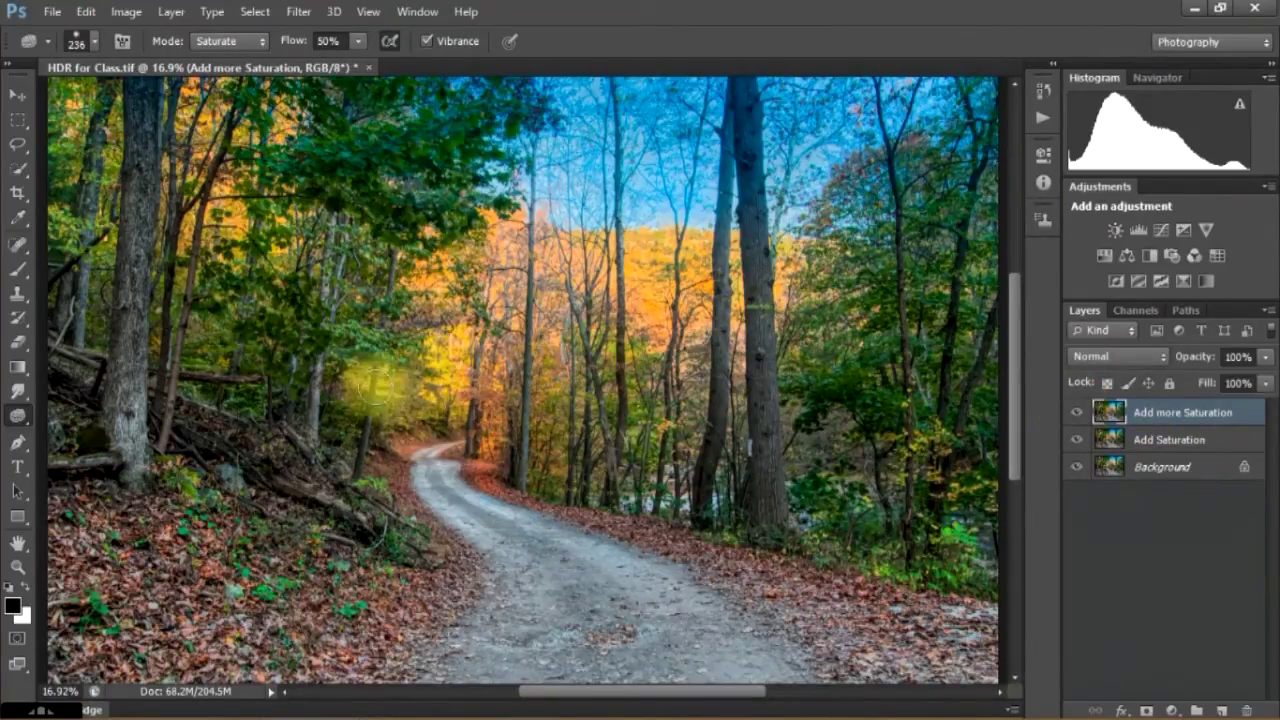
pyautogui.moveTo(353, 382); pyautogui.dragTo(341, 433)
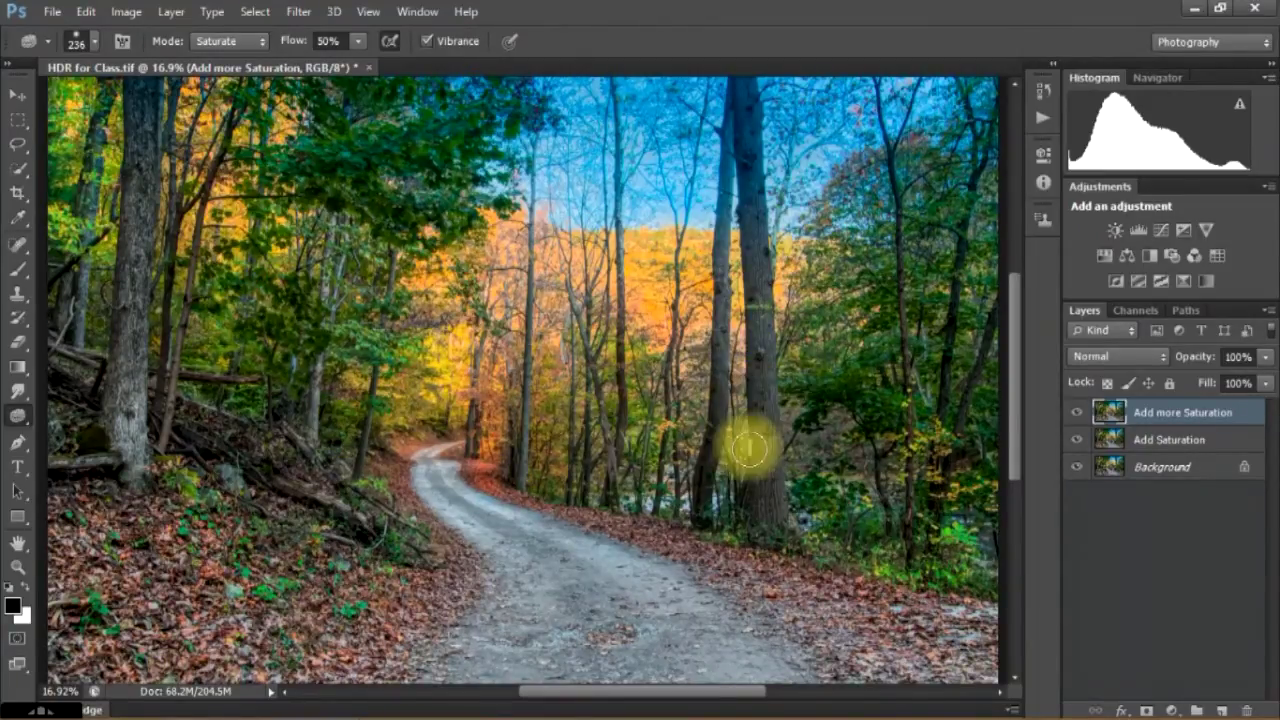
pyautogui.click(1077, 412)
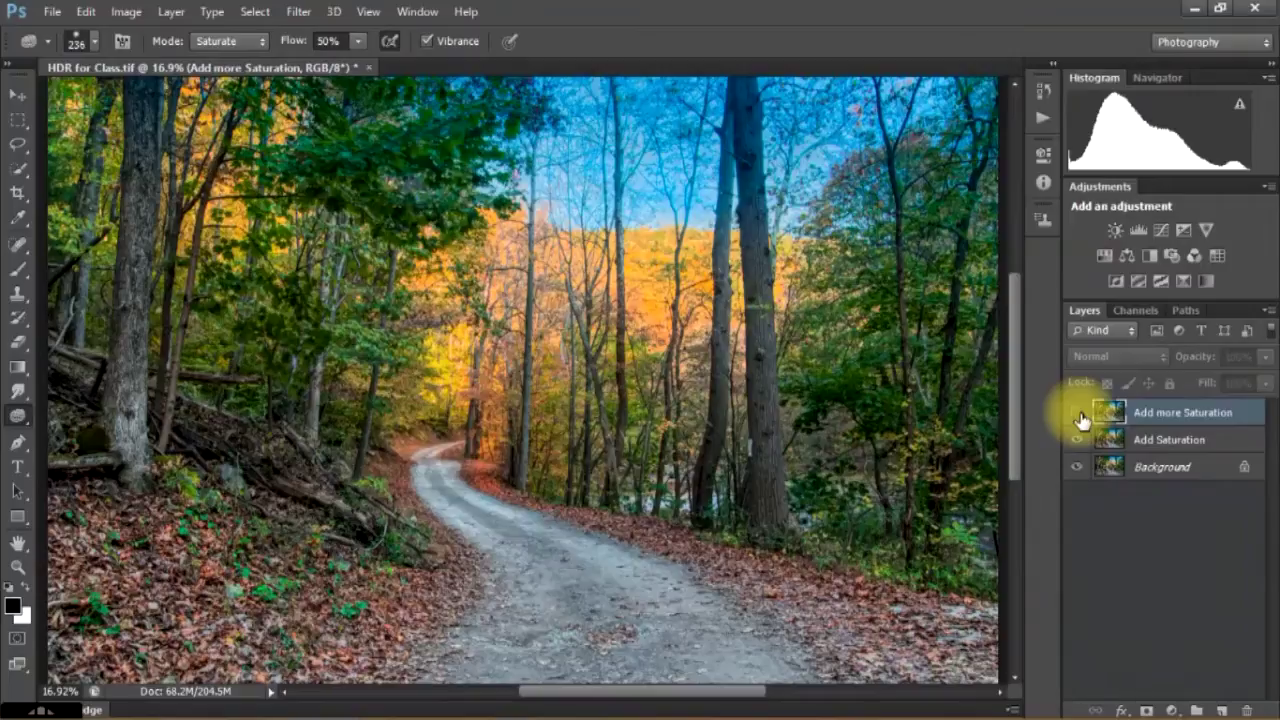
pyautogui.click(1078, 413)
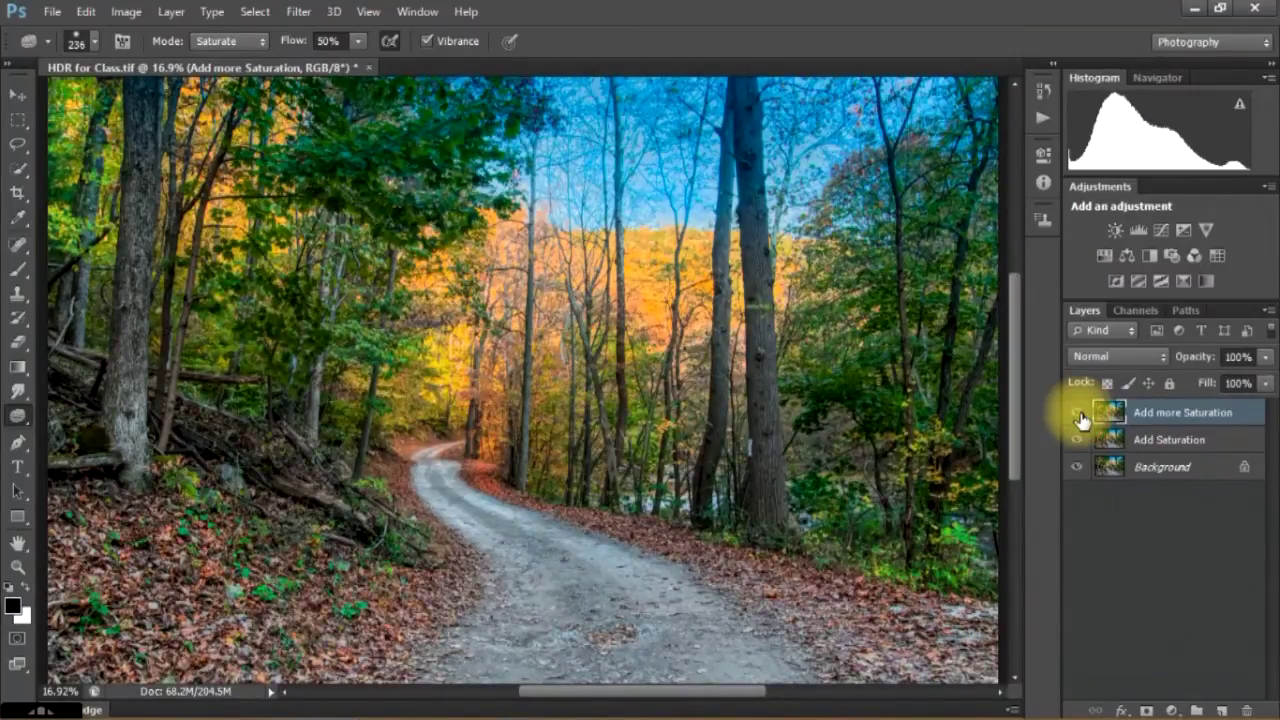
pyautogui.click(1078, 413)
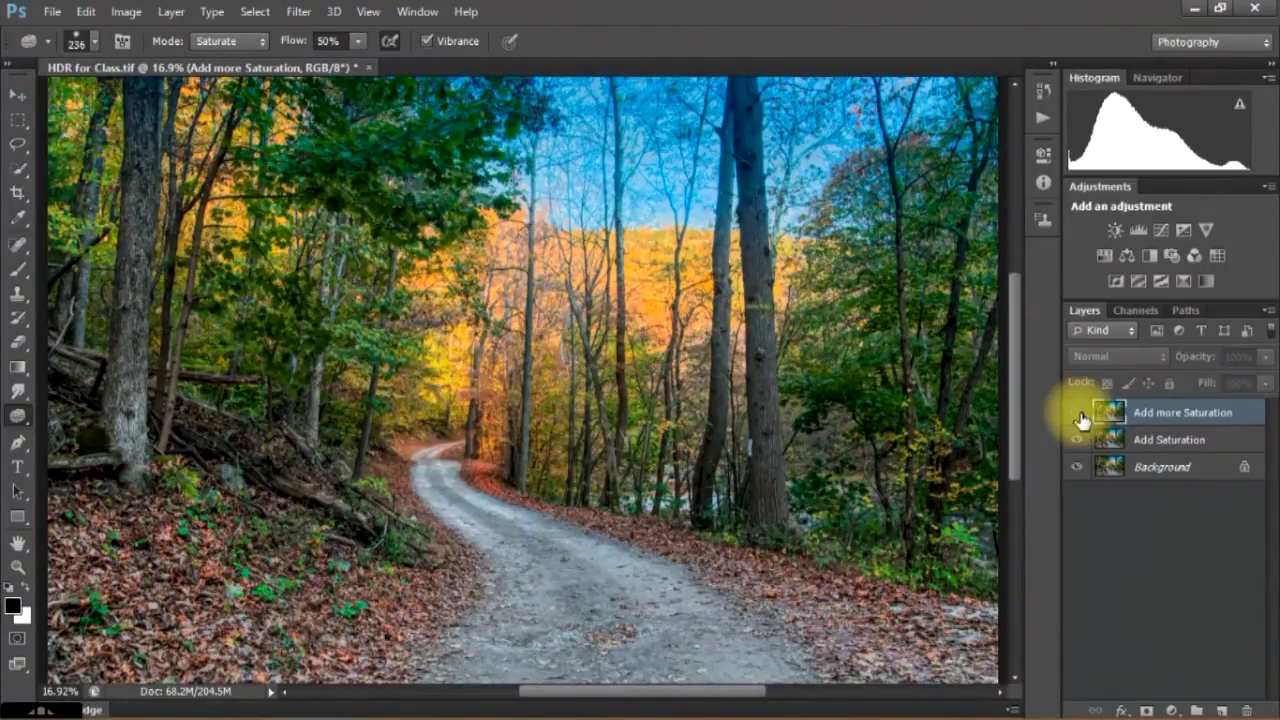
pyautogui.click(1078, 413)
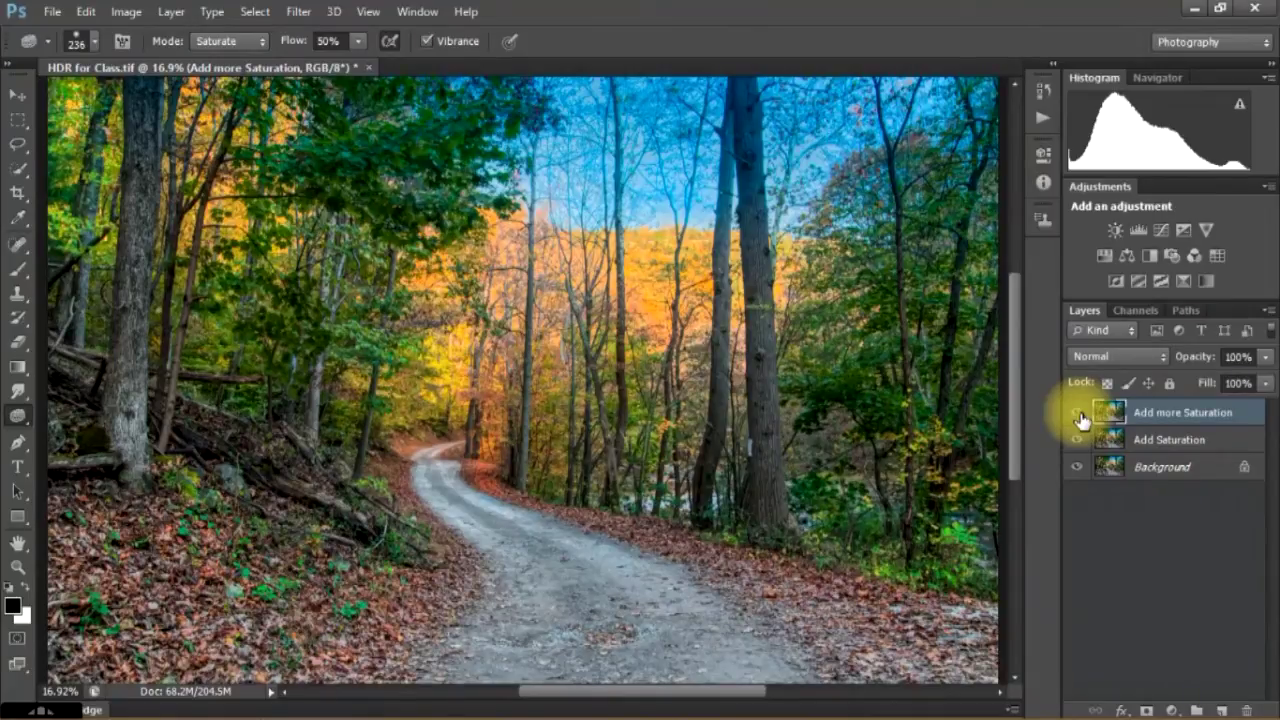
pyautogui.click(1078, 413)
pyautogui.click(1078, 413)
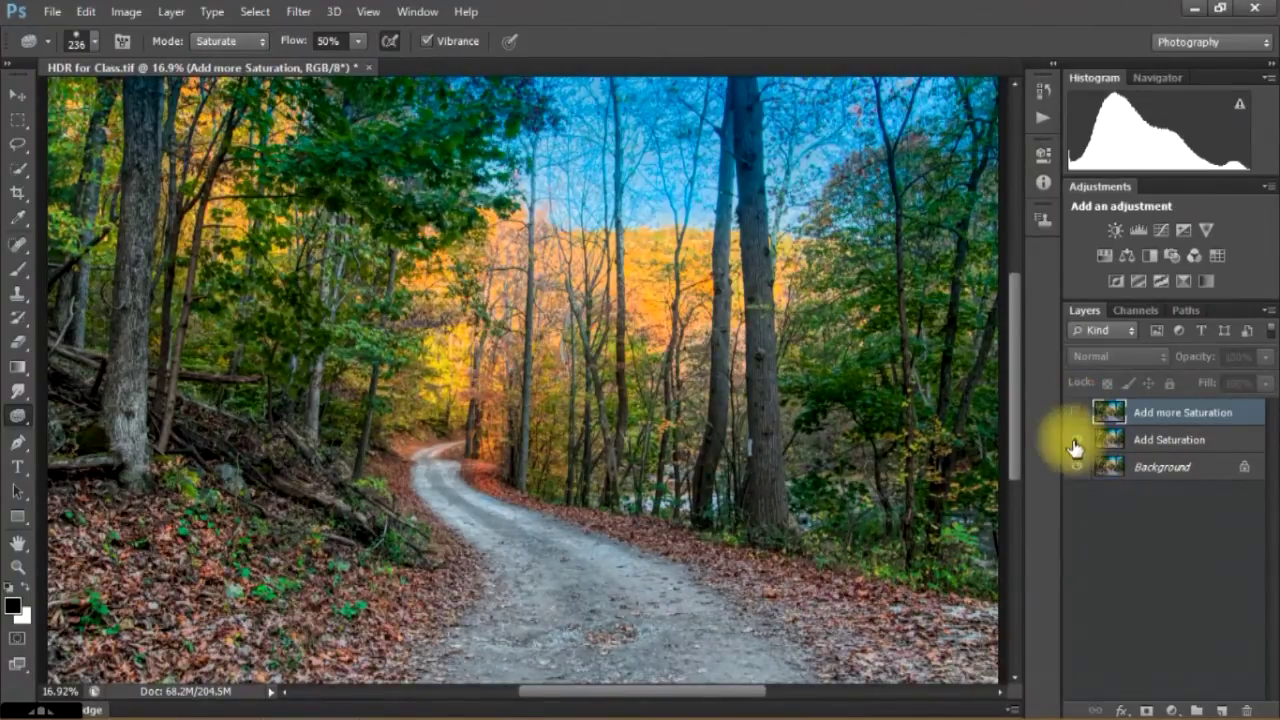
pyautogui.click(1076, 440)
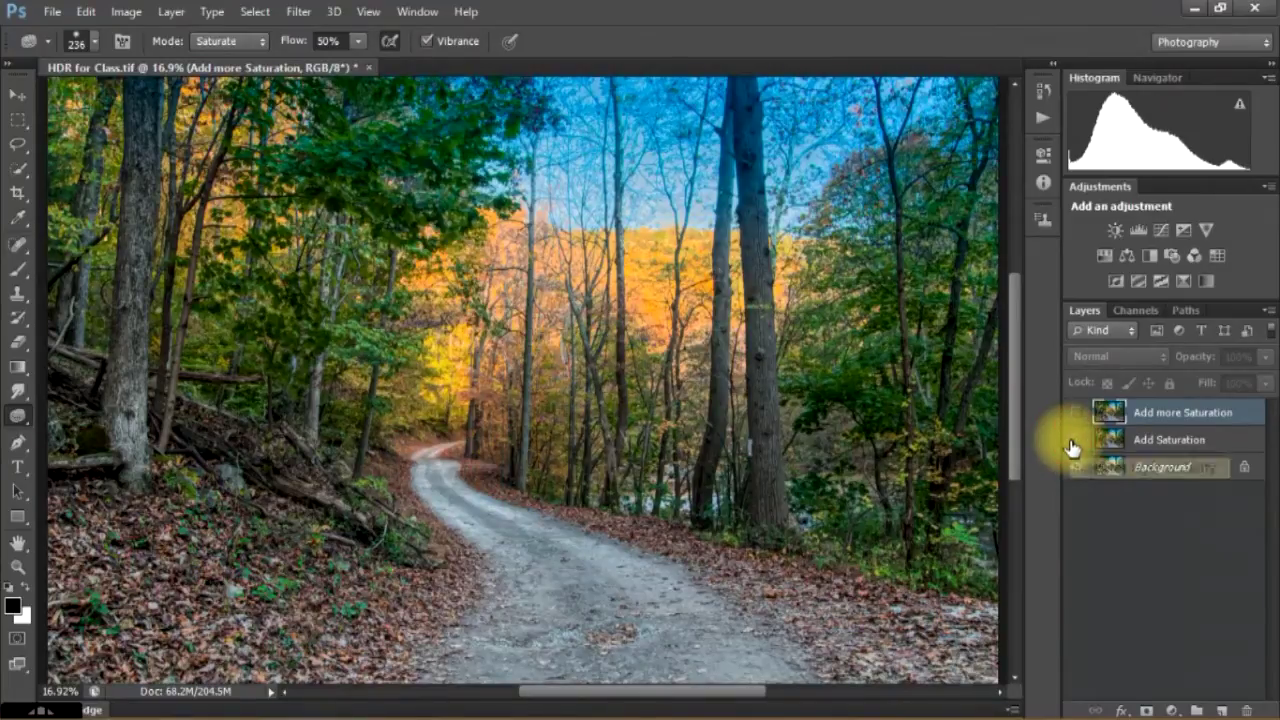
pyautogui.click(1072, 443)
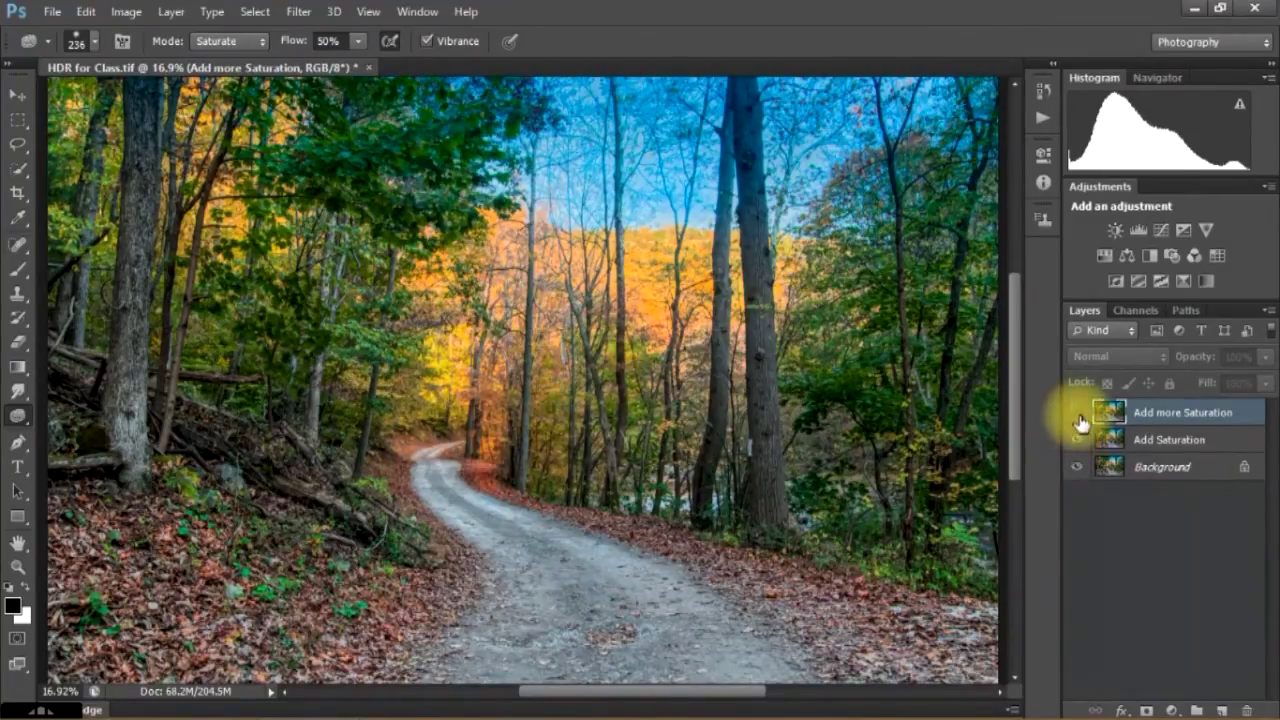
pyautogui.click(1078, 414)
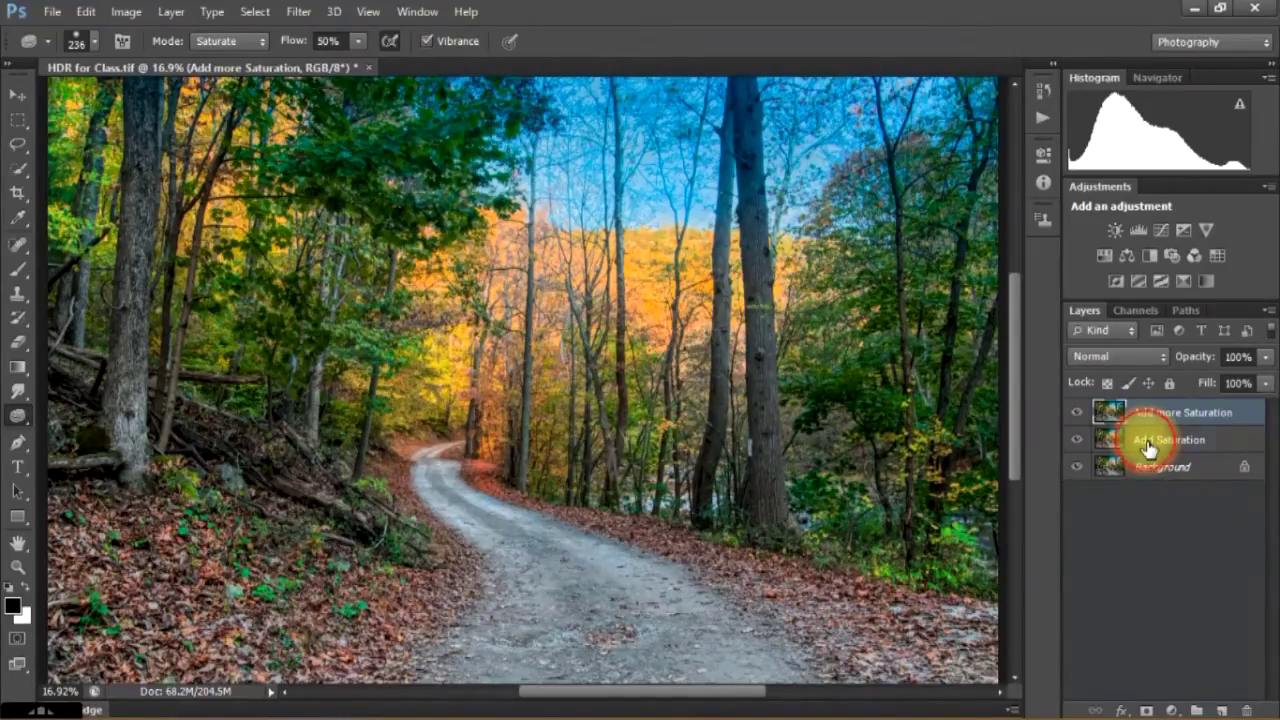
pyautogui.keyDown('ctrl'); pyautogui.click(1148, 440); pyautogui.keyUp('ctrl')
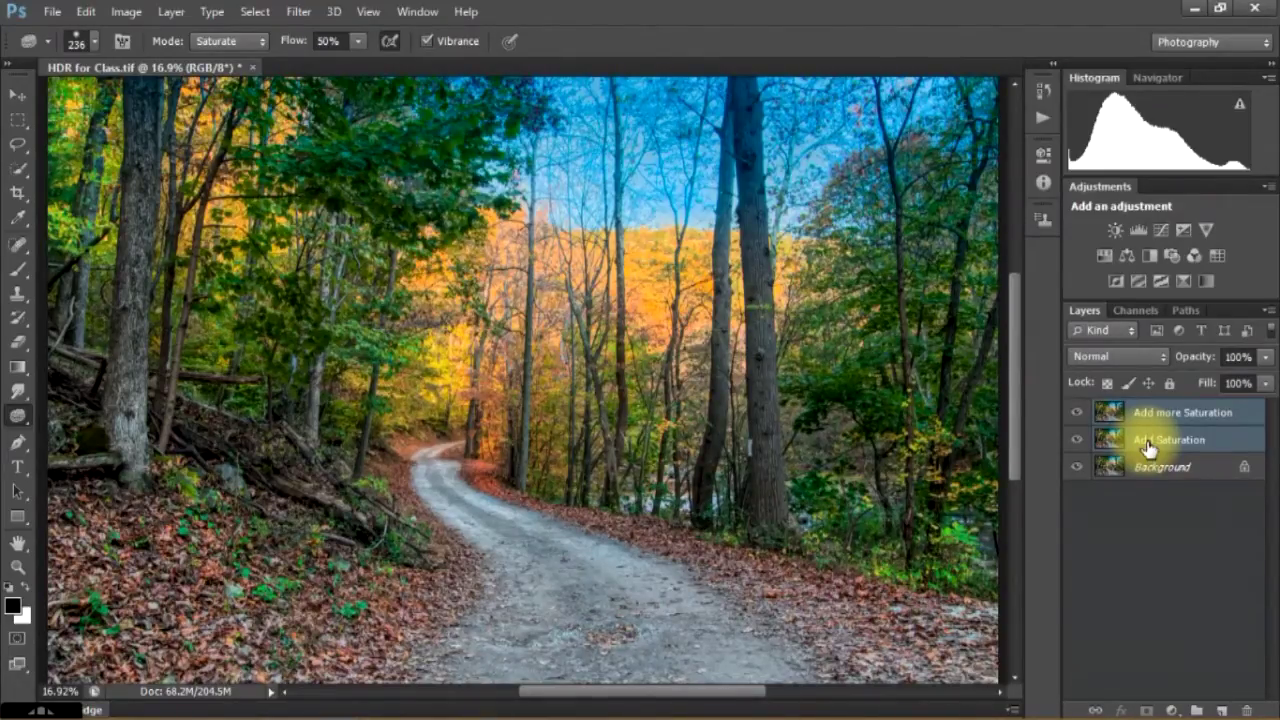
pyautogui.rightClick(1145, 440)
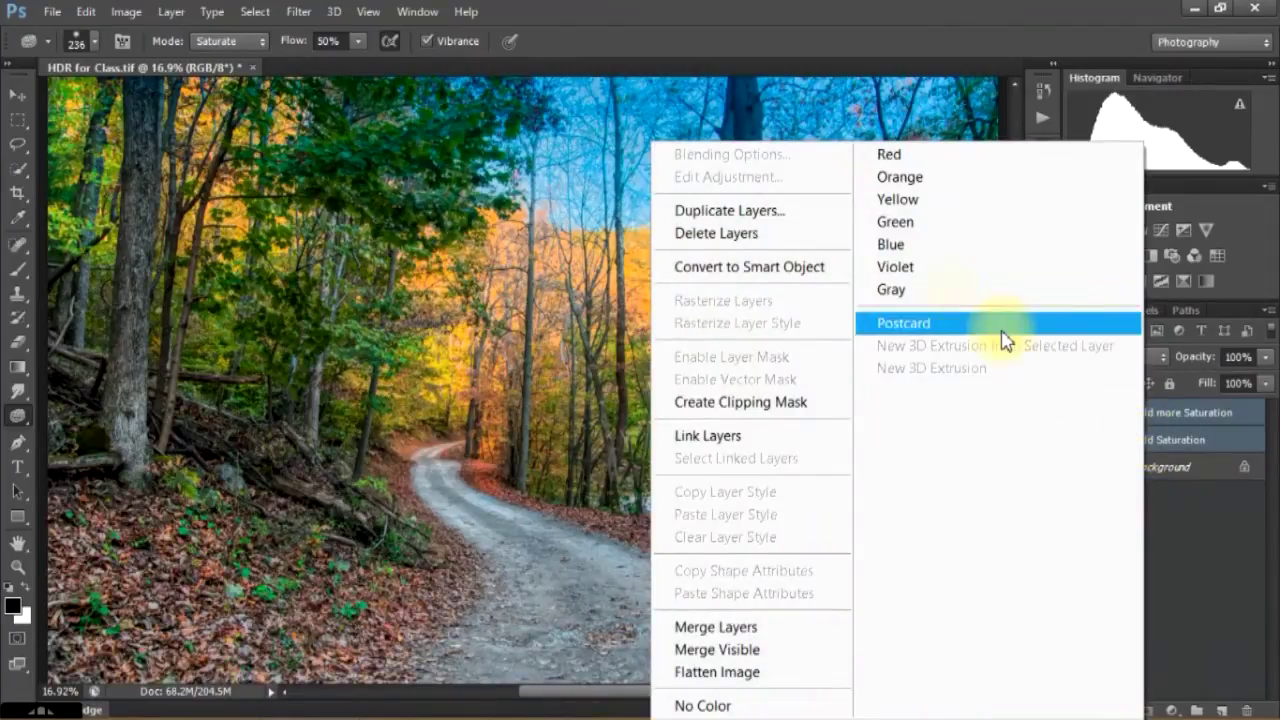
pyautogui.click(710, 630)
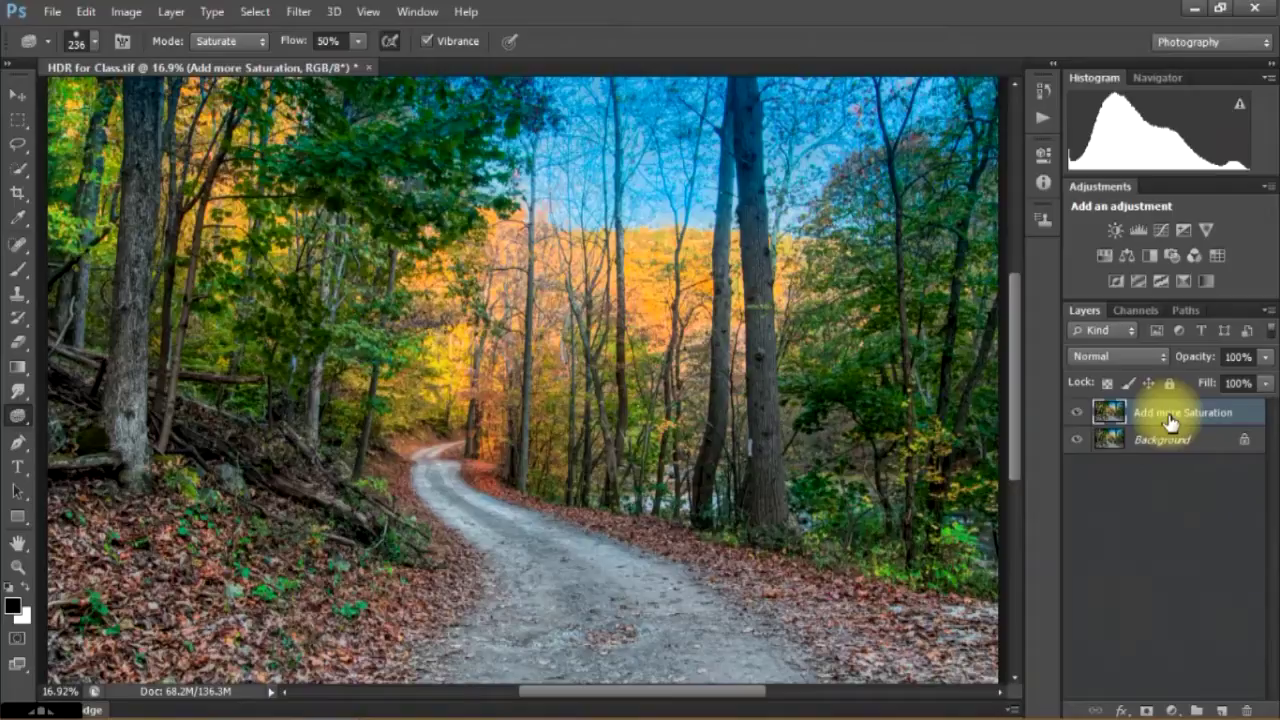
# Duplicate Add more Saturation and name the new top copy 'High Pass Fillter'.
pyautogui.rightClick(1170, 421)
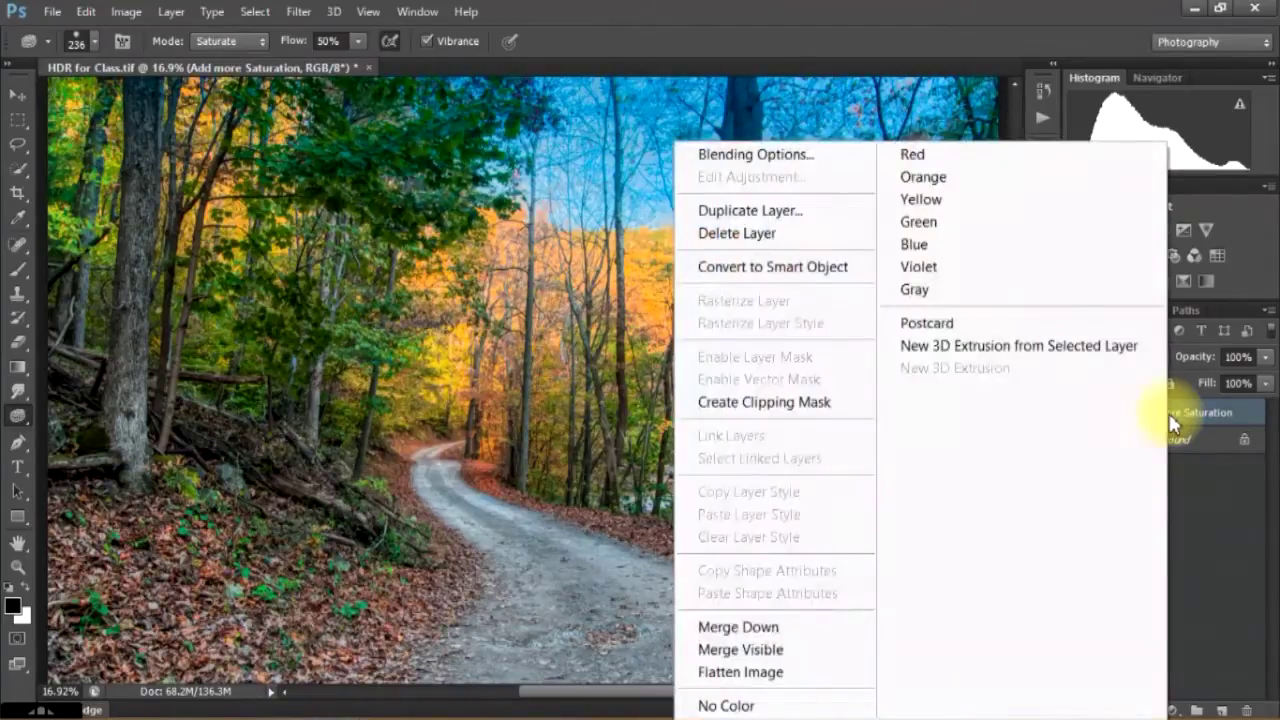
pyautogui.click(815, 212)
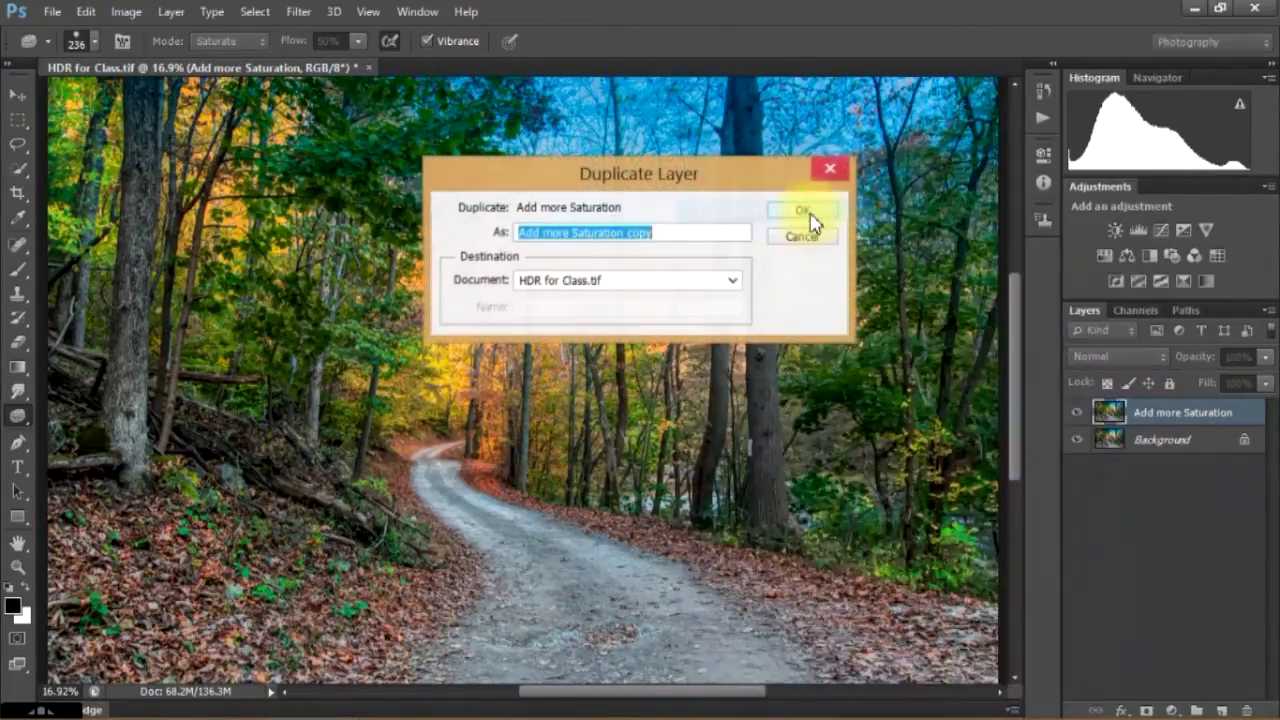
pyautogui.click(802, 211)
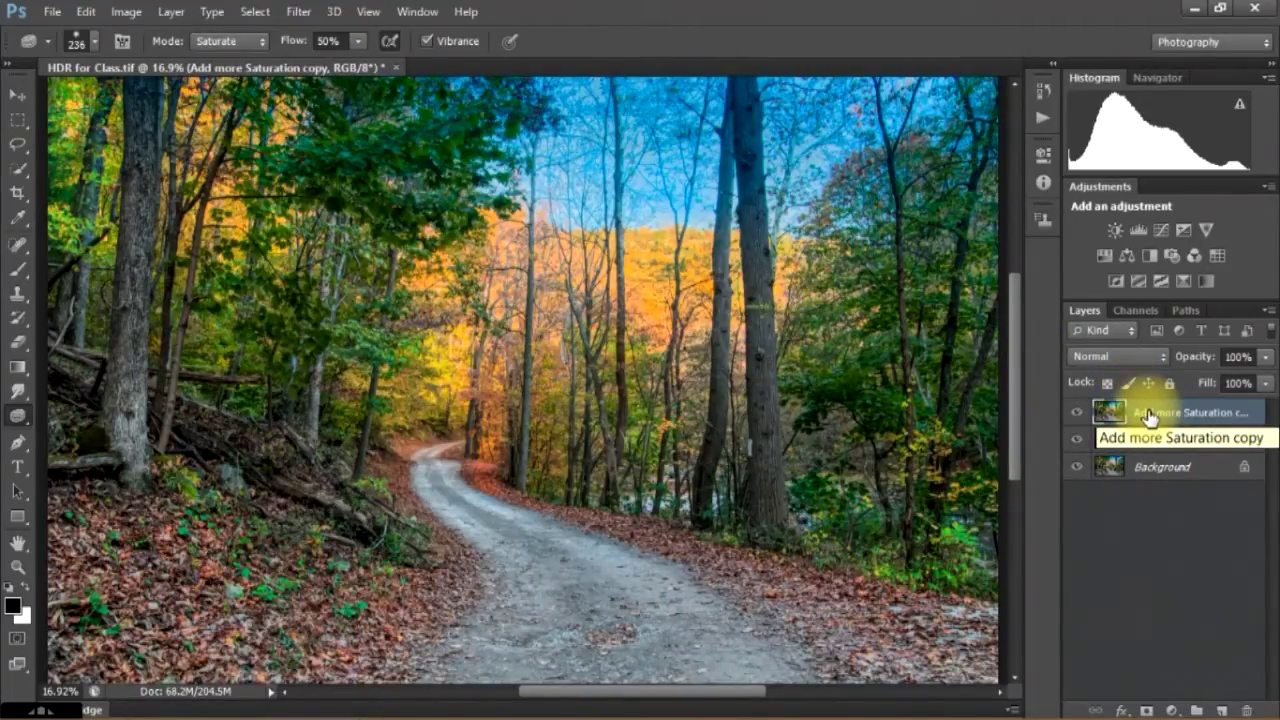
pyautogui.doubleClick(1147, 415)
pyautogui.write('High Pass Fil')
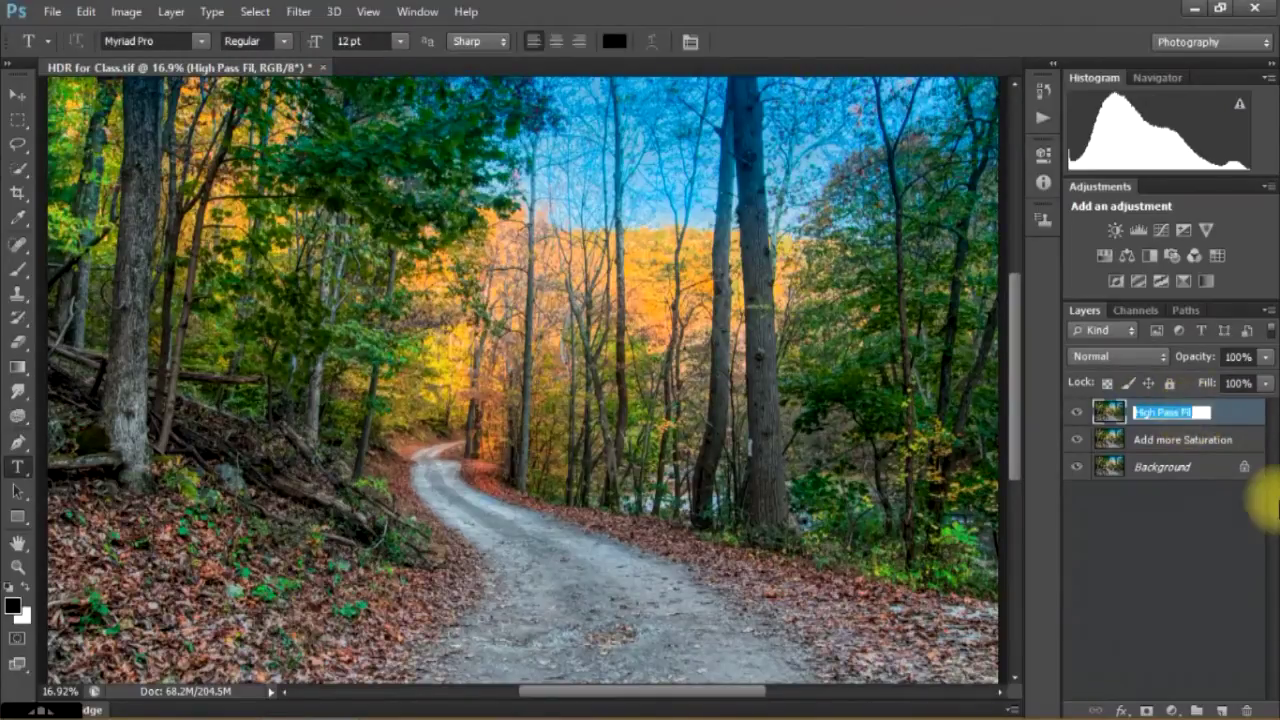
pyautogui.write('High')
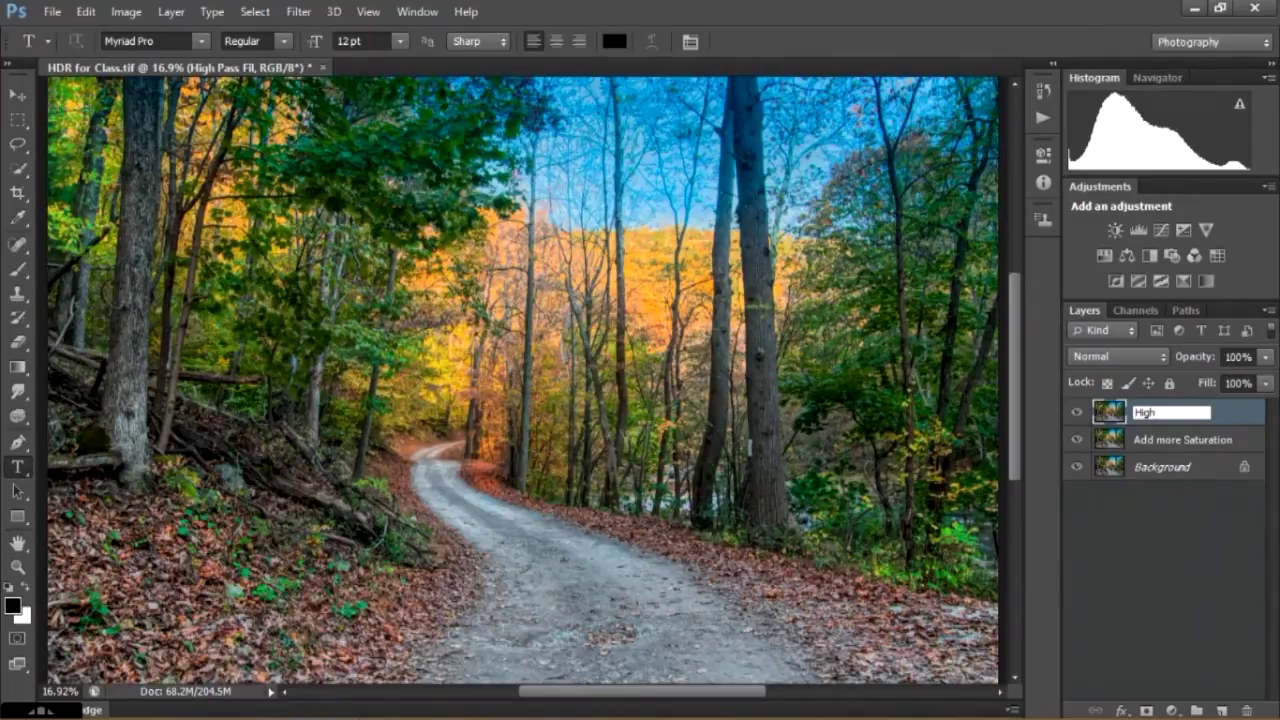
pyautogui.write(' Pass ')
pyautogui.write('Fillter')
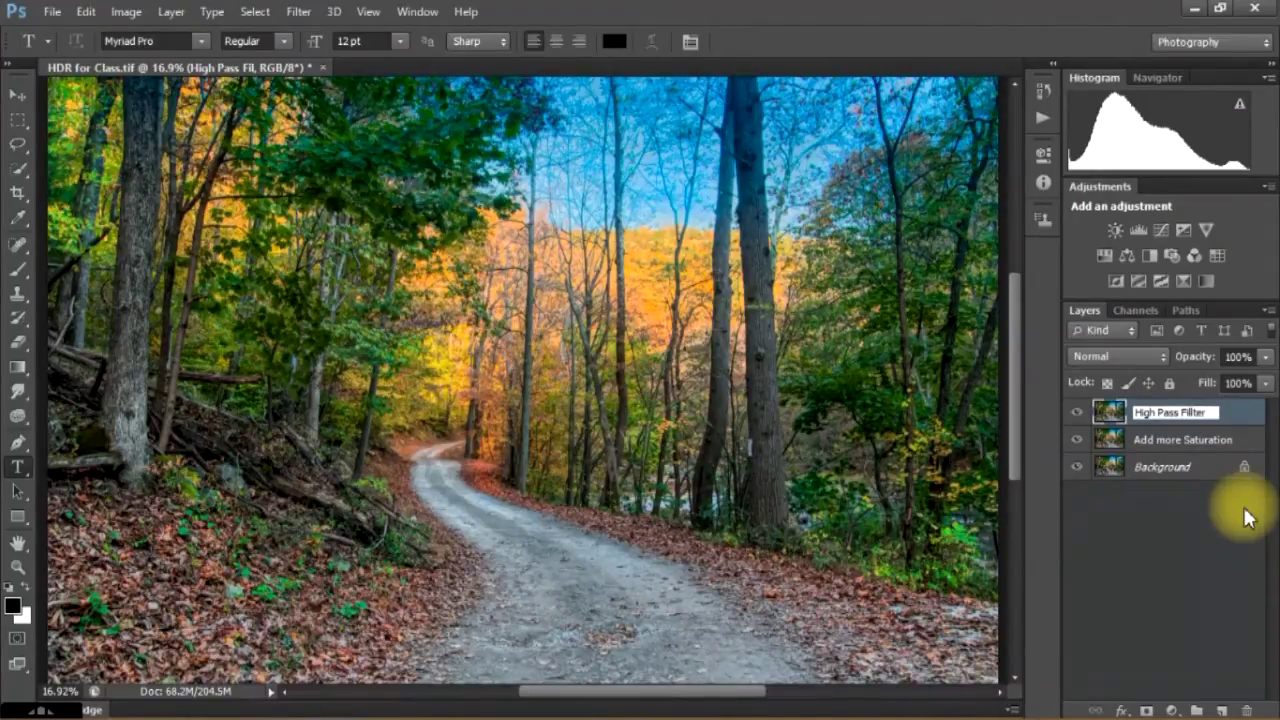
pyautogui.click(1222, 555)
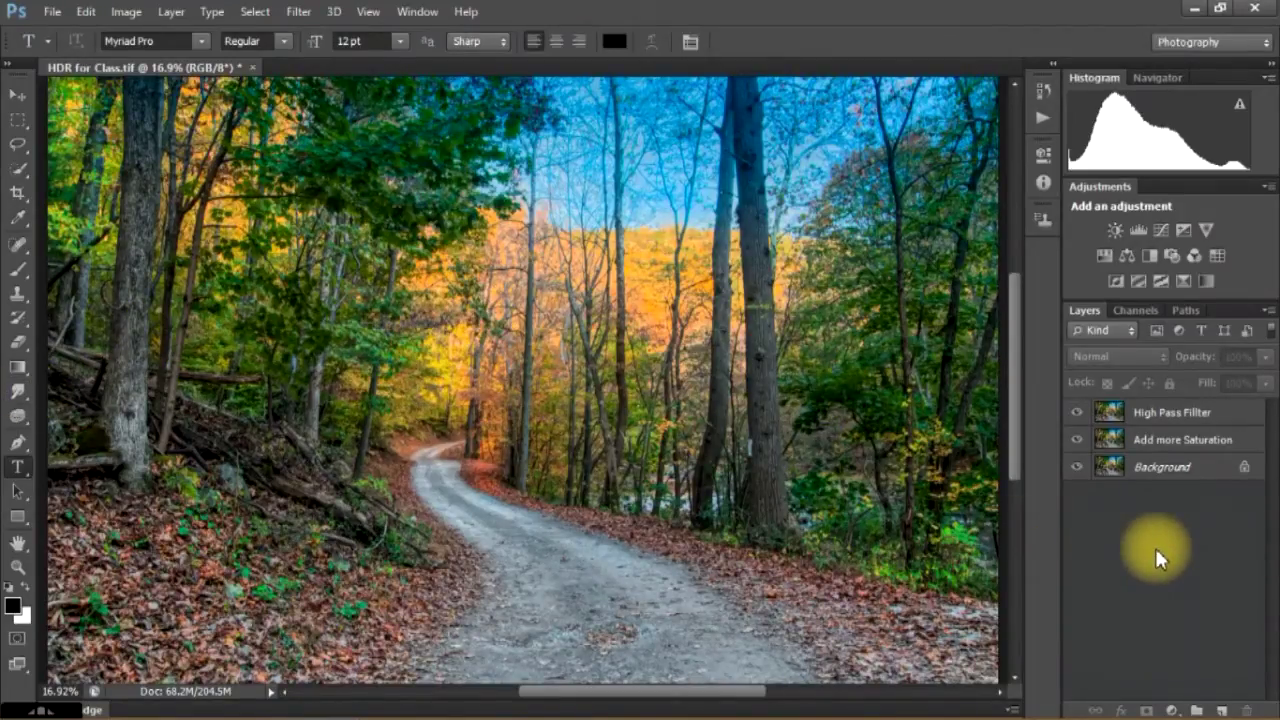
# Start Filter > Other > High Pass on High Pass Fillter, previewing radius values up to 1000.
pyautogui.click(1150, 414)
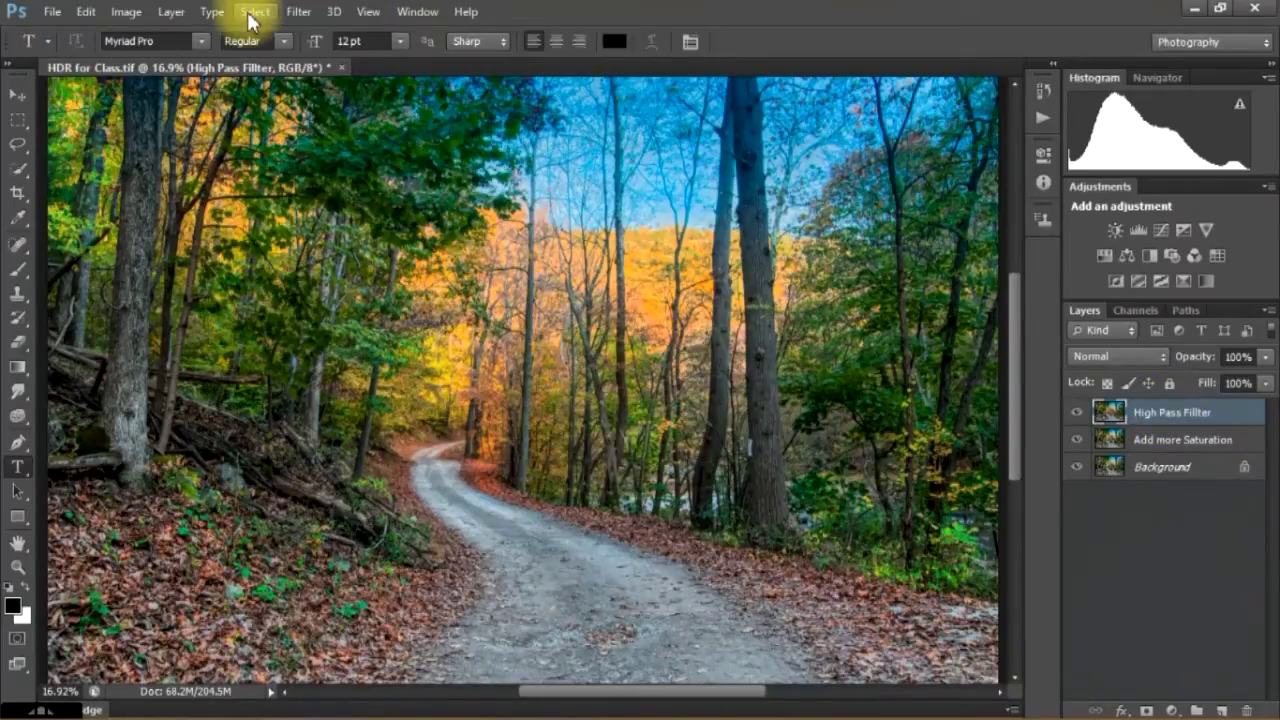
pyautogui.click(298, 11)
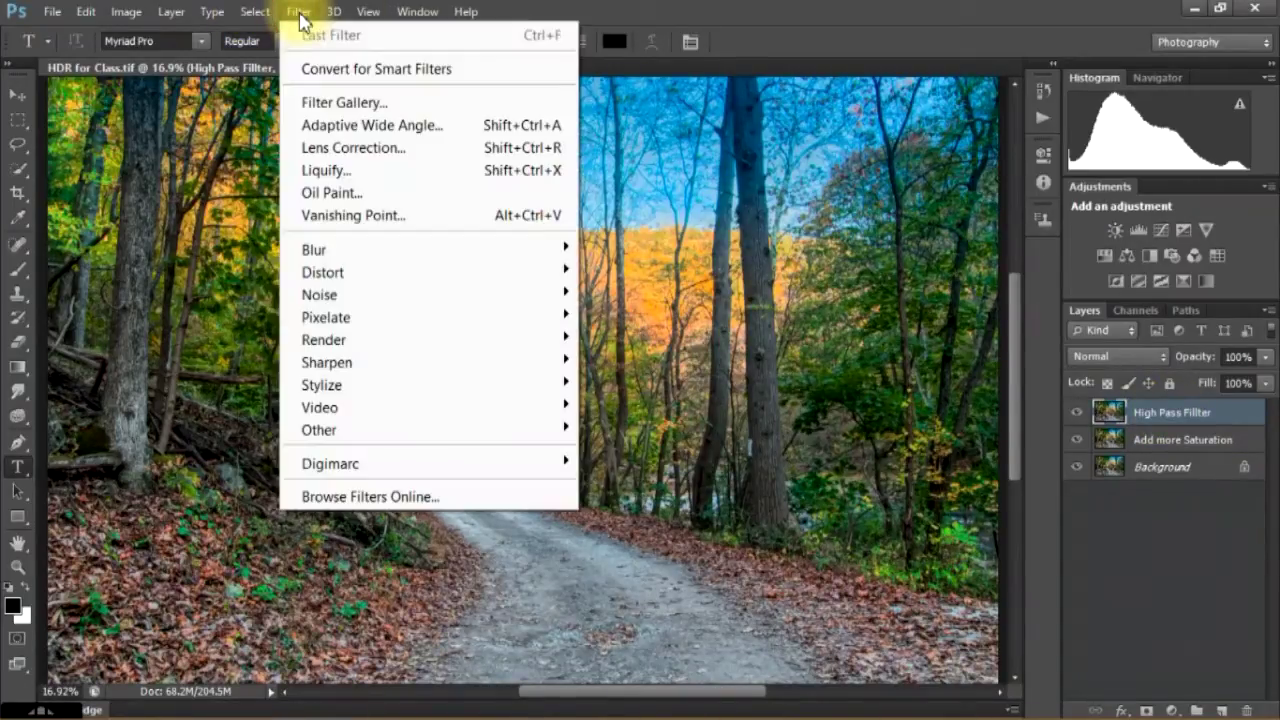
pyautogui.moveTo(330, 430)
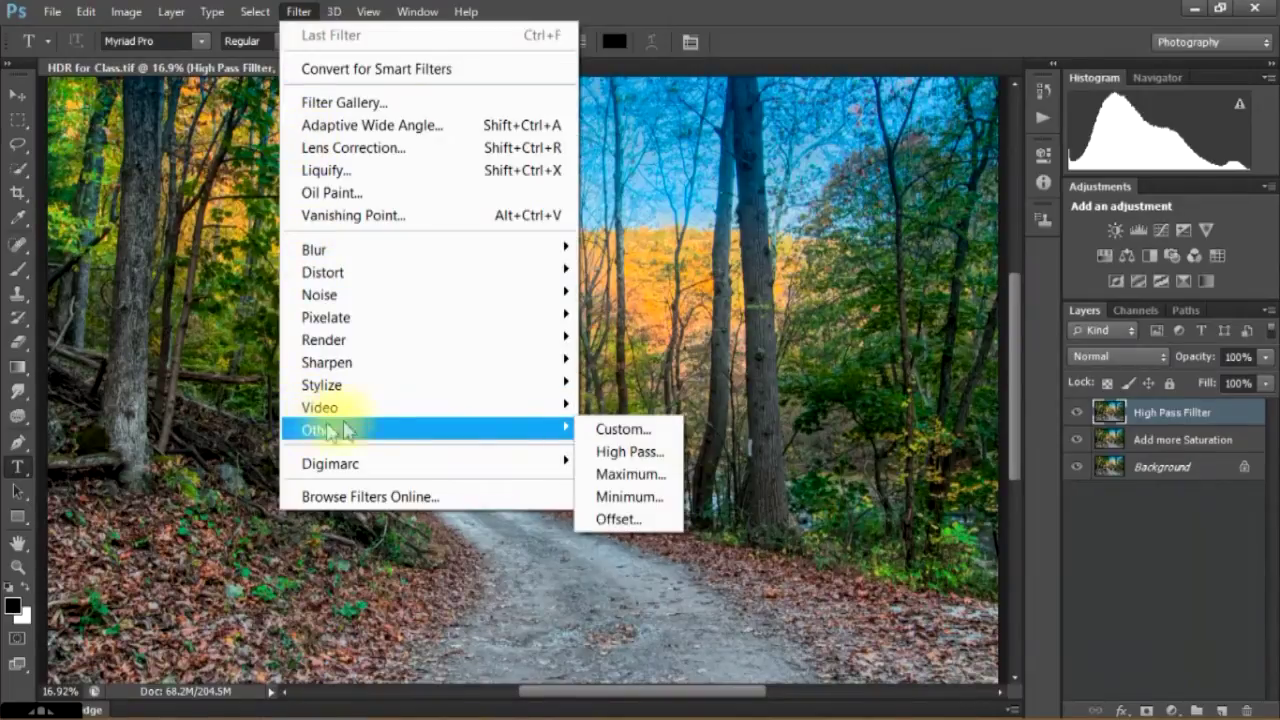
pyautogui.click(620, 451)
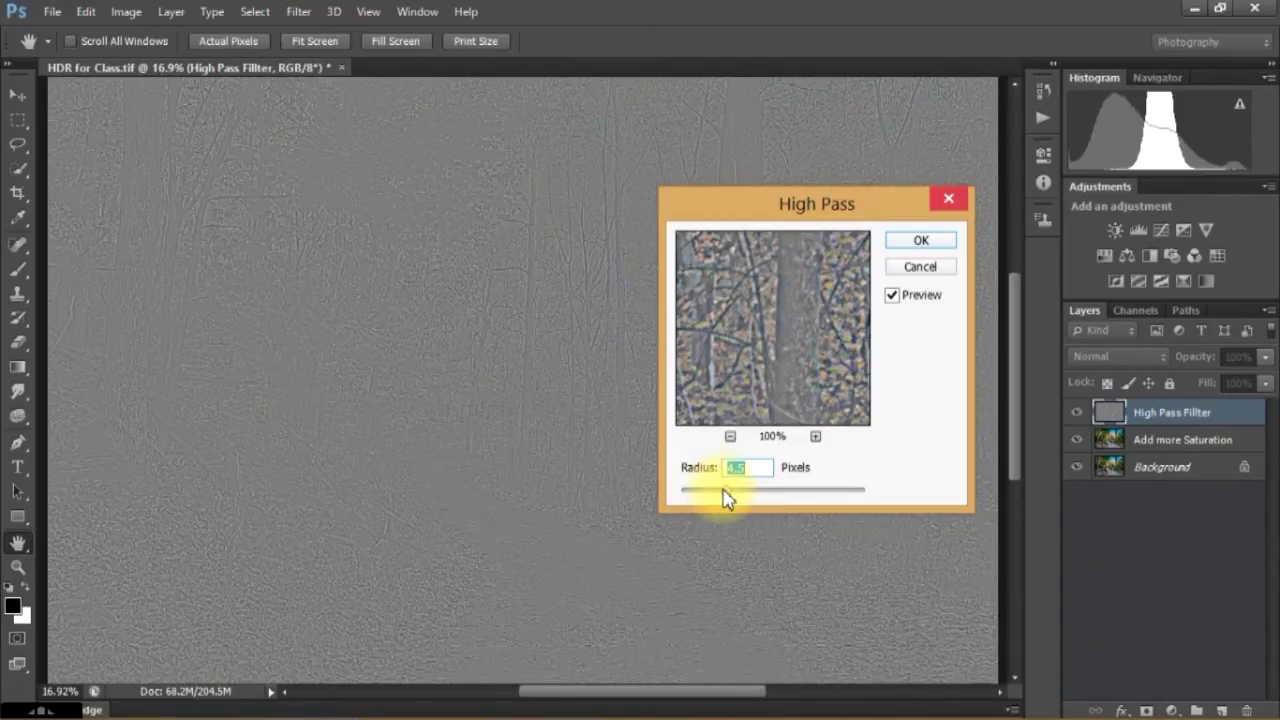
pyautogui.moveTo(751, 500); pyautogui.dragTo(790, 494)
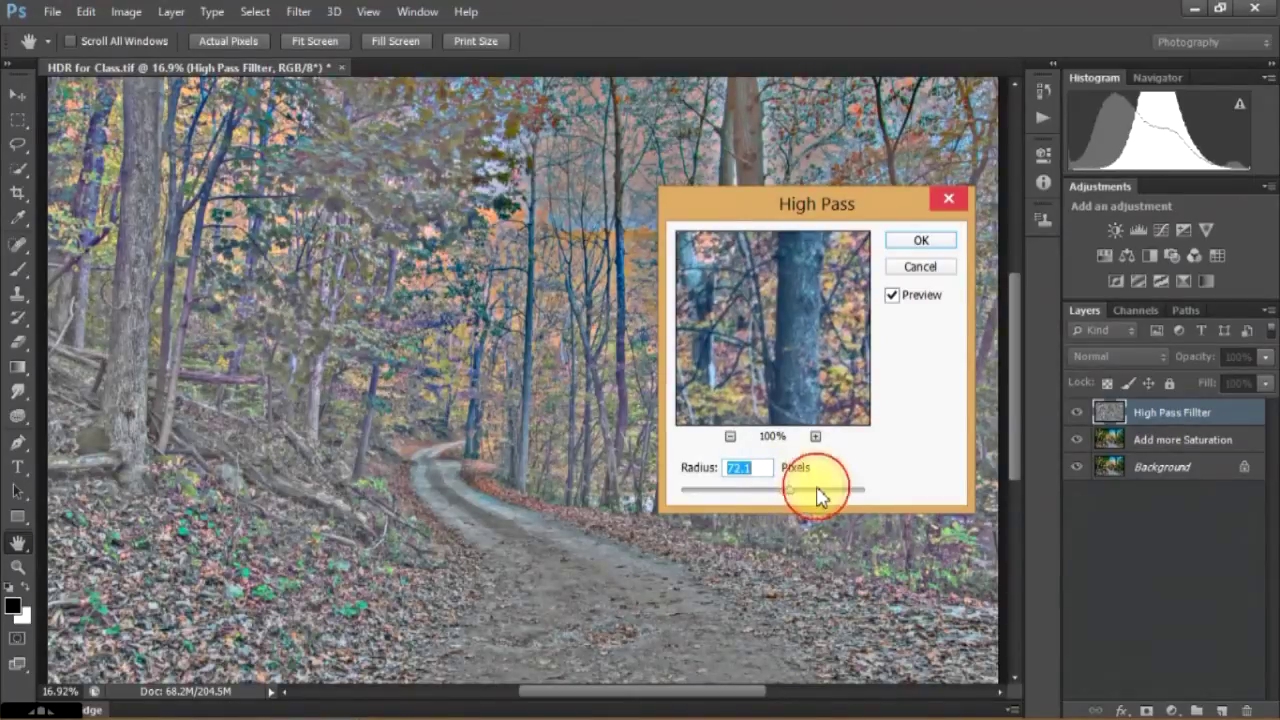
pyautogui.moveTo(818, 492); pyautogui.dragTo(860, 495)
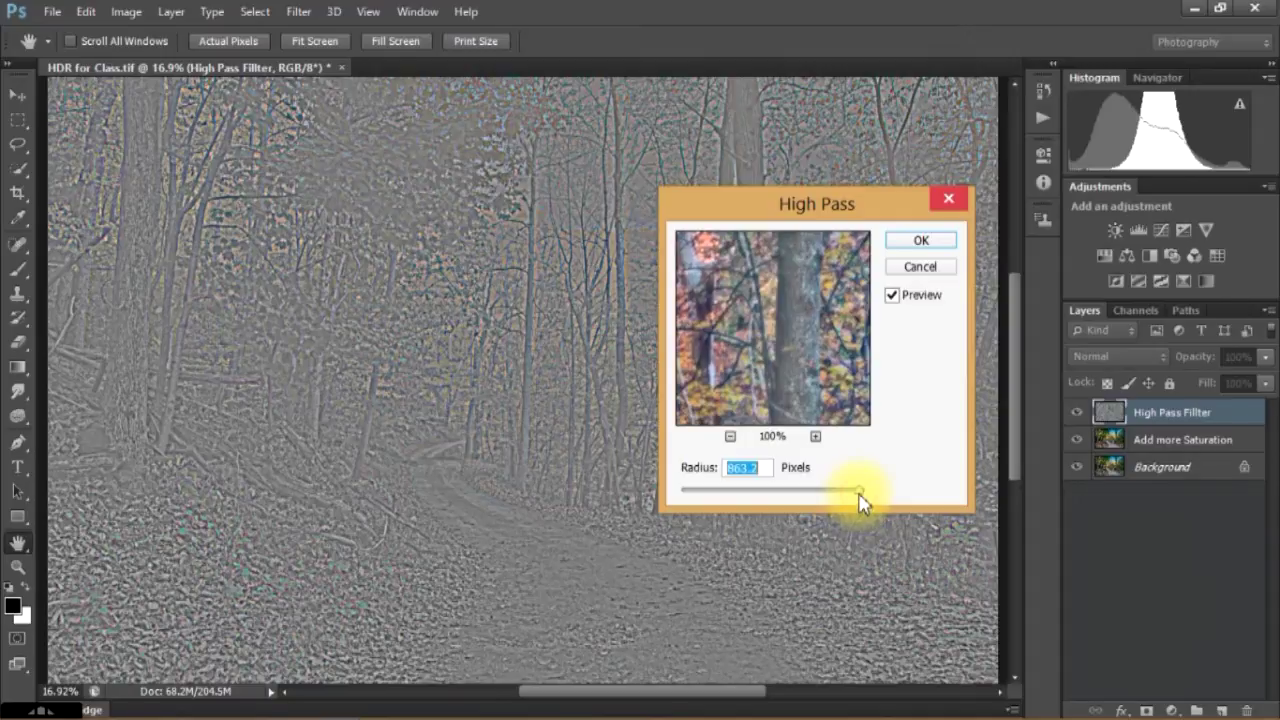
pyautogui.moveTo(860, 497); pyautogui.dragTo(865, 497)
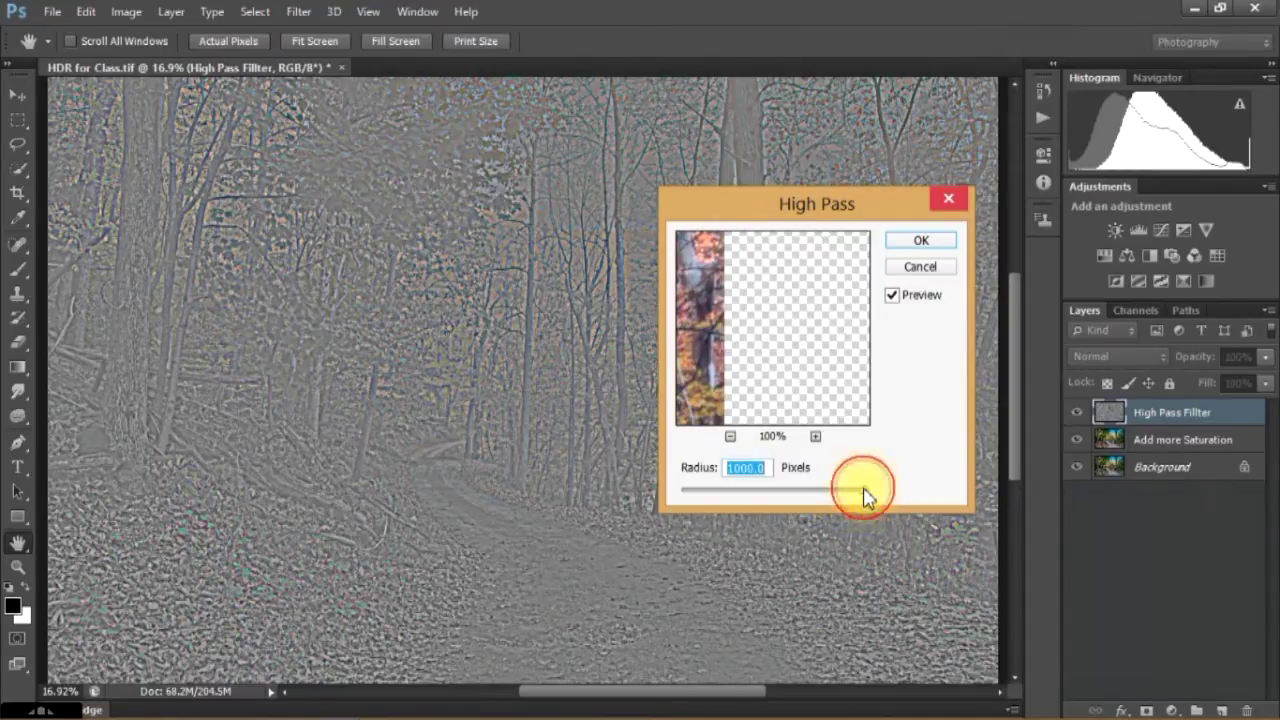
pyautogui.scroll(-5, 762, 467)
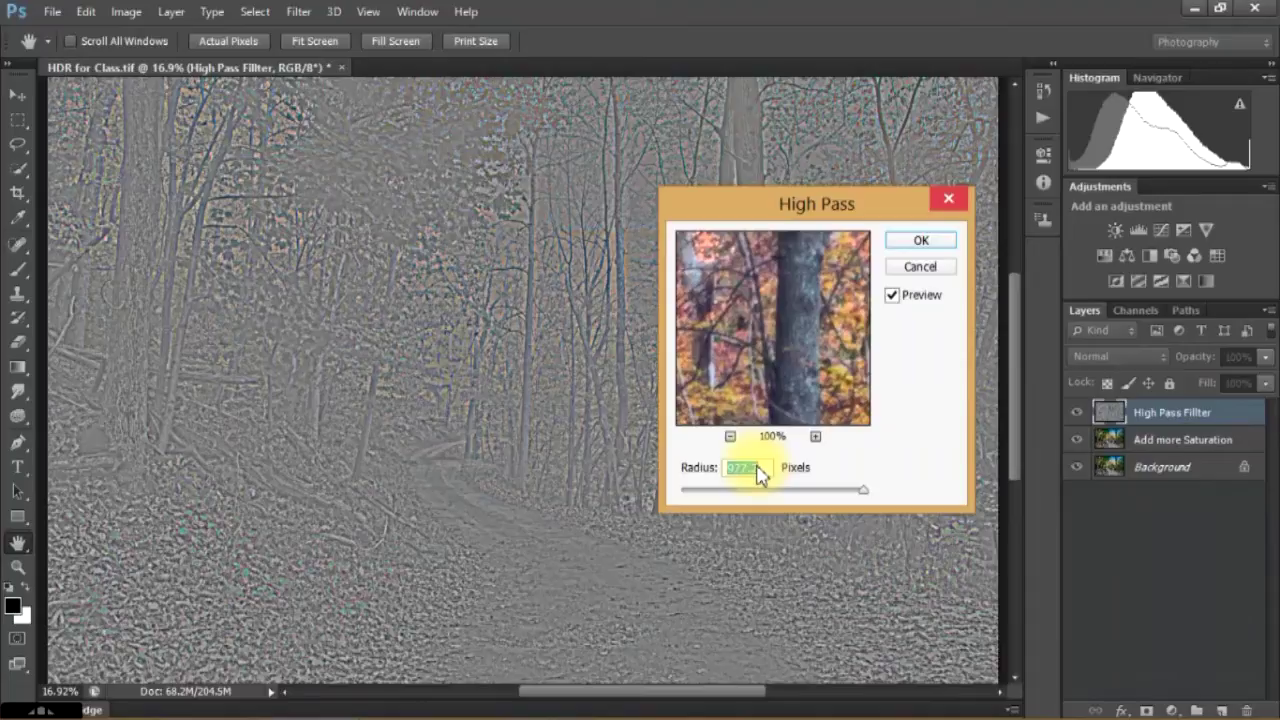
# Apply High Pass at a 4-pixel radius and blend the layer in Overlay mode.
pyautogui.write('4.')
pyautogui.press('Return')
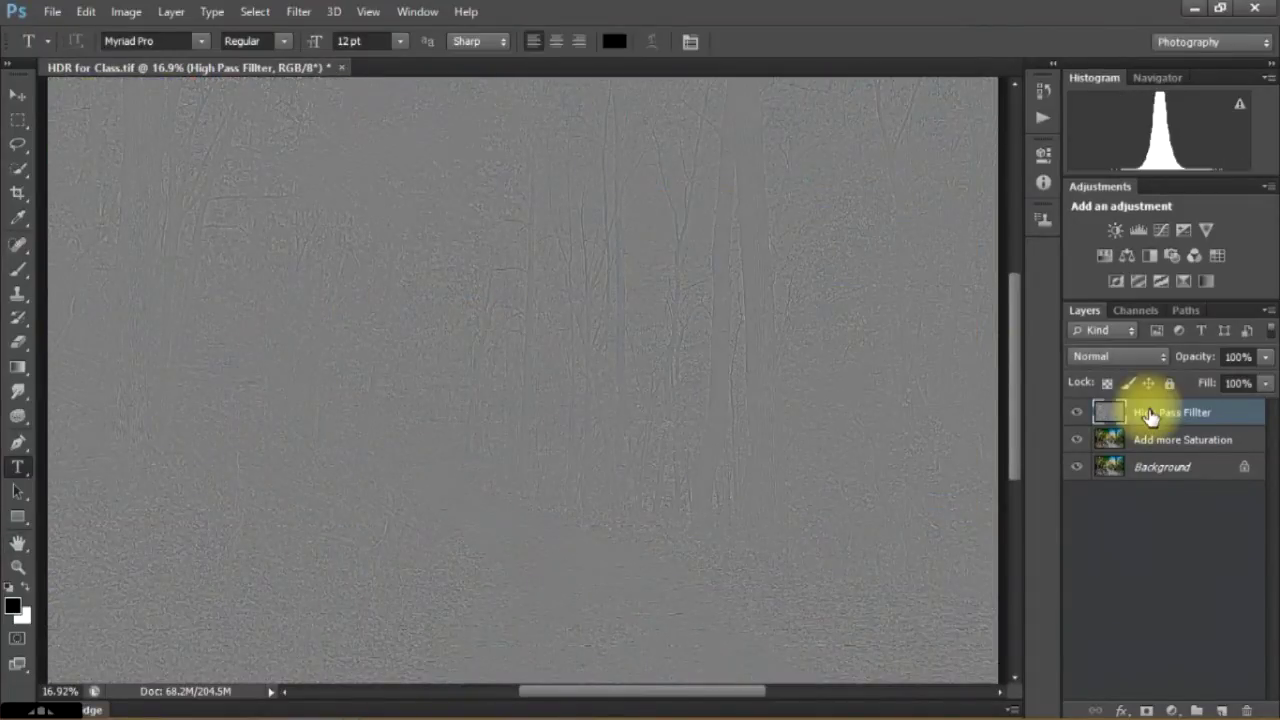
pyautogui.click(1148, 363)
pyautogui.click(1130, 290)
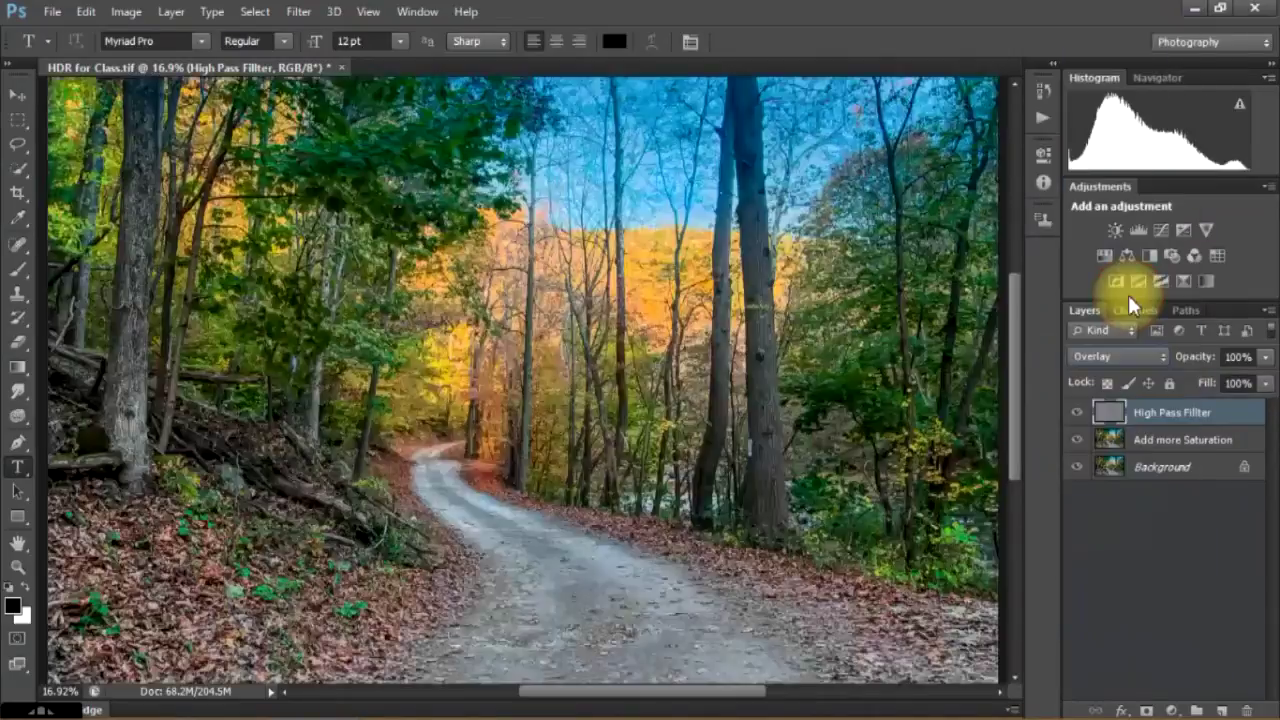
# Compare Soft Light against Overlay, keep Overlay, and toggle the layer's visibility to check sharpening.
pyautogui.click(1103, 360)
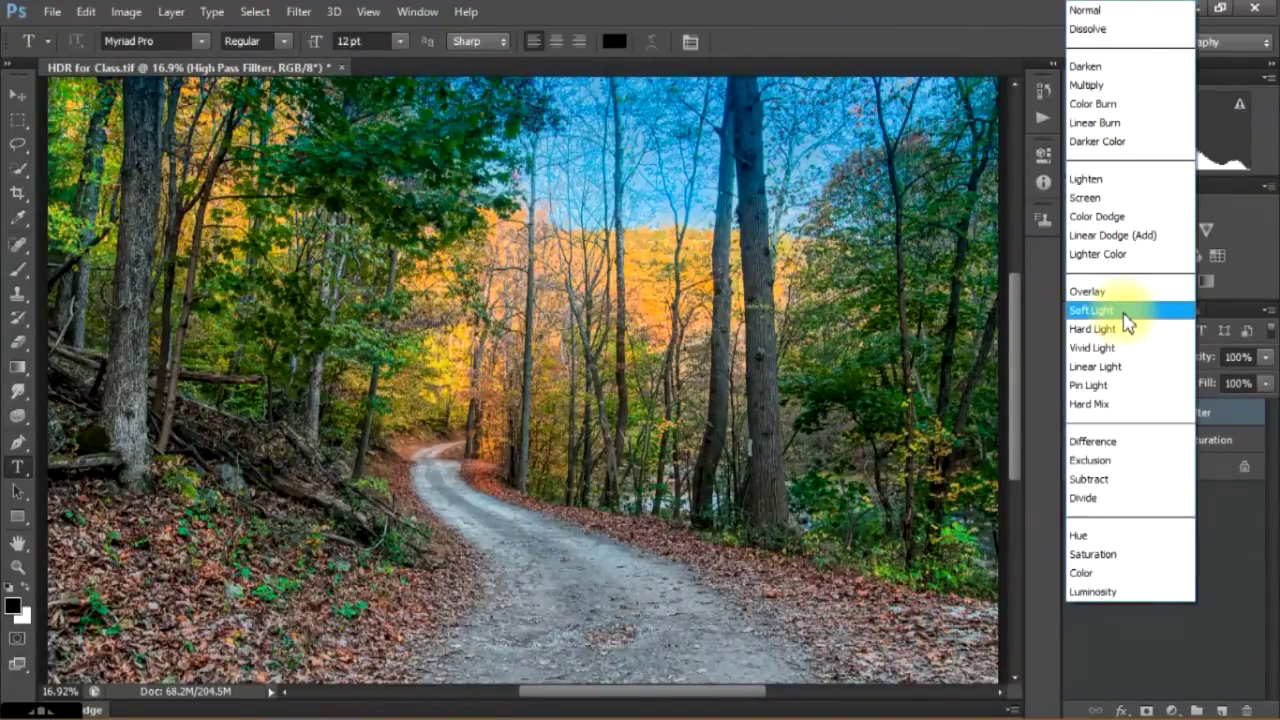
pyautogui.click(1127, 321)
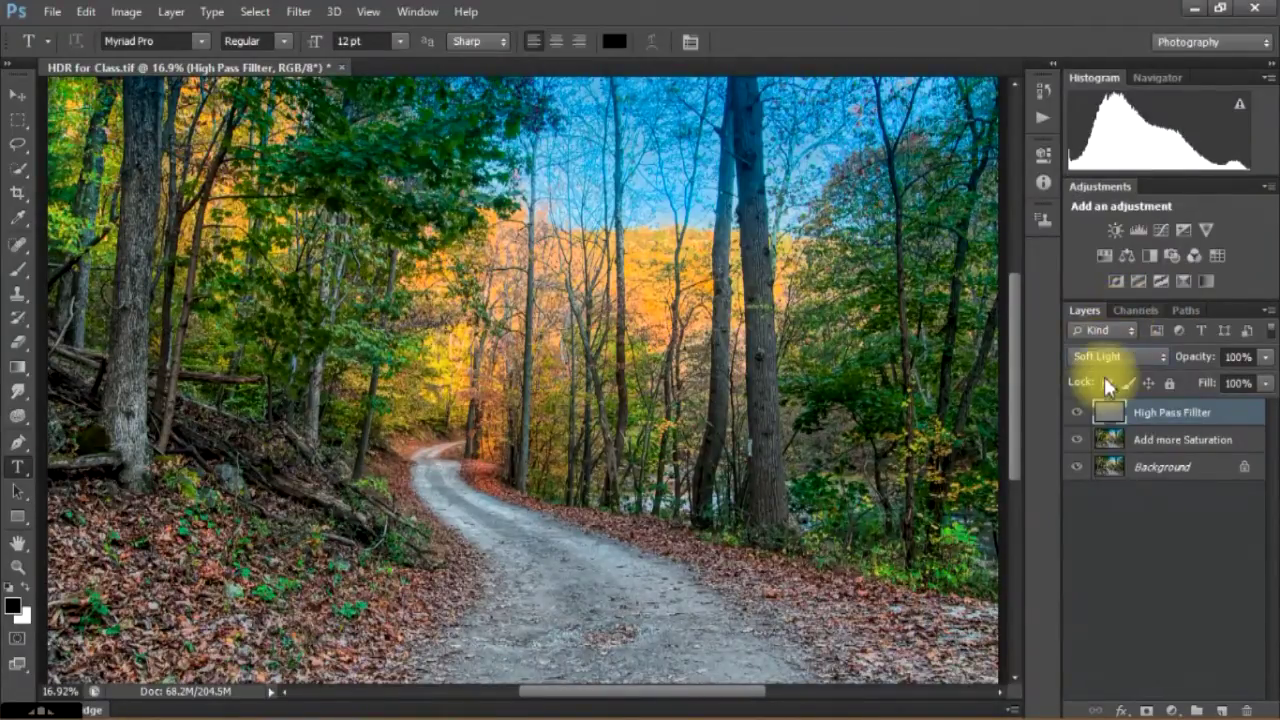
pyautogui.click(1115, 352)
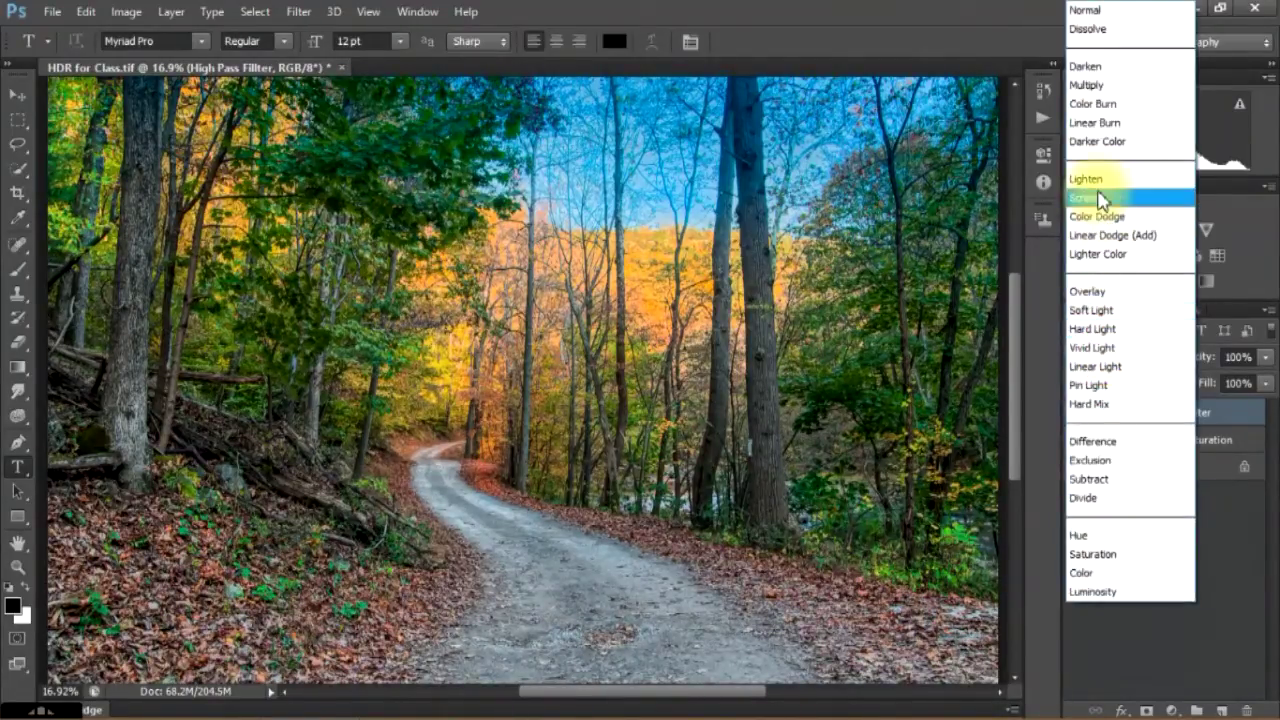
pyautogui.click(1088, 292)
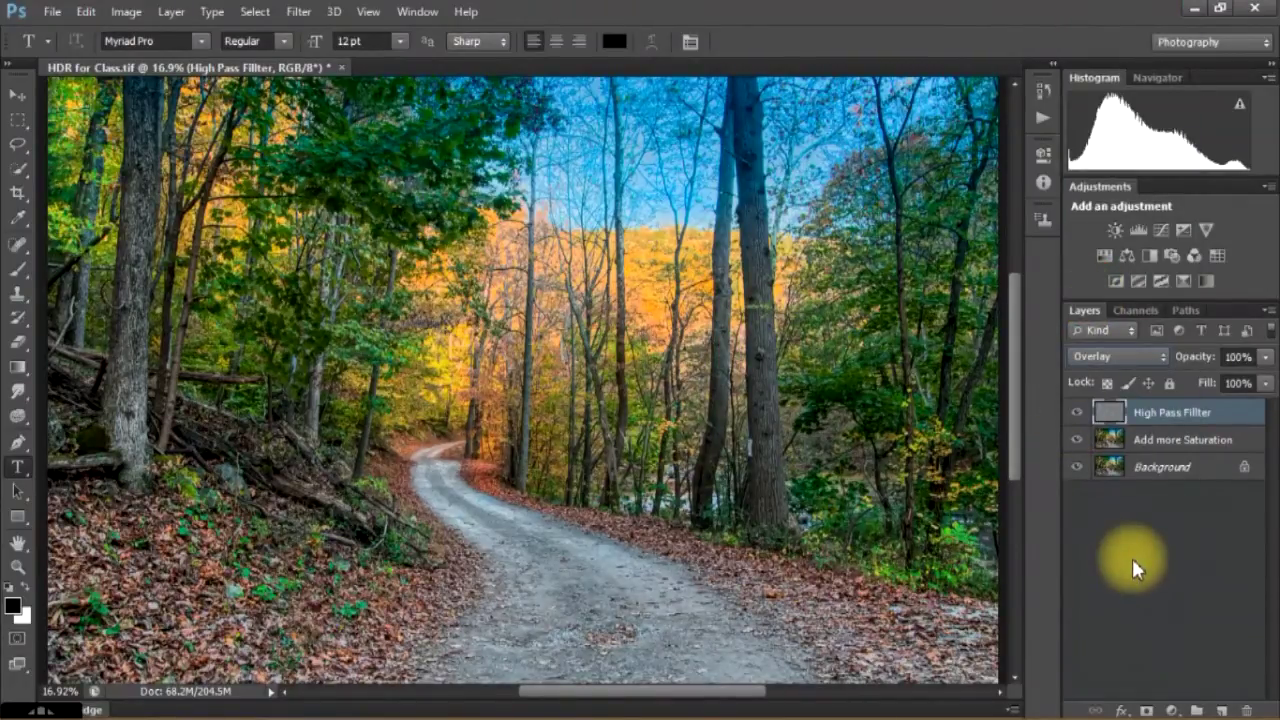
pyautogui.click(1078, 414)
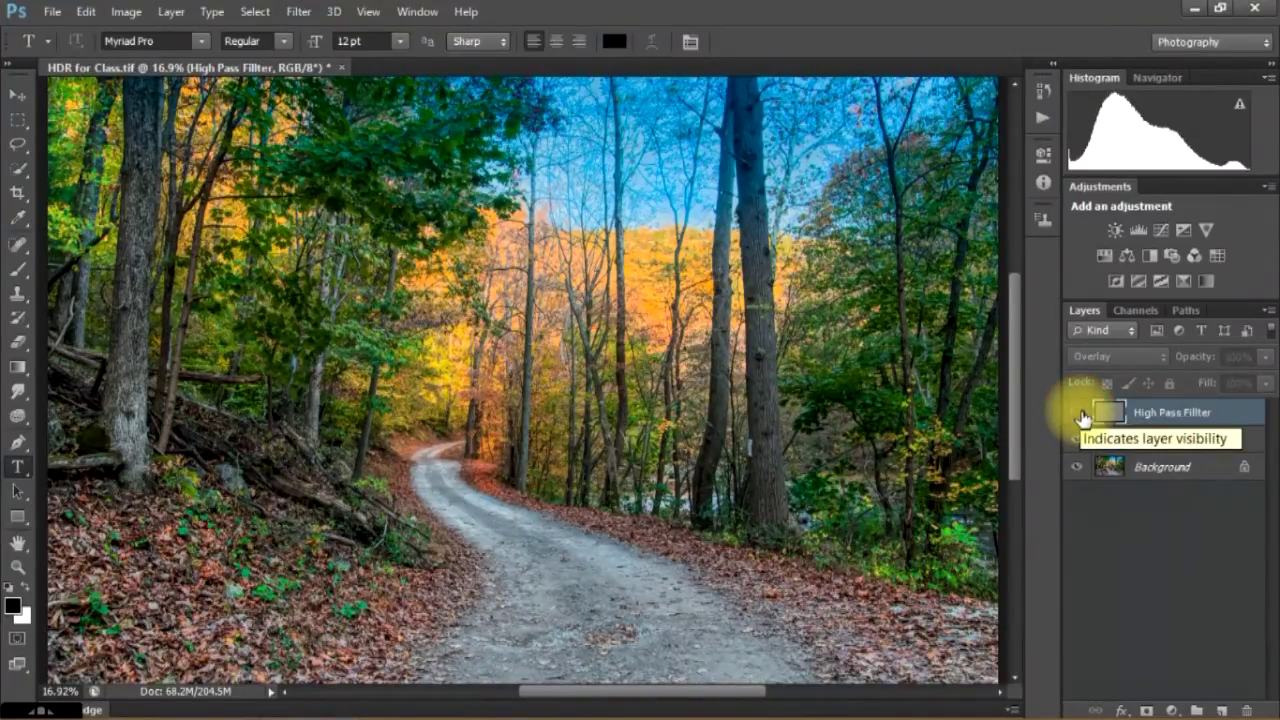
pyautogui.click(1080, 414)
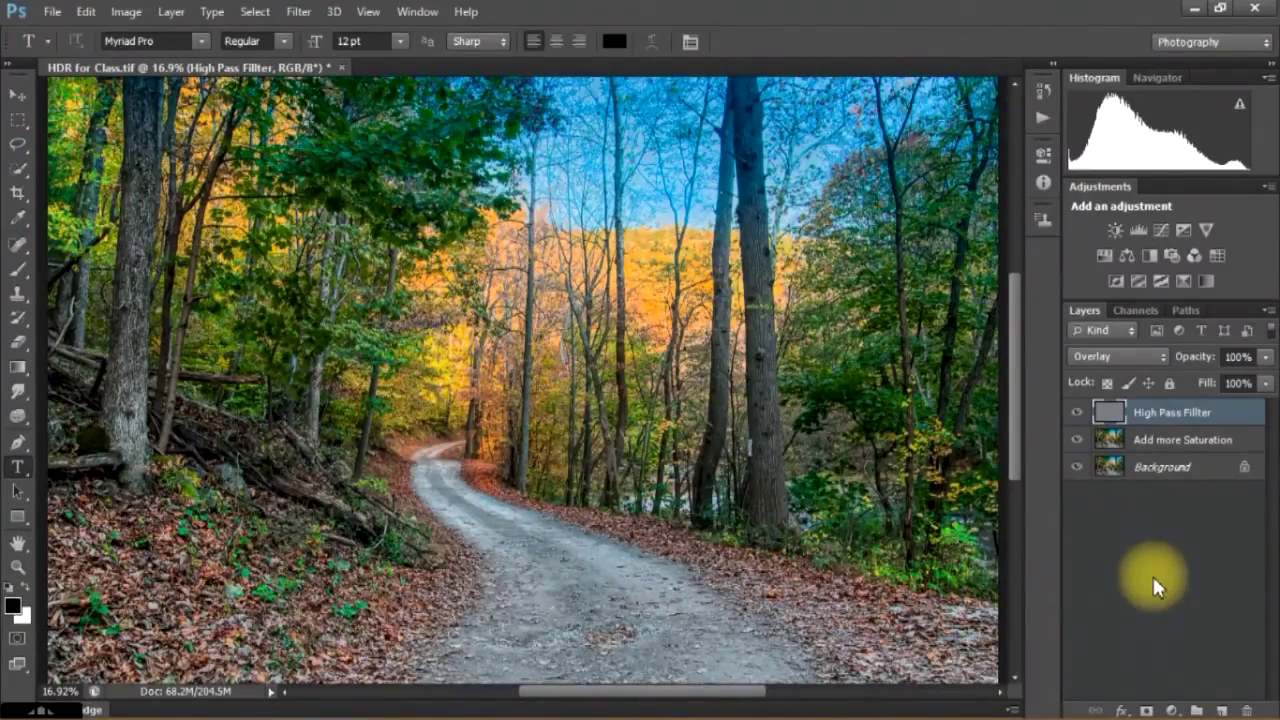
# Duplicate Add more Saturation as a new layer named 'Blending Mode'.
pyautogui.rightClick(1166, 442)
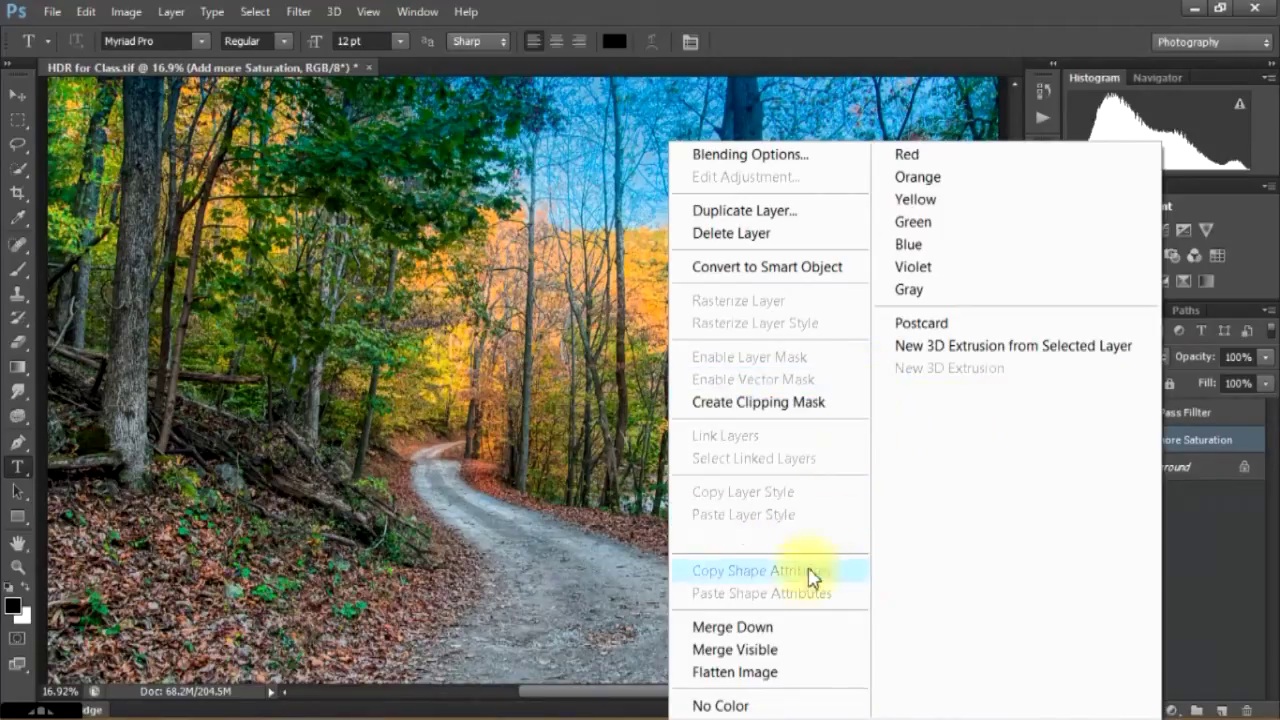
pyautogui.click(781, 210)
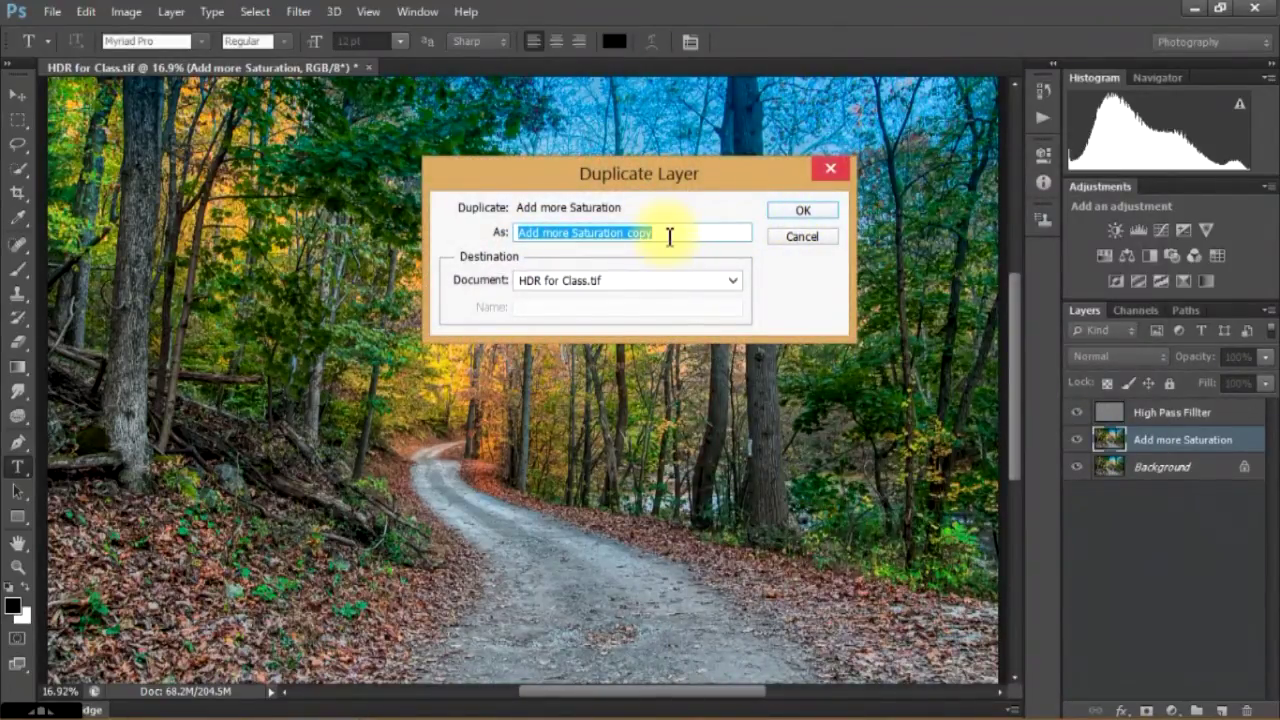
pyautogui.write('Blending Mode')
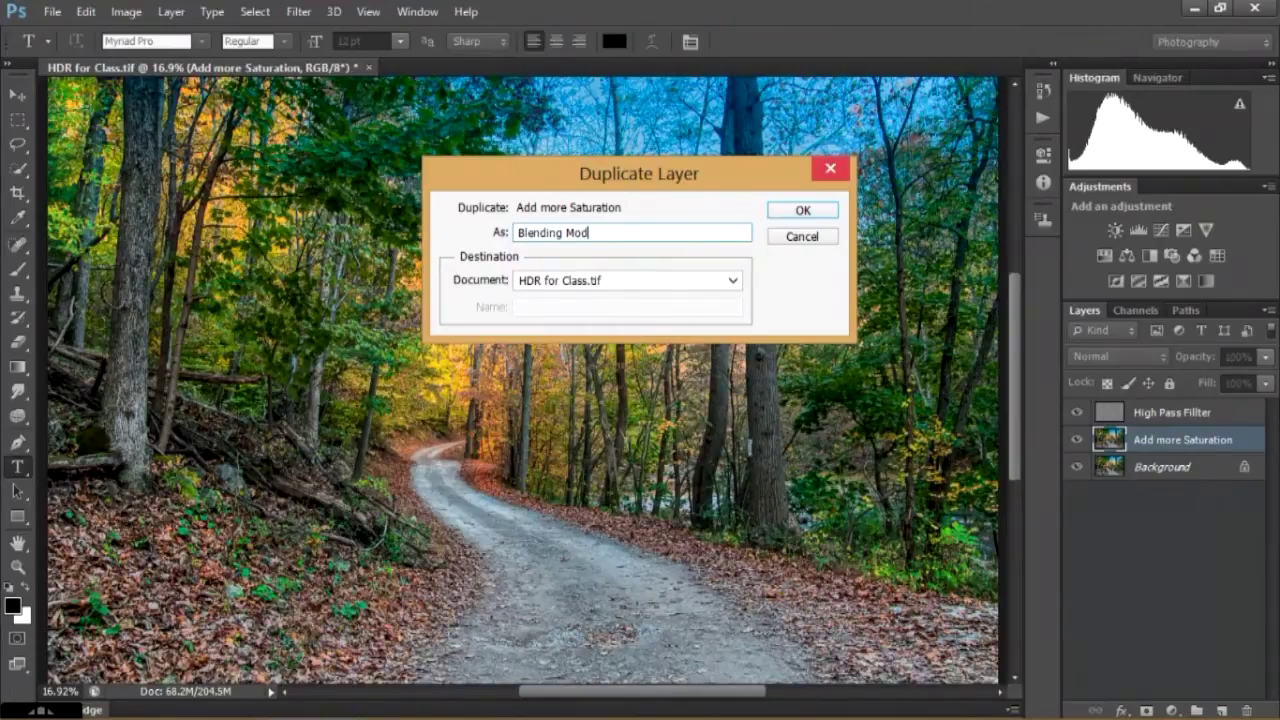
pyautogui.click(803, 210)
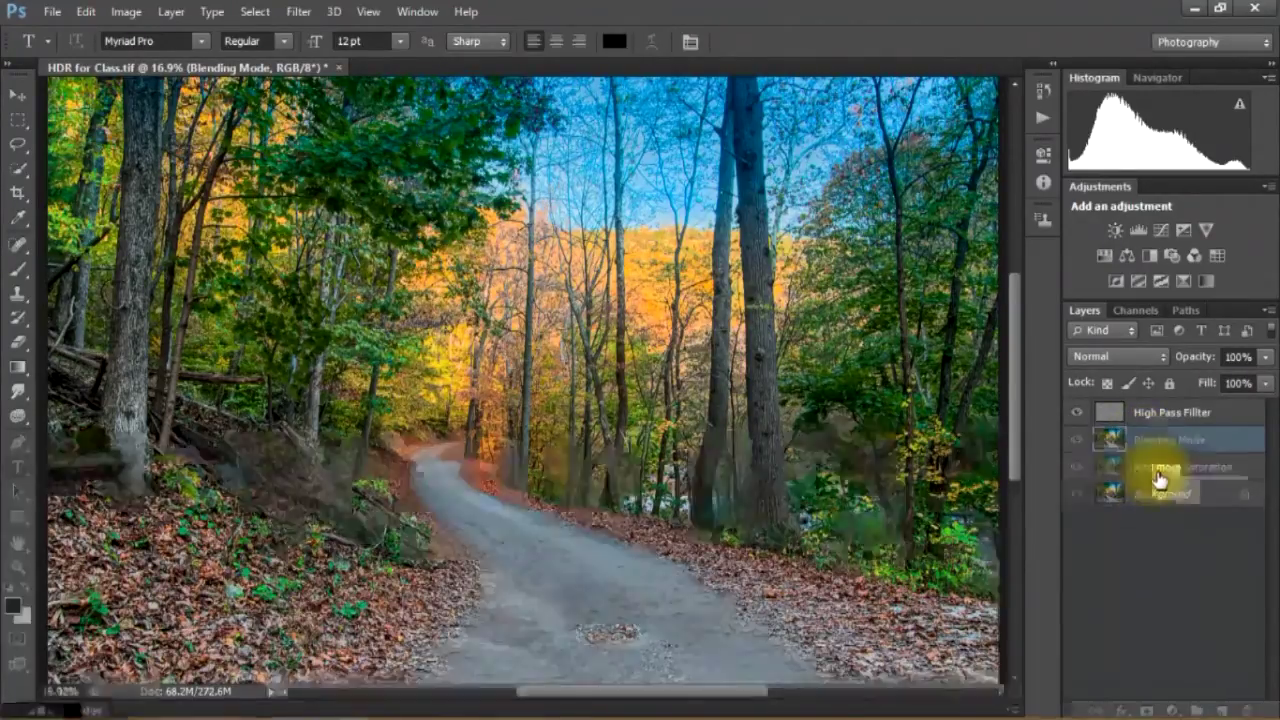
# Reorder layers so Add more Saturation sits beneath Blending Mode, just above Background.
pyautogui.moveTo(1160, 480); pyautogui.dragTo(1157, 412)
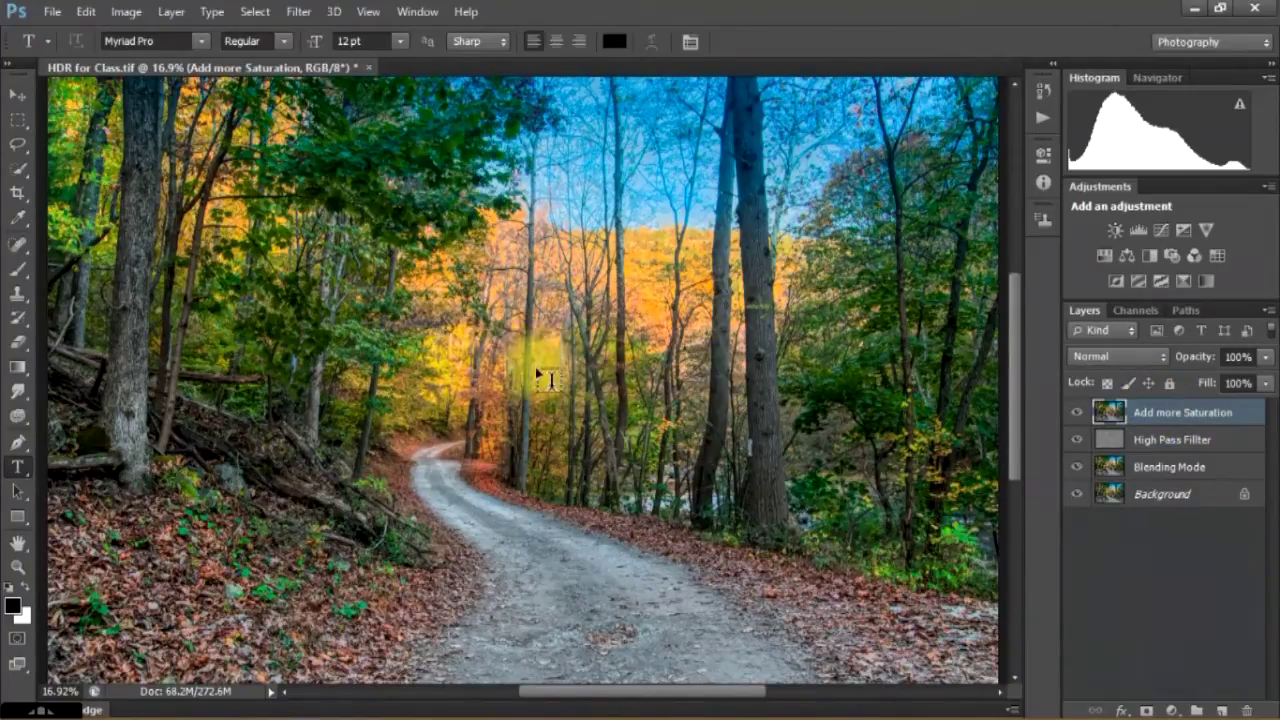
pyautogui.rightClick(1077, 441)
pyautogui.click(1079, 448)
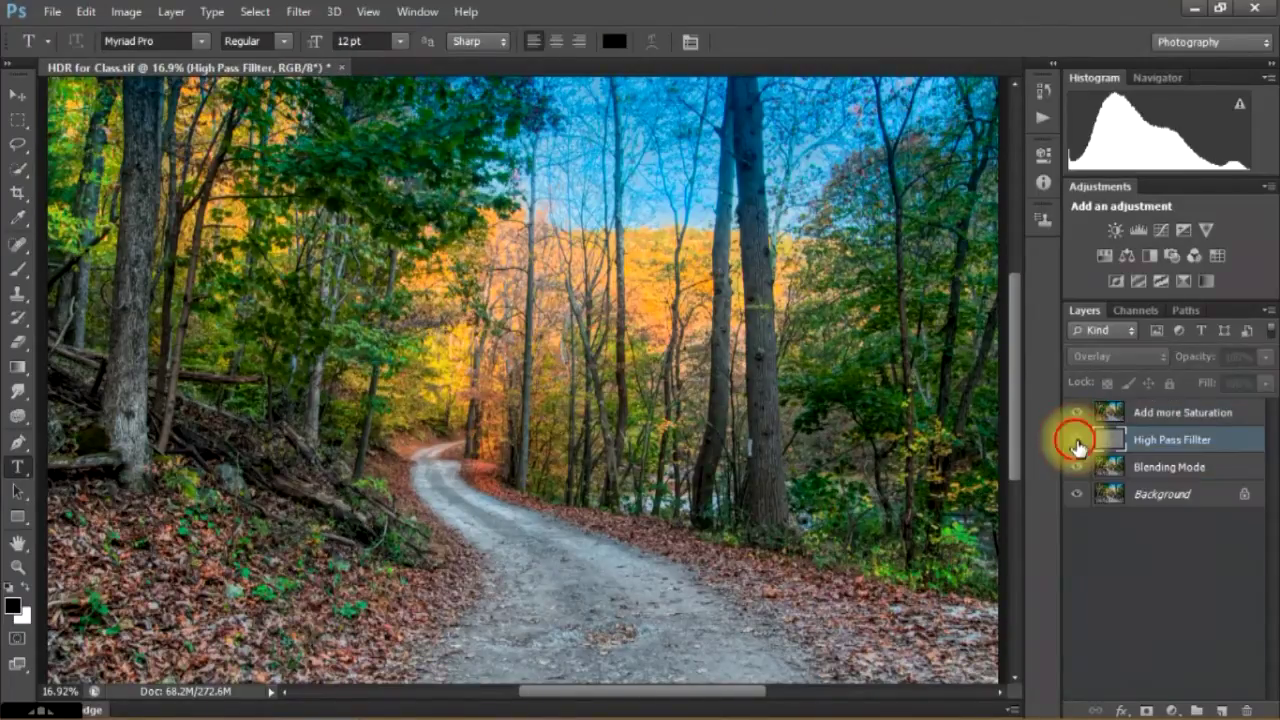
pyautogui.rightClick(1145, 412)
pyautogui.click(1175, 412)
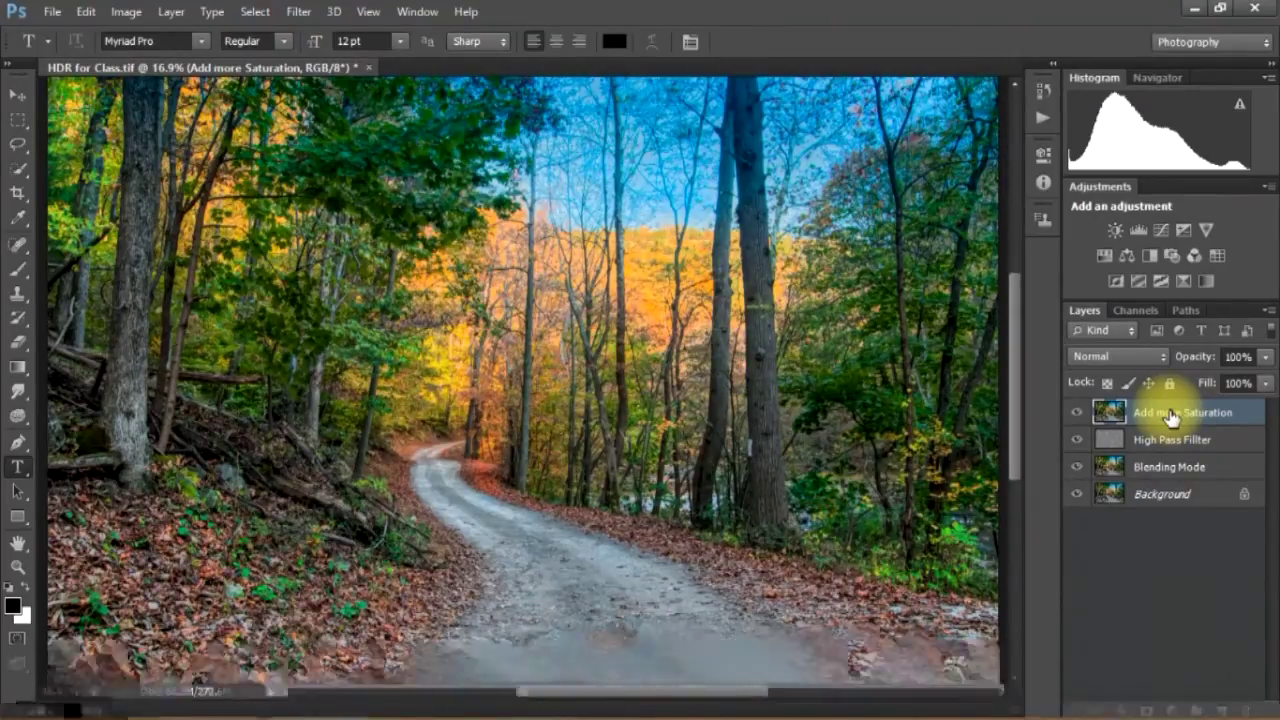
pyautogui.moveTo(1171, 418); pyautogui.dragTo(1165, 470)
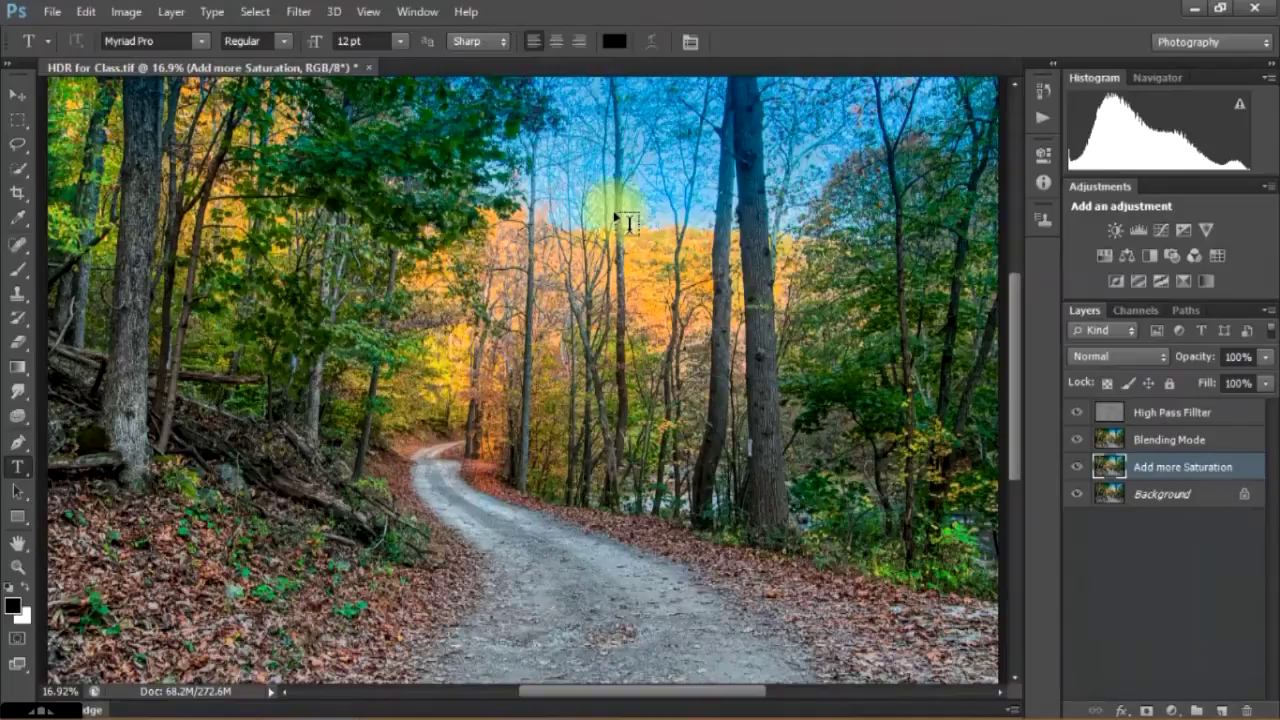
# Set the Blending Mode layer's blend mode to Multiply.
pyautogui.click(1198, 440)
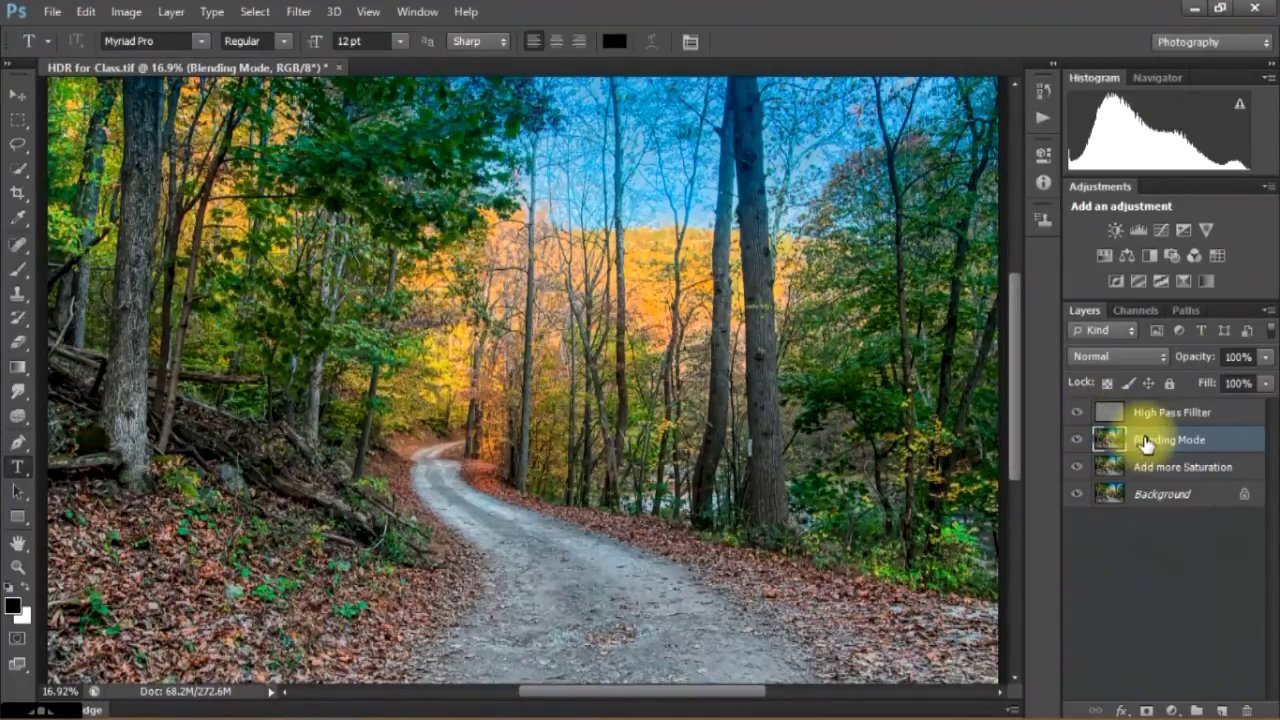
pyautogui.click(1112, 364)
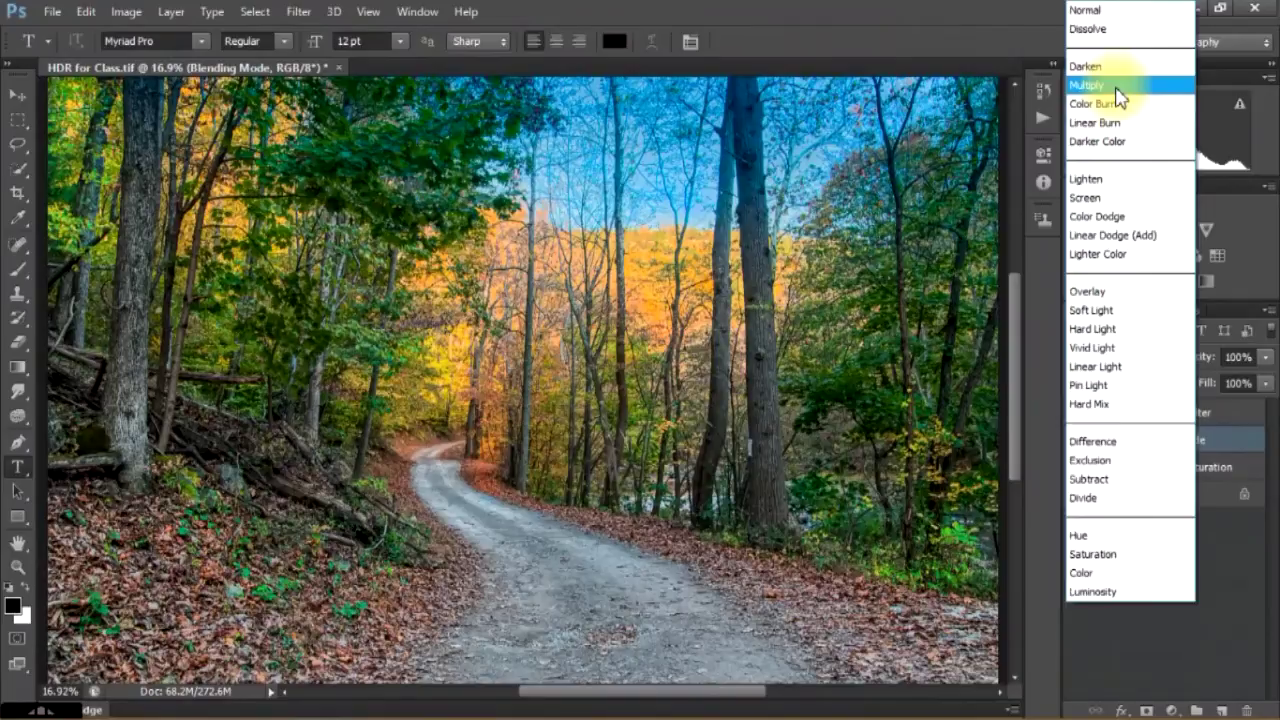
pyautogui.click(1116, 88)
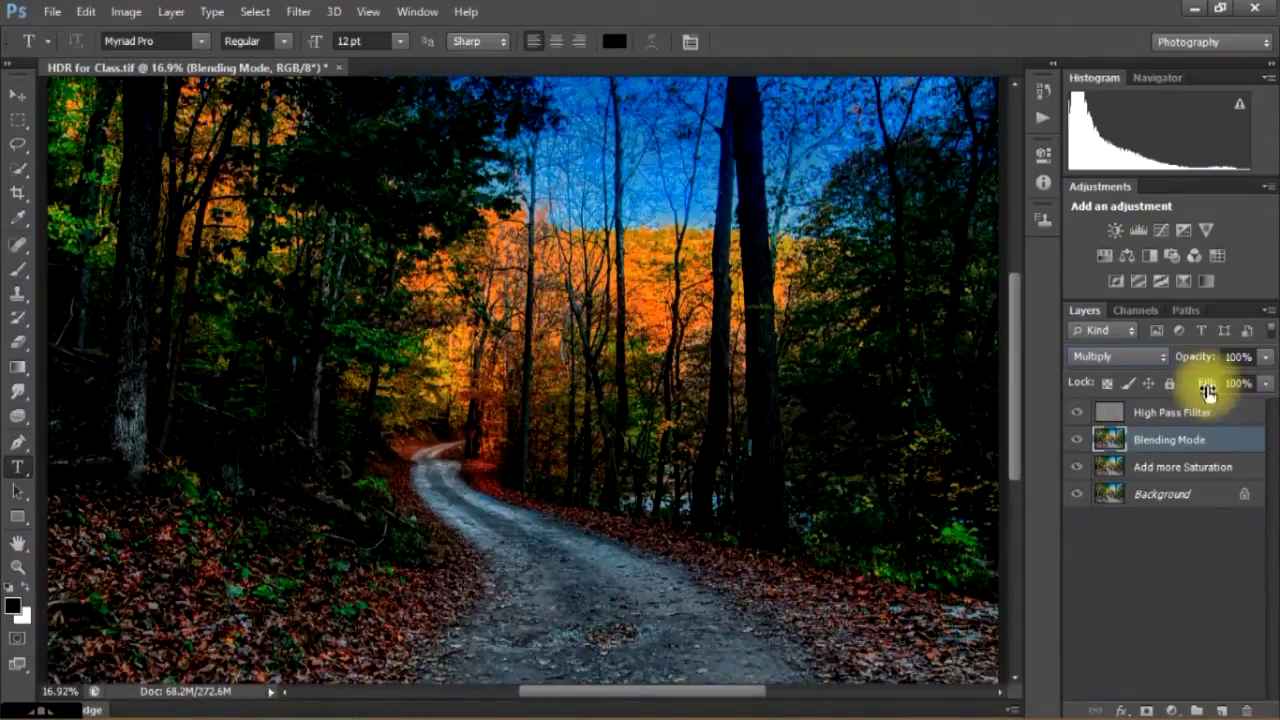
pyautogui.click(1265, 358)
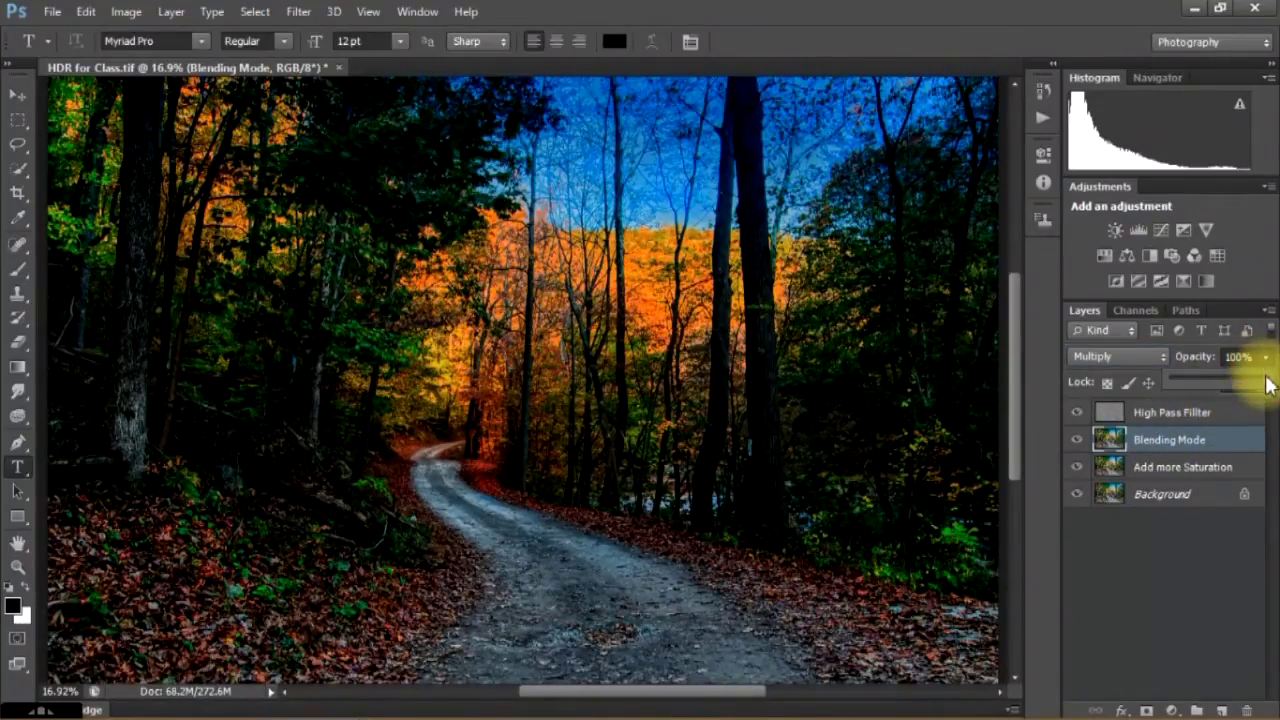
pyautogui.moveTo(1265, 380); pyautogui.dragTo(1188, 388)
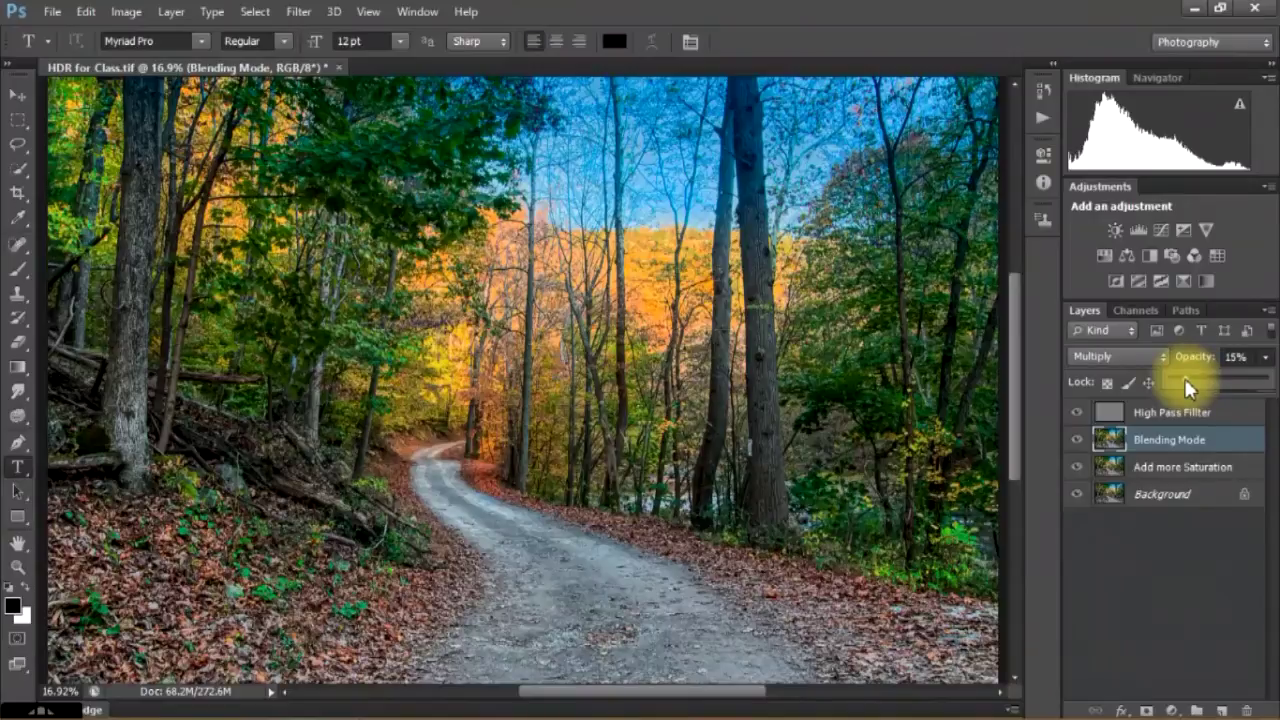
pyautogui.moveTo(1197, 386); pyautogui.dragTo(1202, 386)
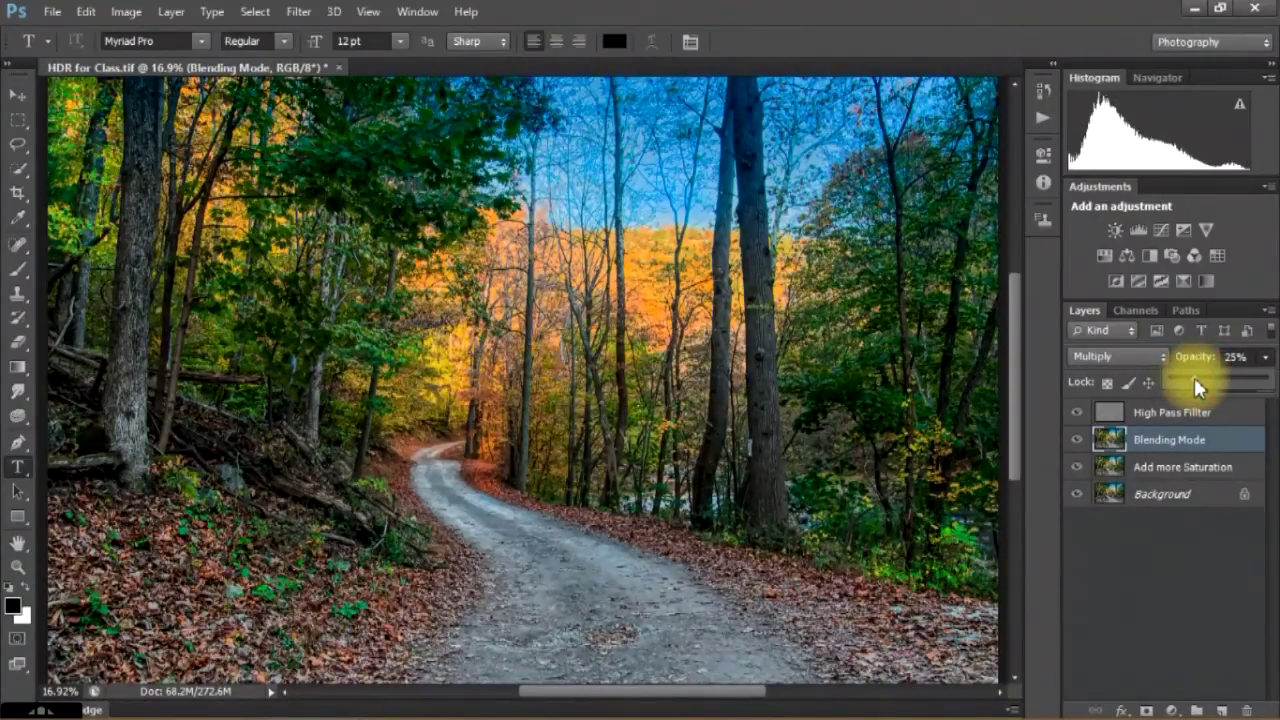
pyautogui.moveTo(1195, 379); pyautogui.dragTo(1268, 390)
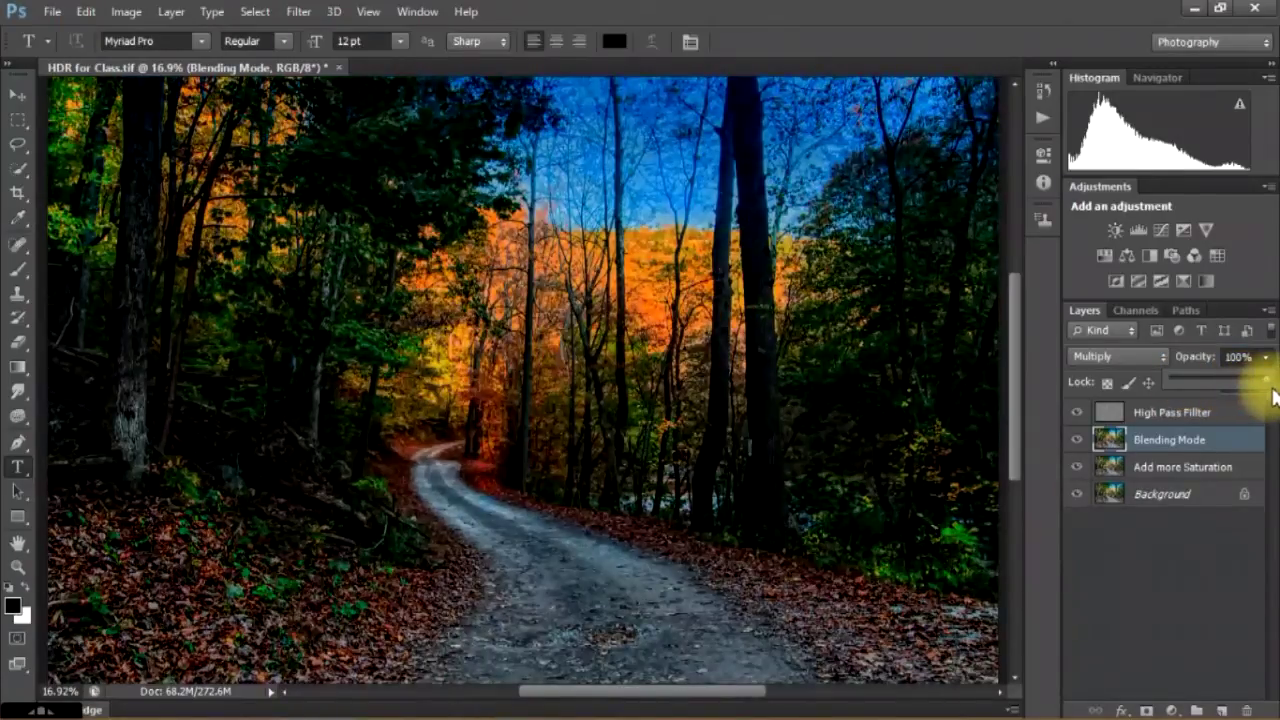
# Try Hard Mix, Pin Light and Hard Light on Blending Mode, then settle on Soft Light.
pyautogui.click(1120, 355)
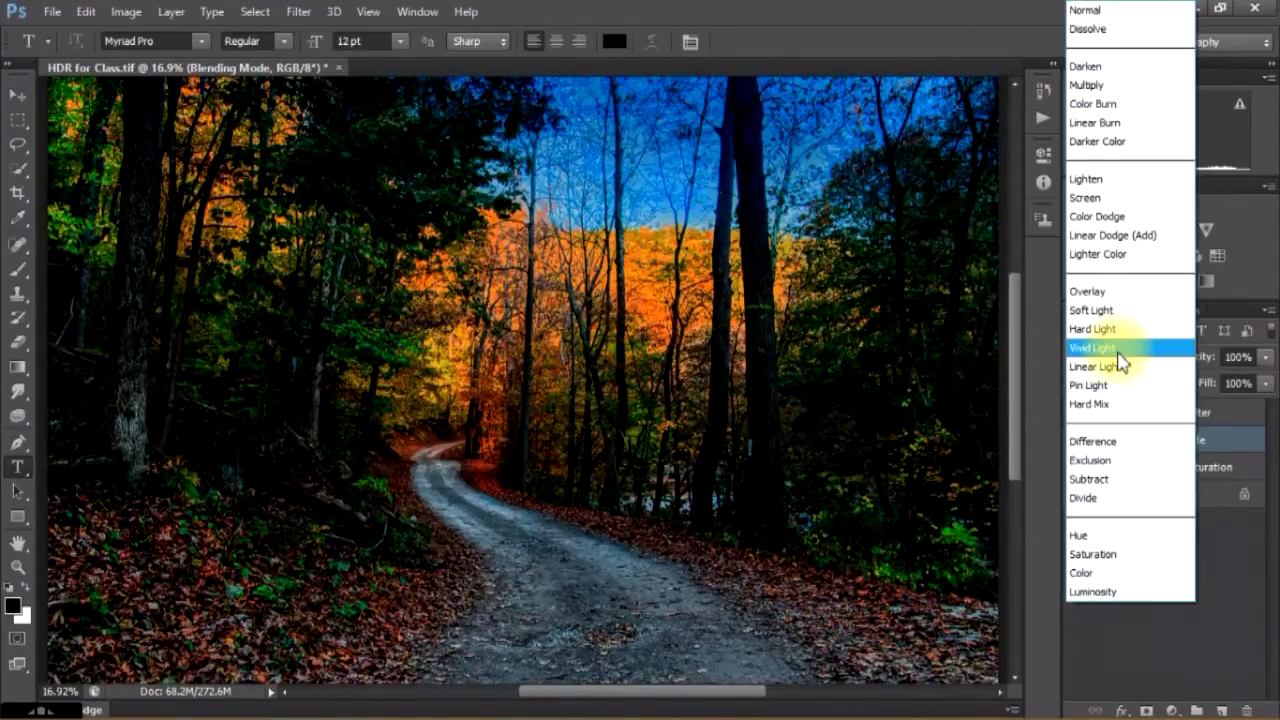
pyautogui.click(1106, 408)
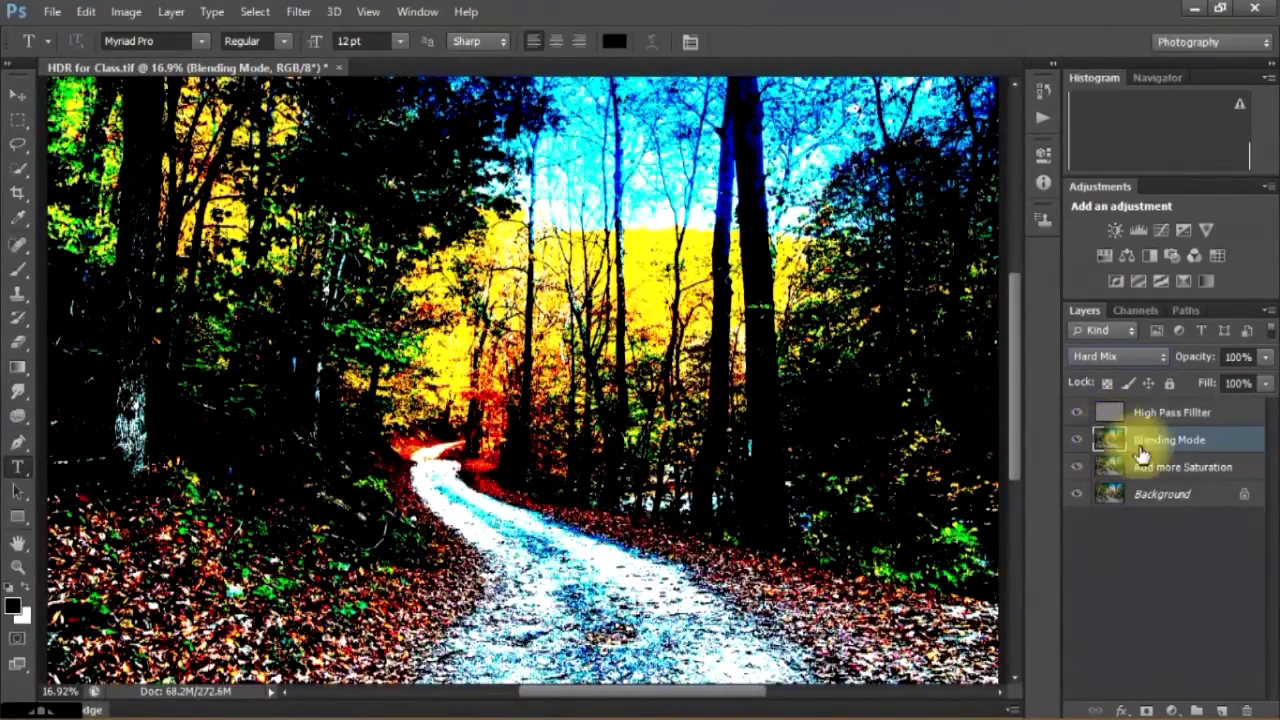
pyautogui.click(1128, 362)
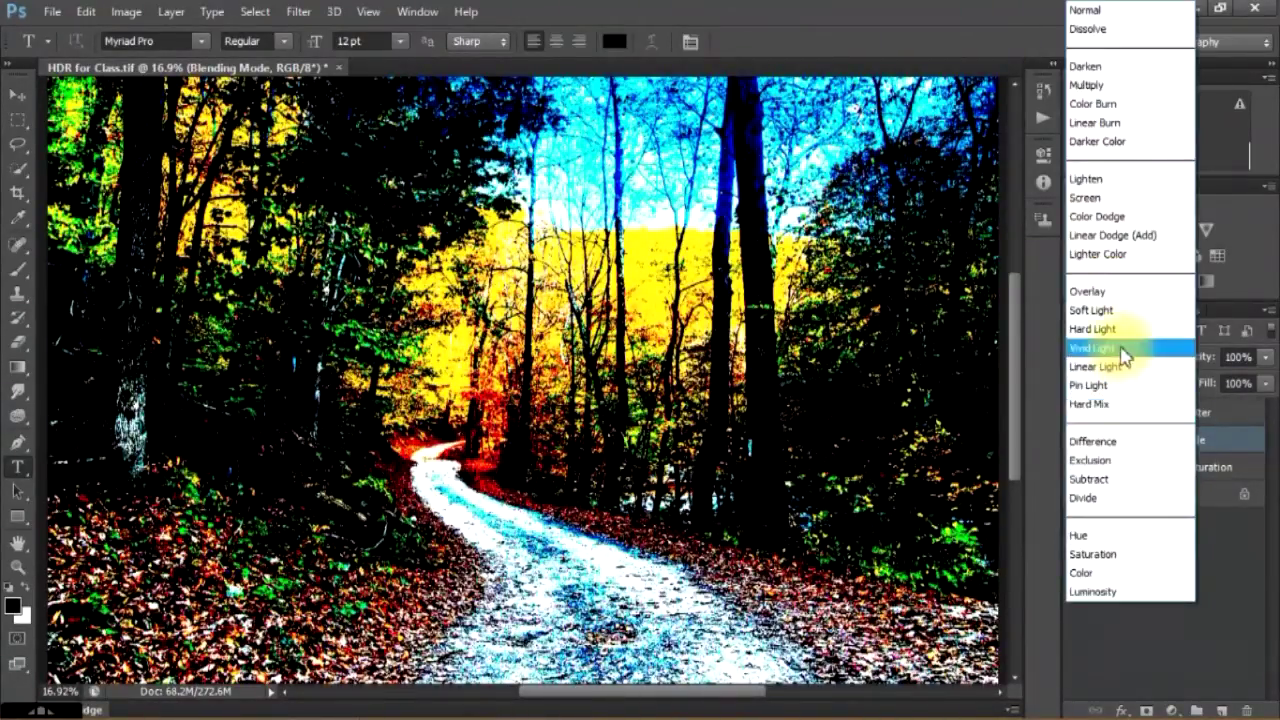
pyautogui.click(1108, 386)
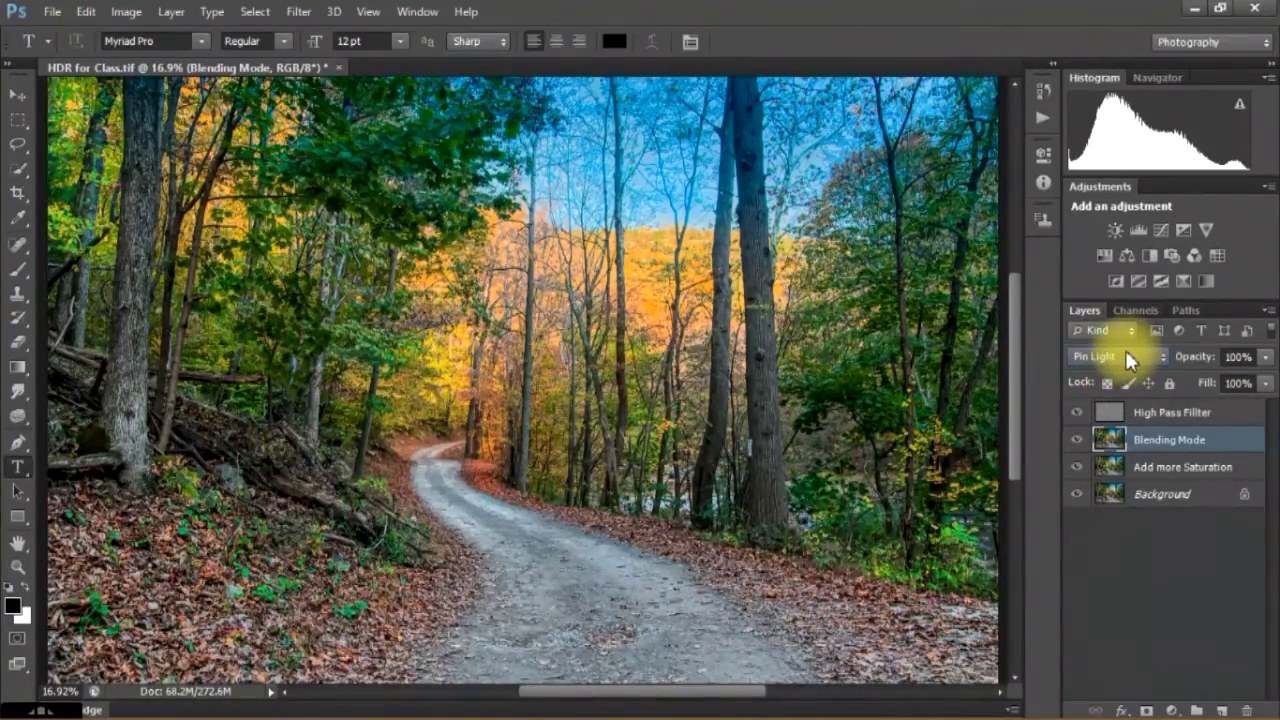
pyautogui.click(1128, 358)
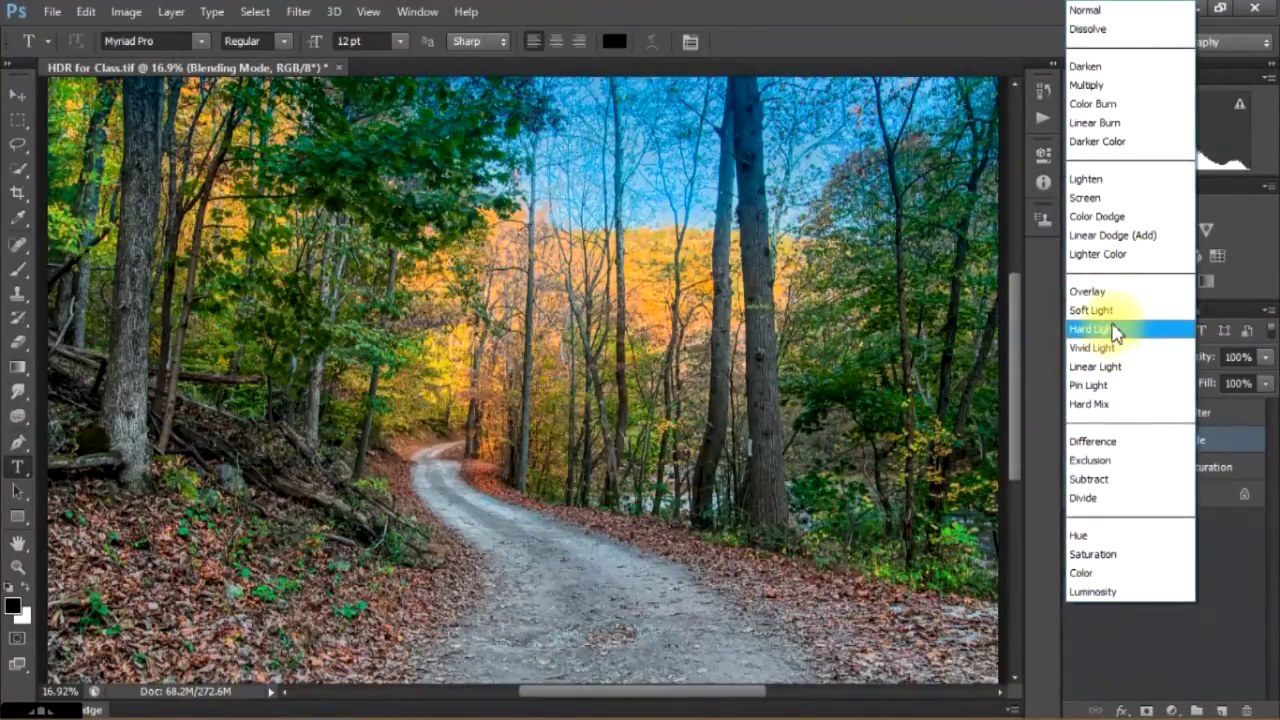
pyautogui.click(1112, 330)
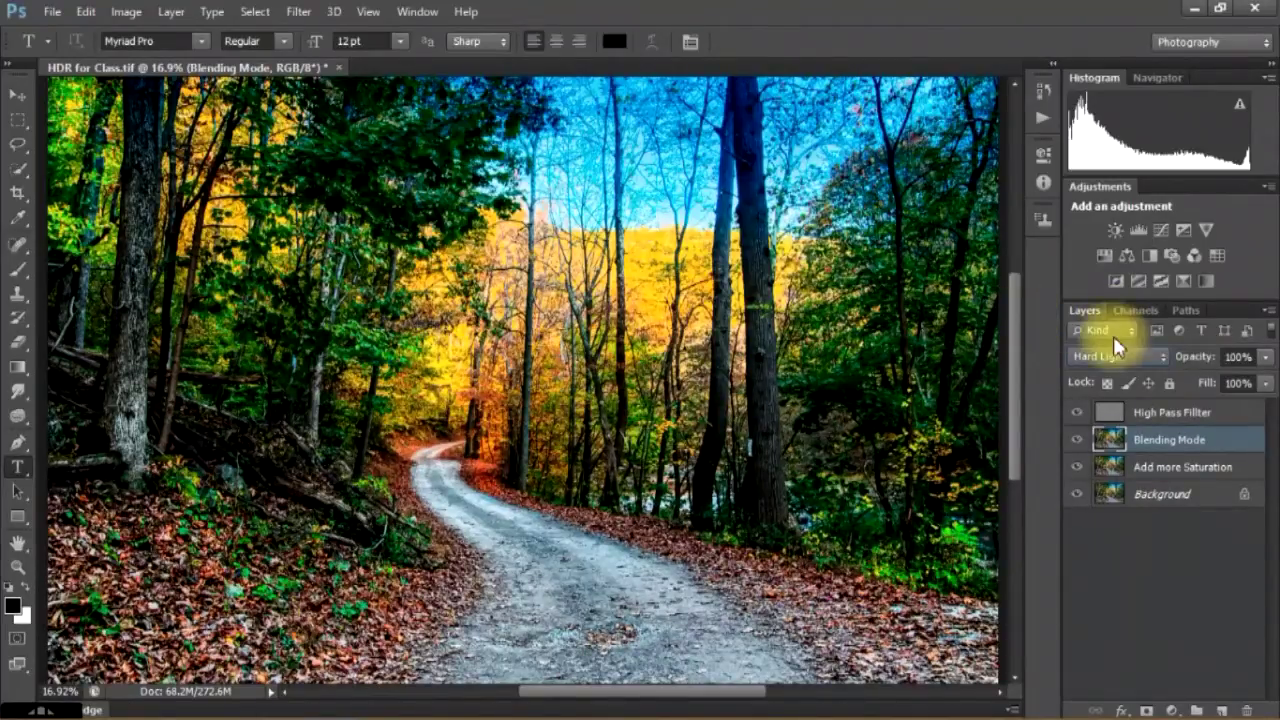
pyautogui.click(1128, 360)
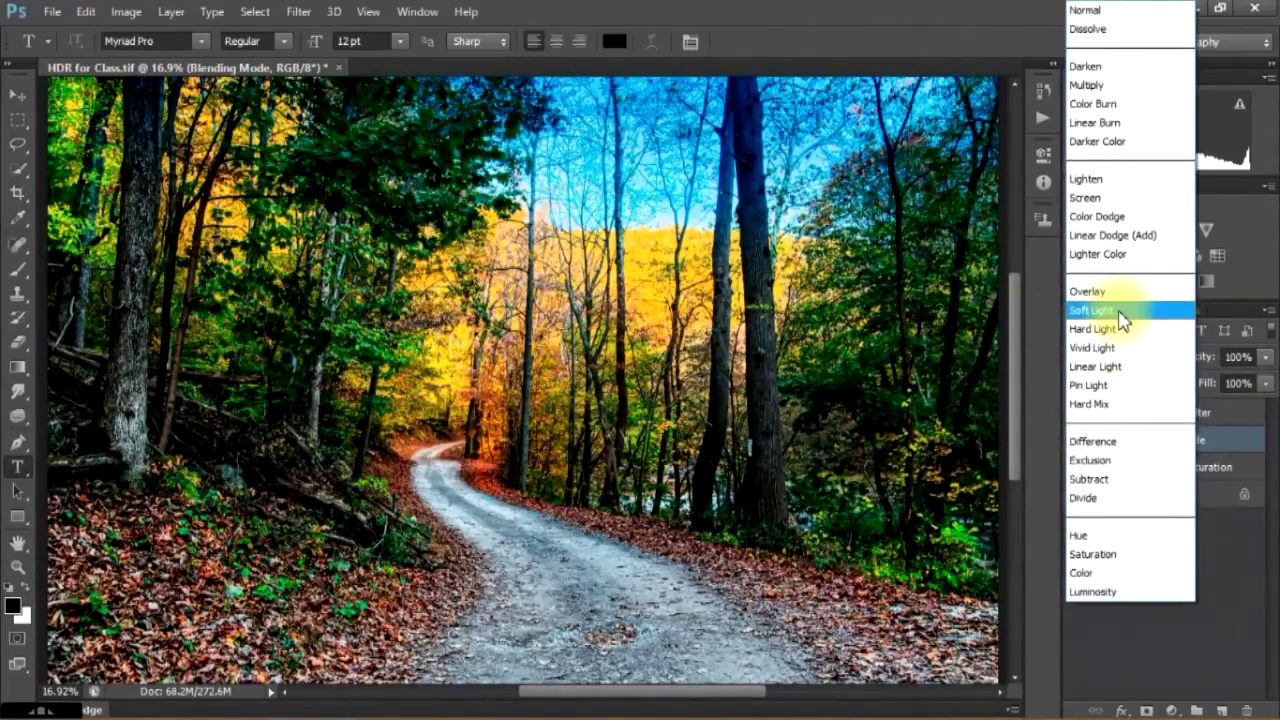
pyautogui.click(1120, 312)
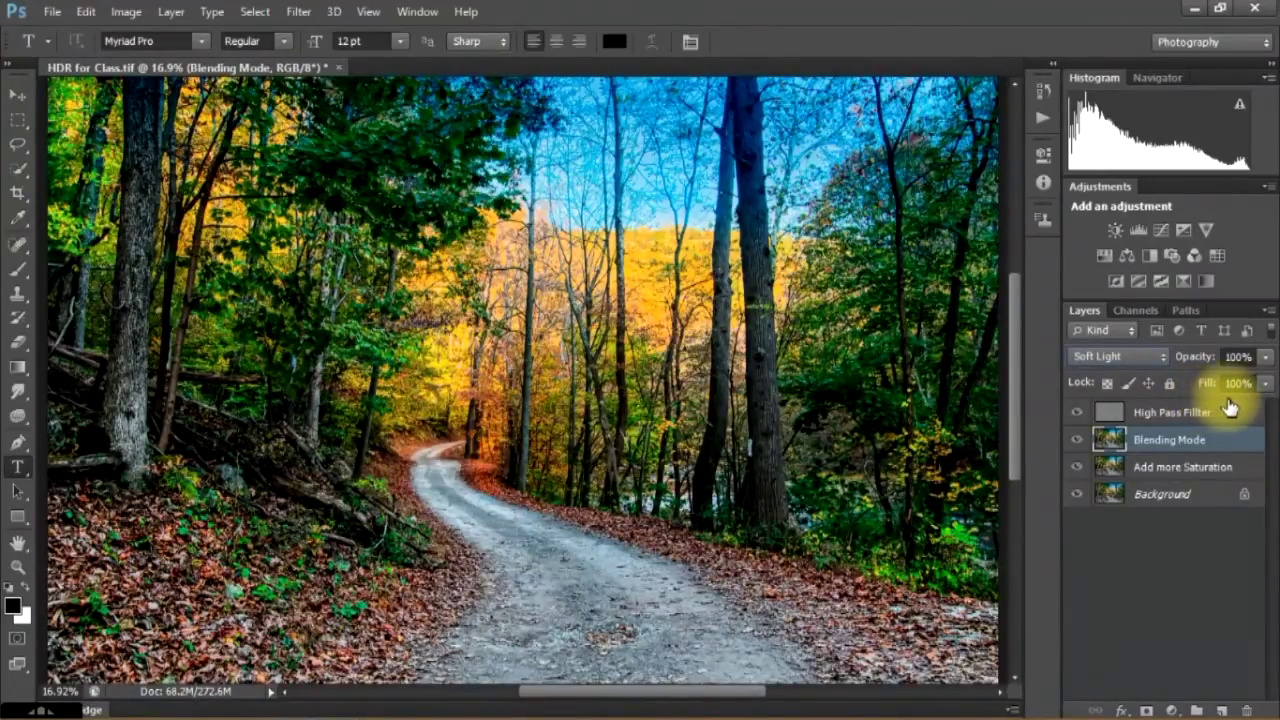
# Lower the Blending Mode layer's opacity to 57%, toggling its visibility to compare.
pyautogui.moveTo(1265, 383); pyautogui.dragTo(1274, 390)
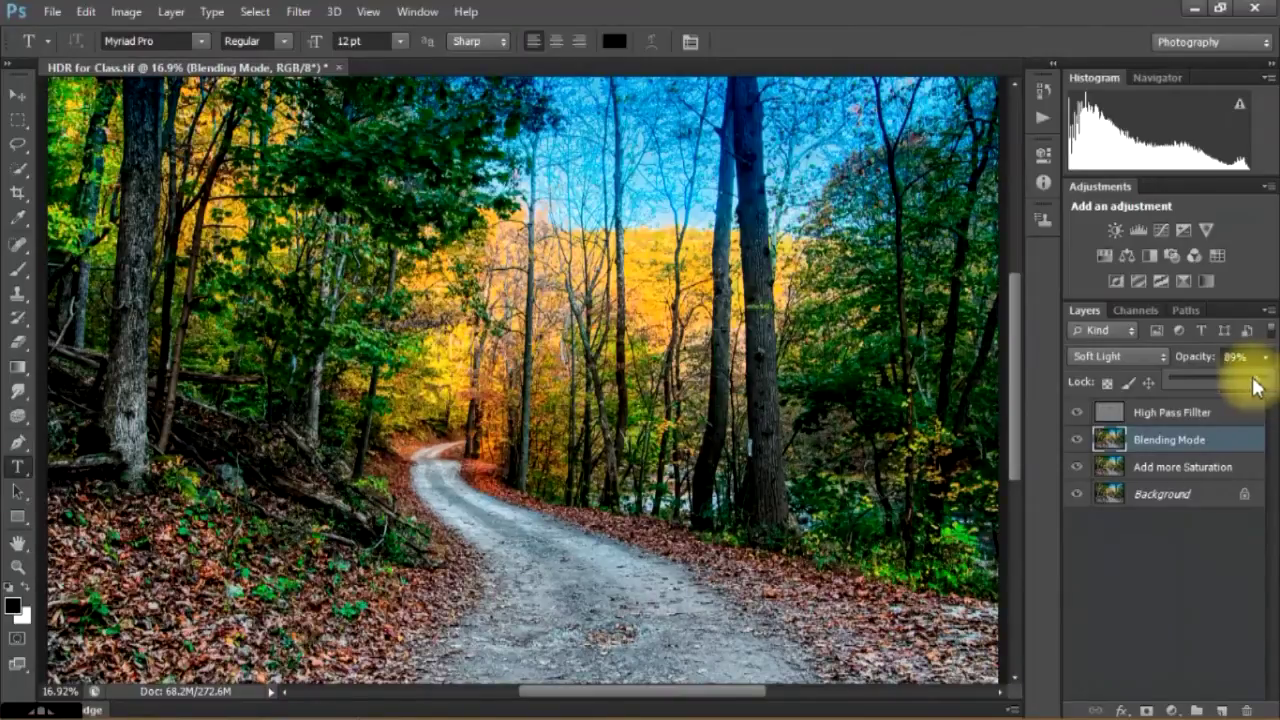
pyautogui.moveTo(1254, 385)
pyautogui.mouseDown()
pyautogui.moveTo(1151, 379)
pyautogui.moveTo(1212, 396)
pyautogui.mouseUp()
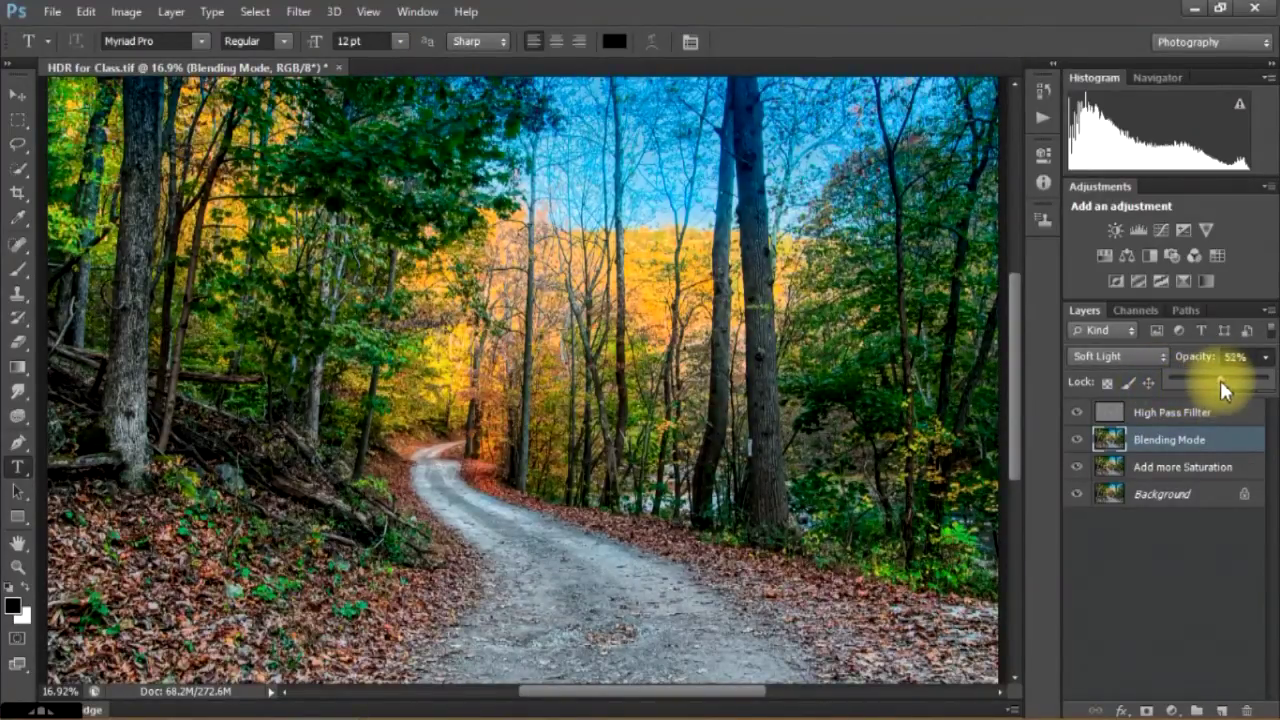
pyautogui.moveTo(1222, 379); pyautogui.dragTo(1270, 388)
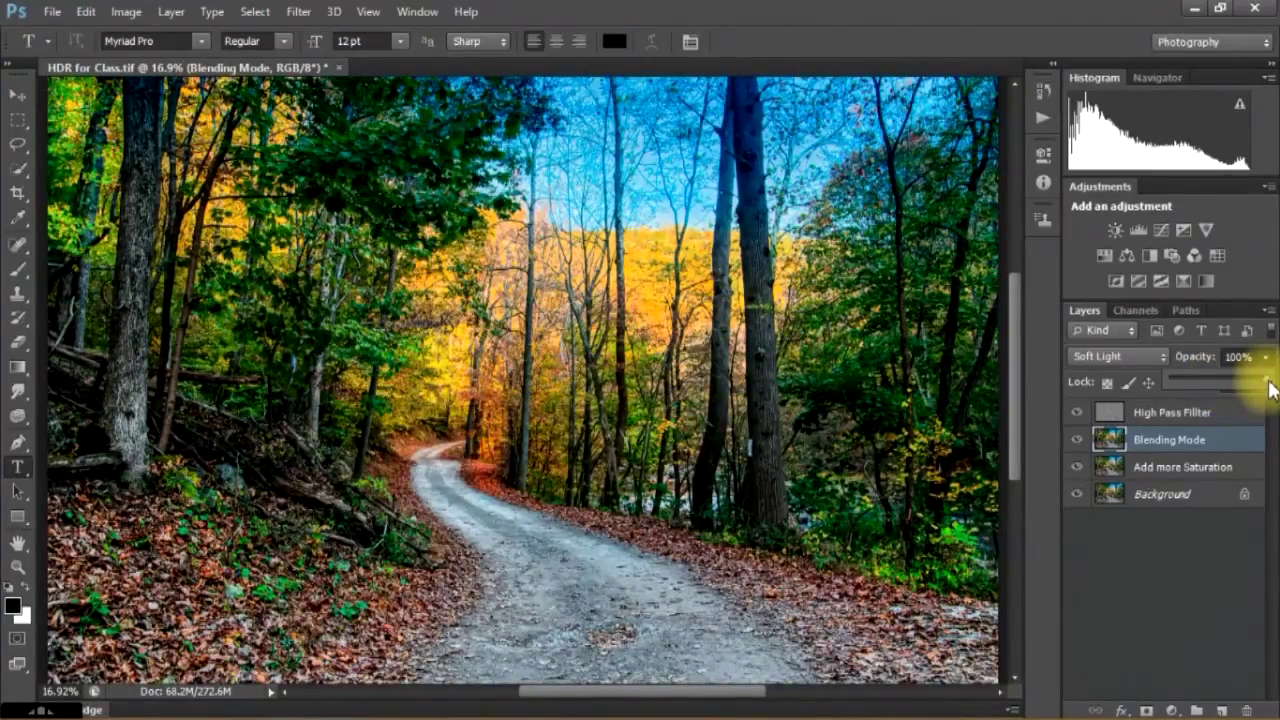
pyautogui.moveTo(1270, 388); pyautogui.dragTo(1235, 386)
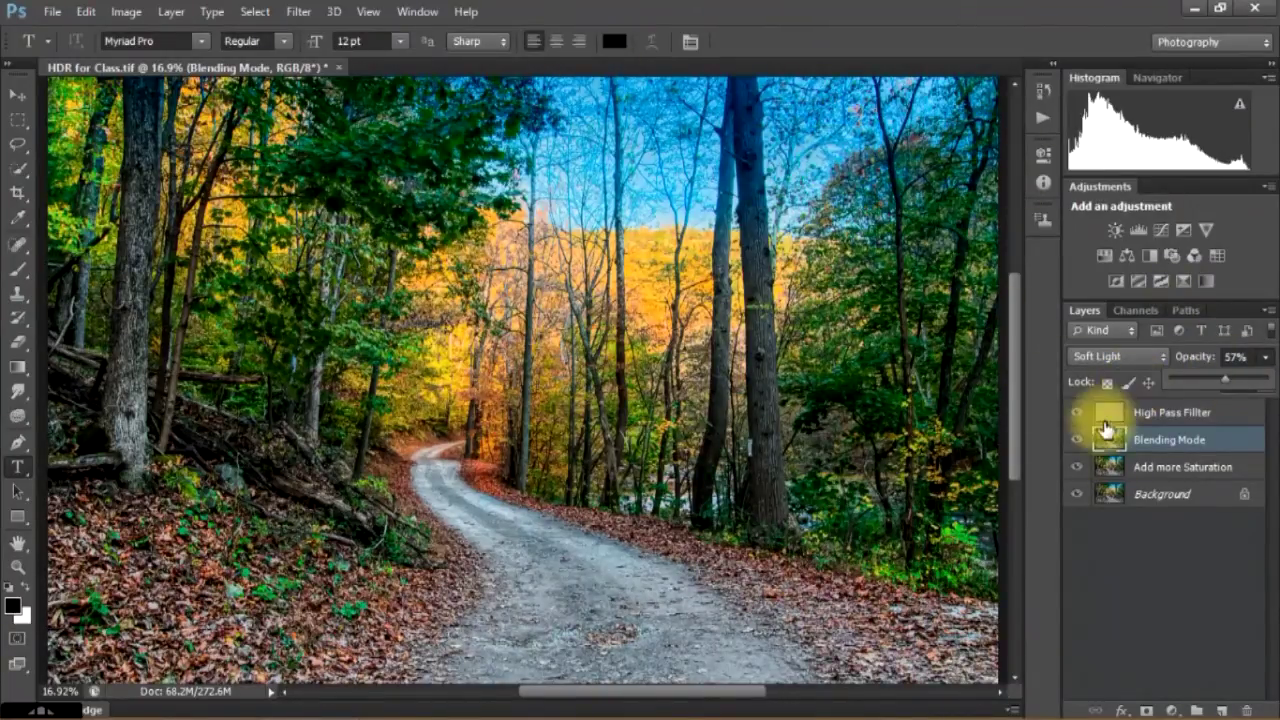
pyautogui.click(1079, 441)
pyautogui.click(1080, 443)
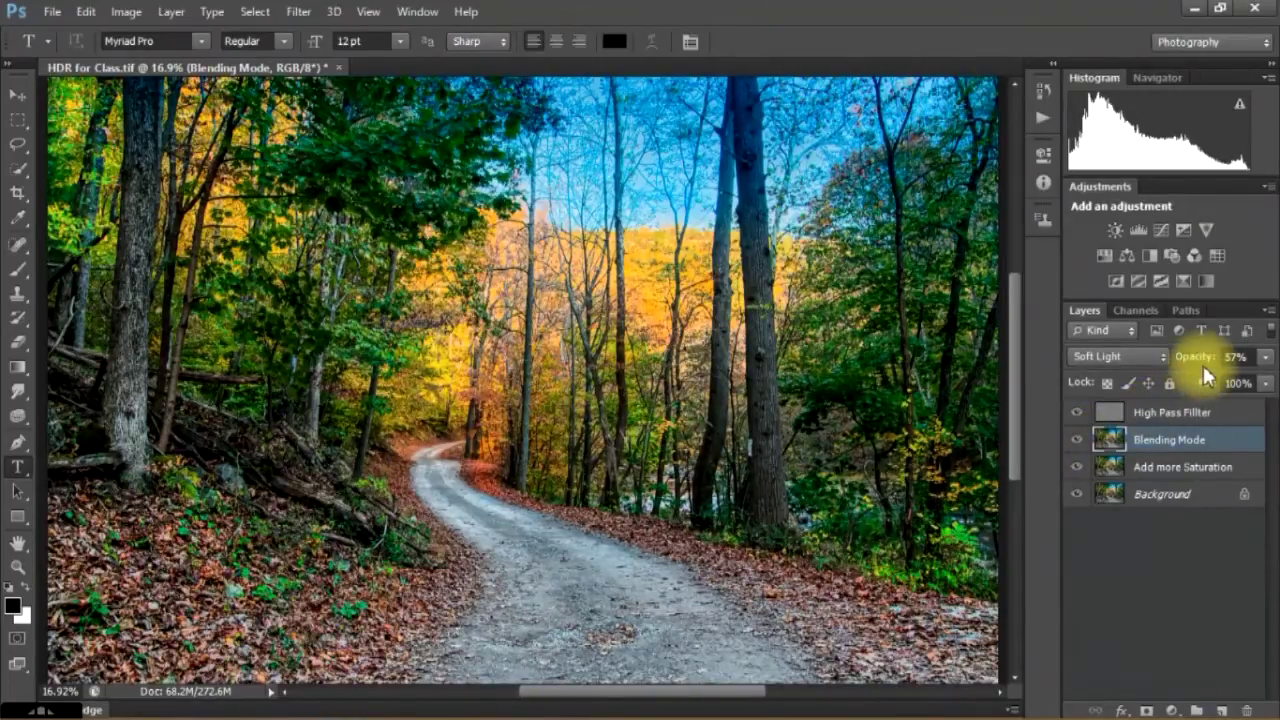
pyautogui.click(1153, 424)
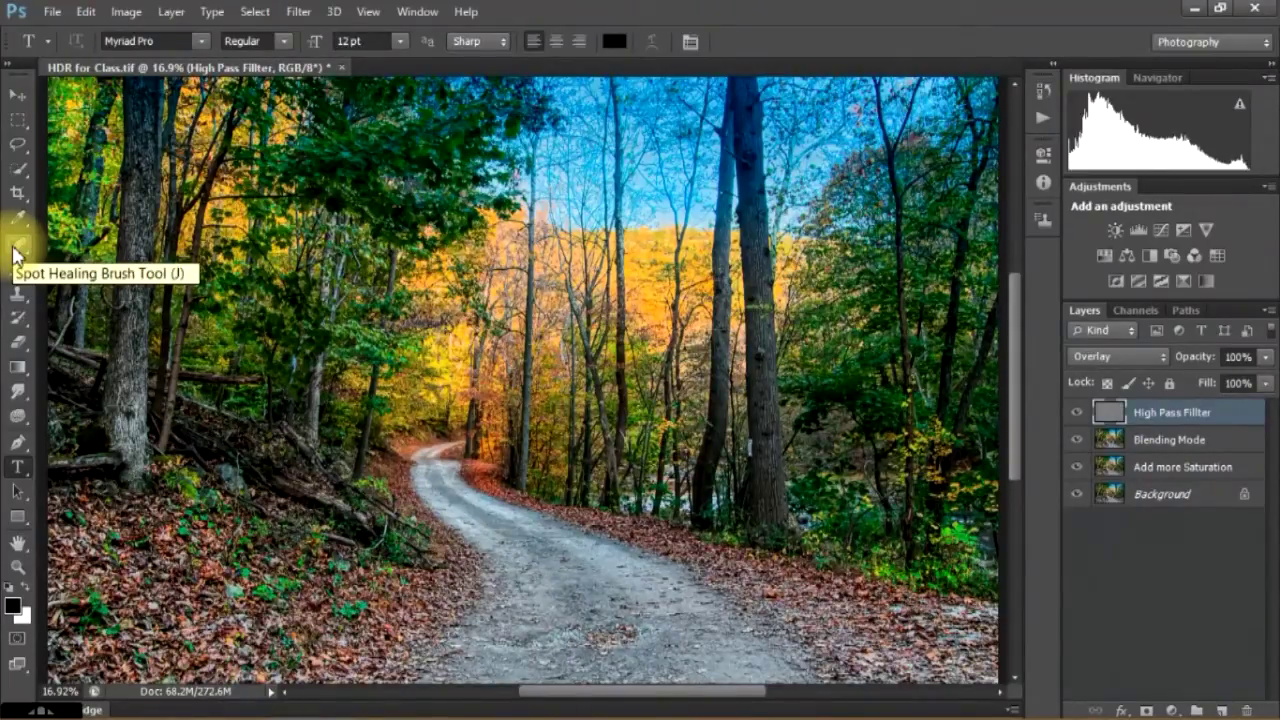
# Select the Sponge tool in Saturate mode with Flow set to 100%.
pyautogui.click(17, 415)
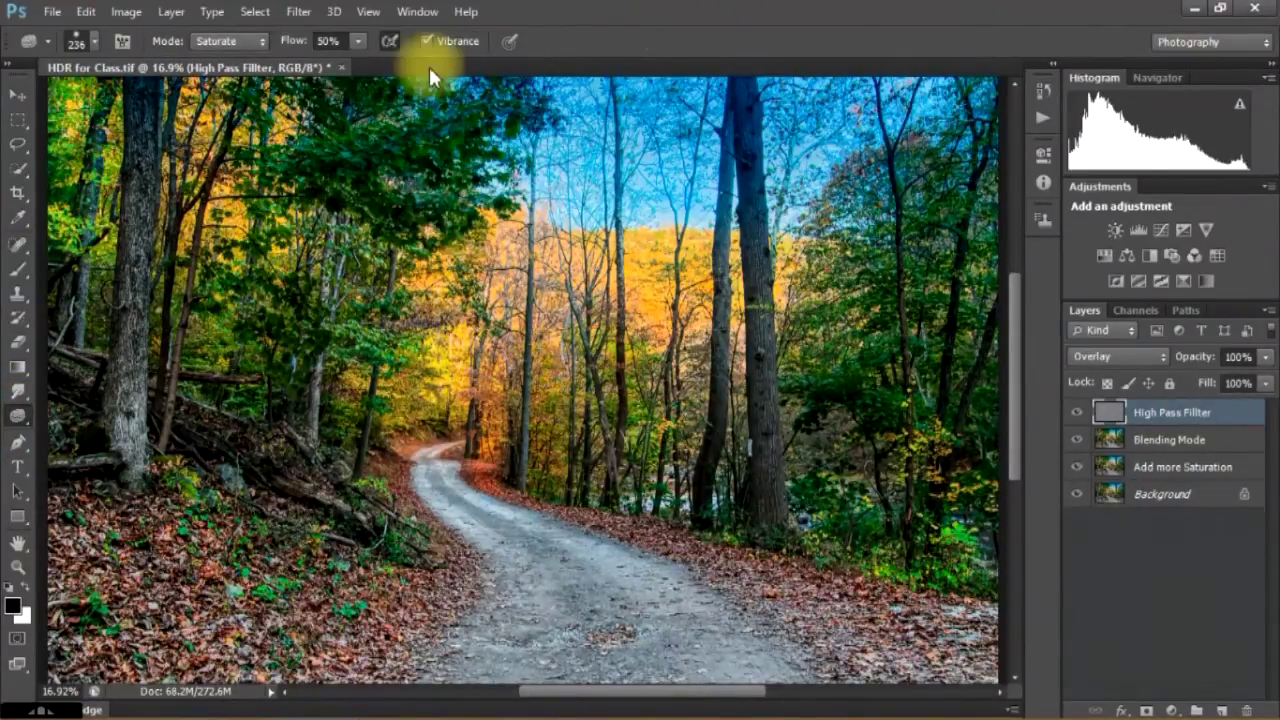
pyautogui.click(354, 41)
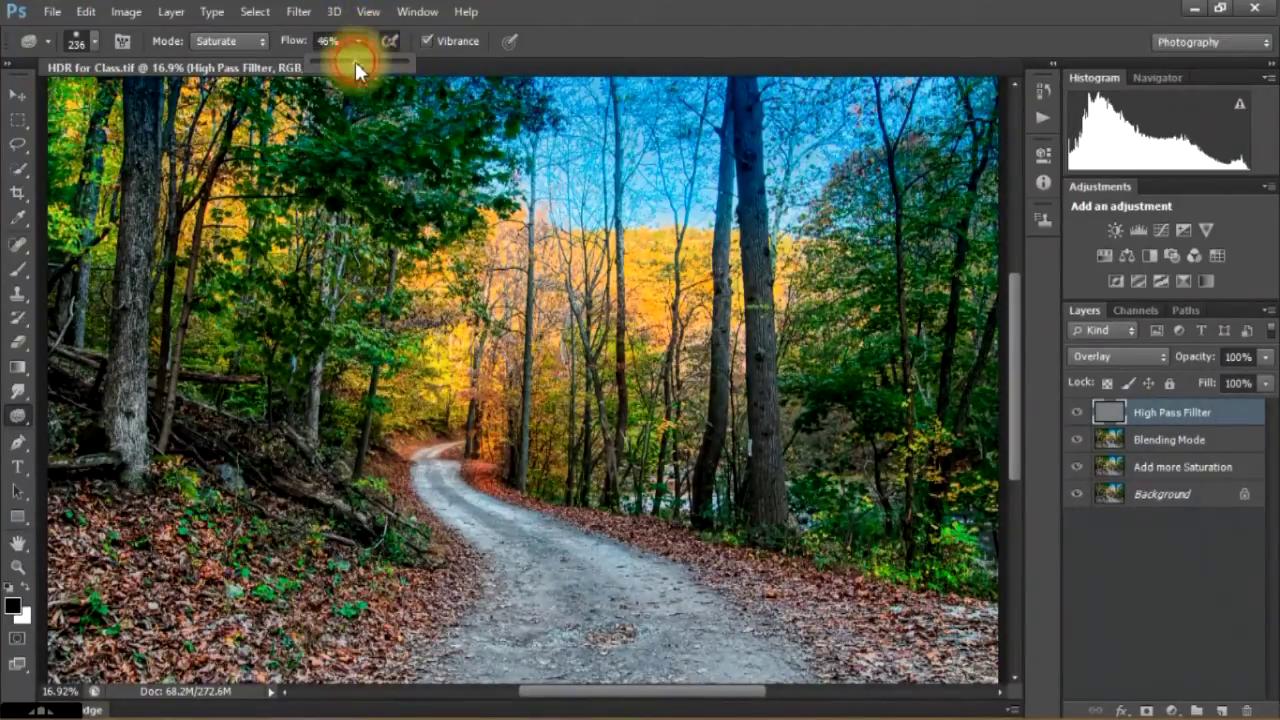
pyautogui.moveTo(364, 63); pyautogui.dragTo(421, 64)
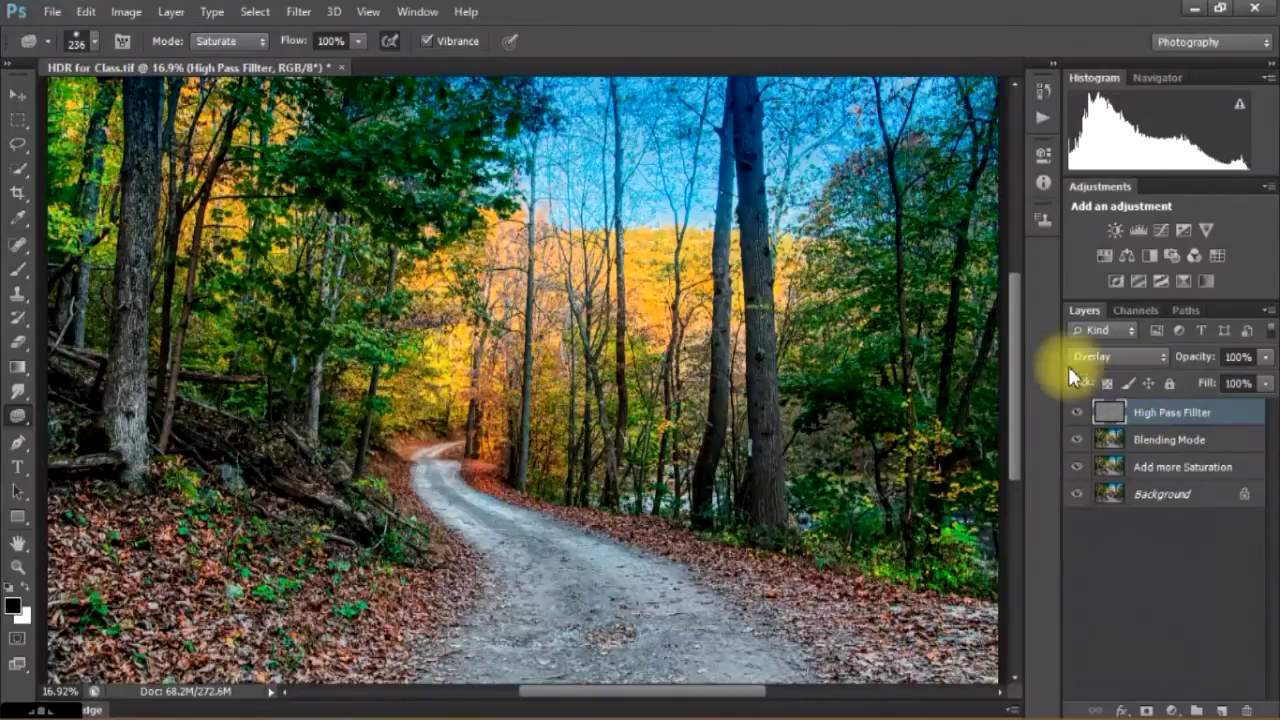
# Revert to the last Master Opacity Change history state, undoing the sponge strokes.
pyautogui.click(1043, 97)
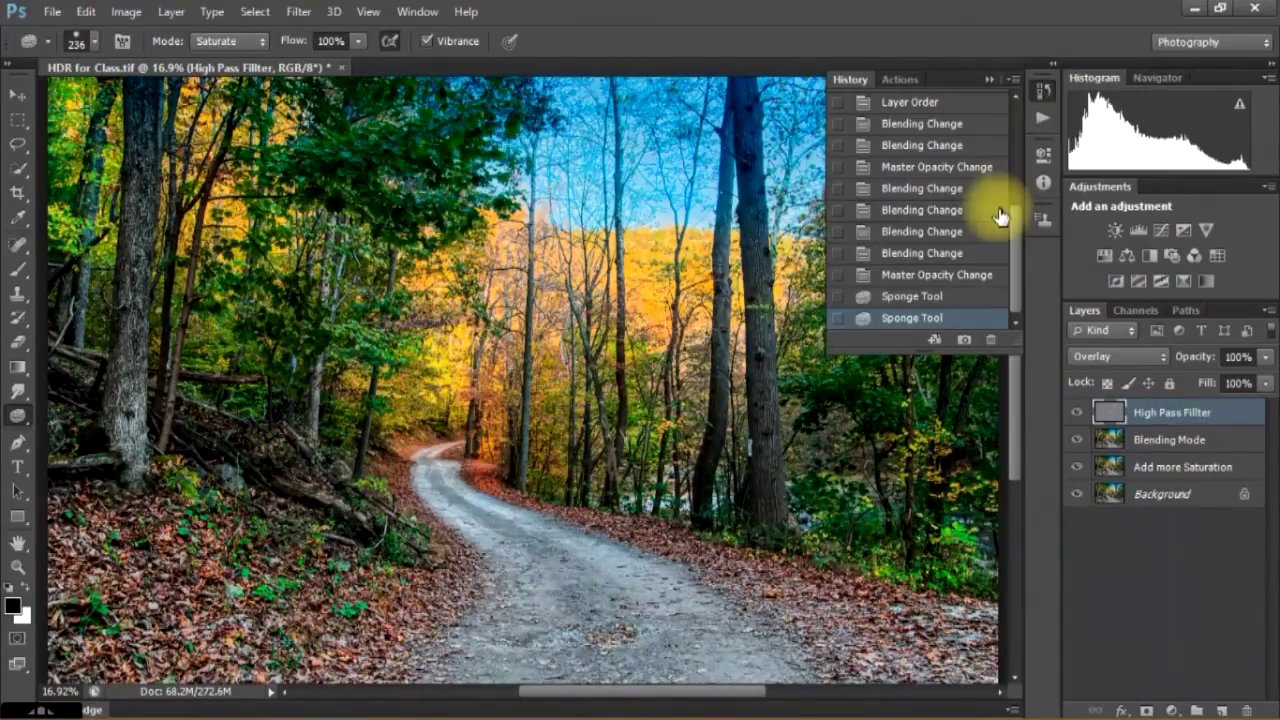
pyautogui.click(934, 278)
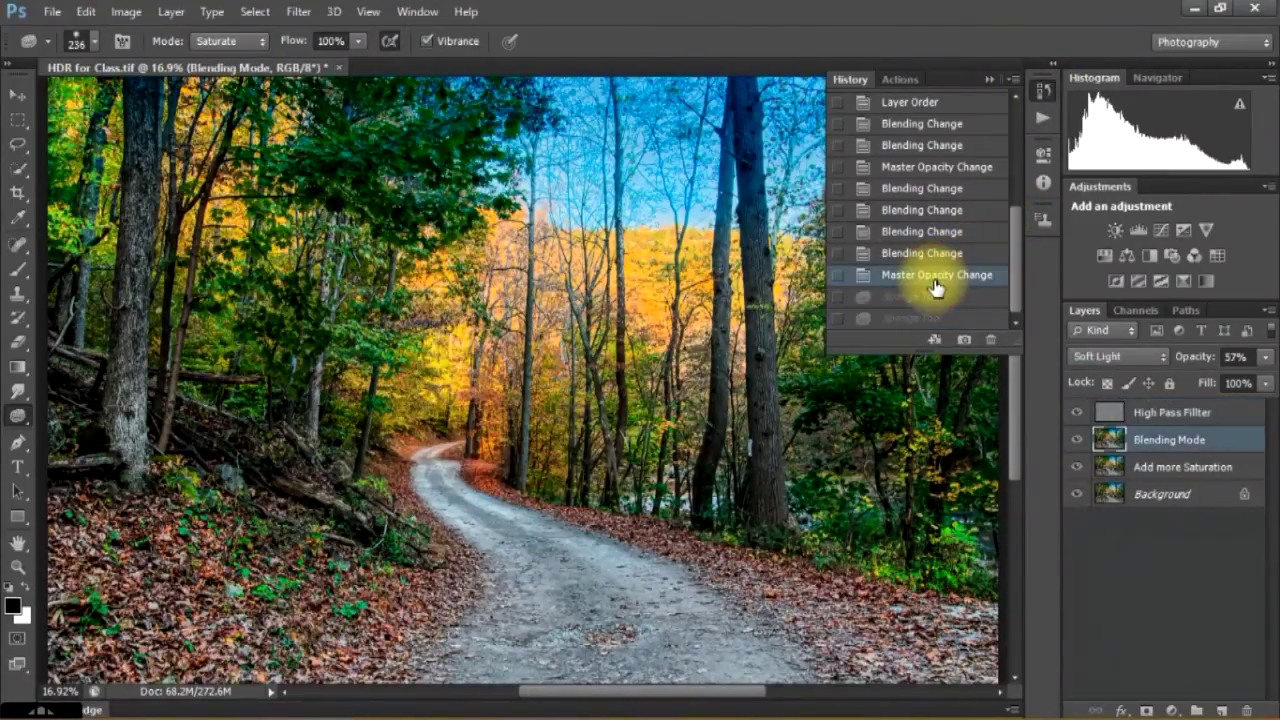
pyautogui.click(1158, 572)
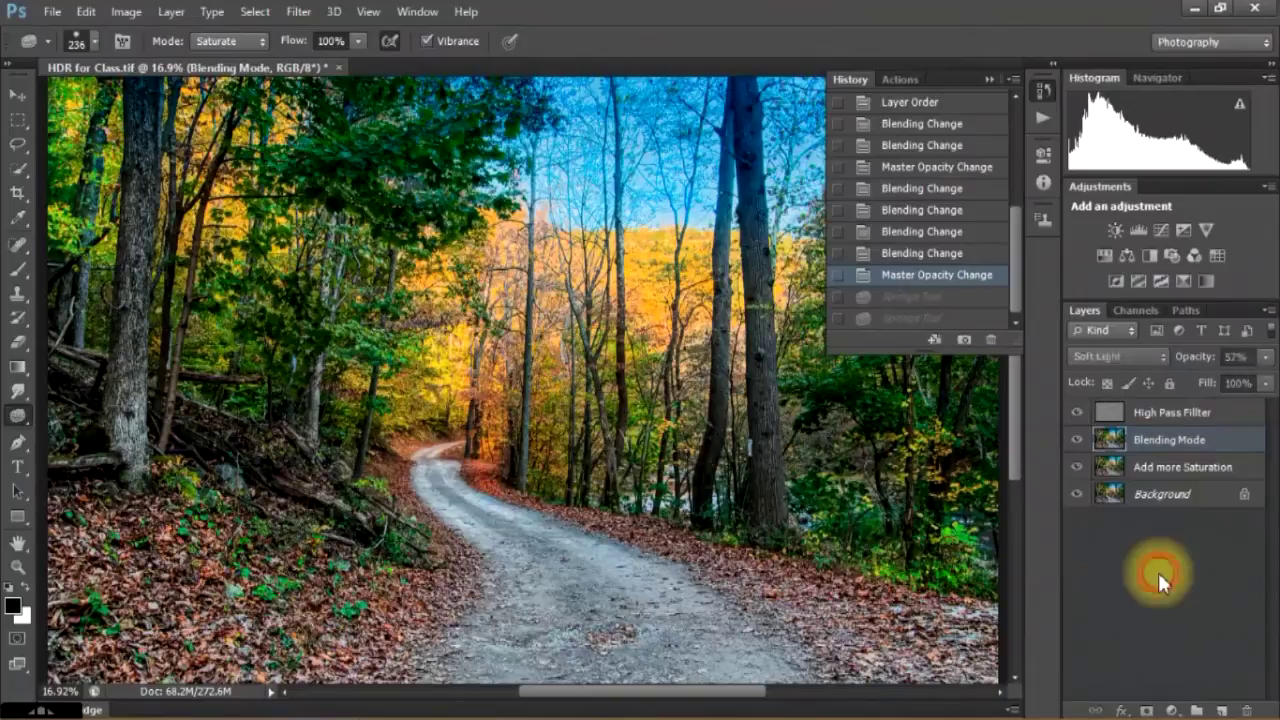
pyautogui.click(986, 78)
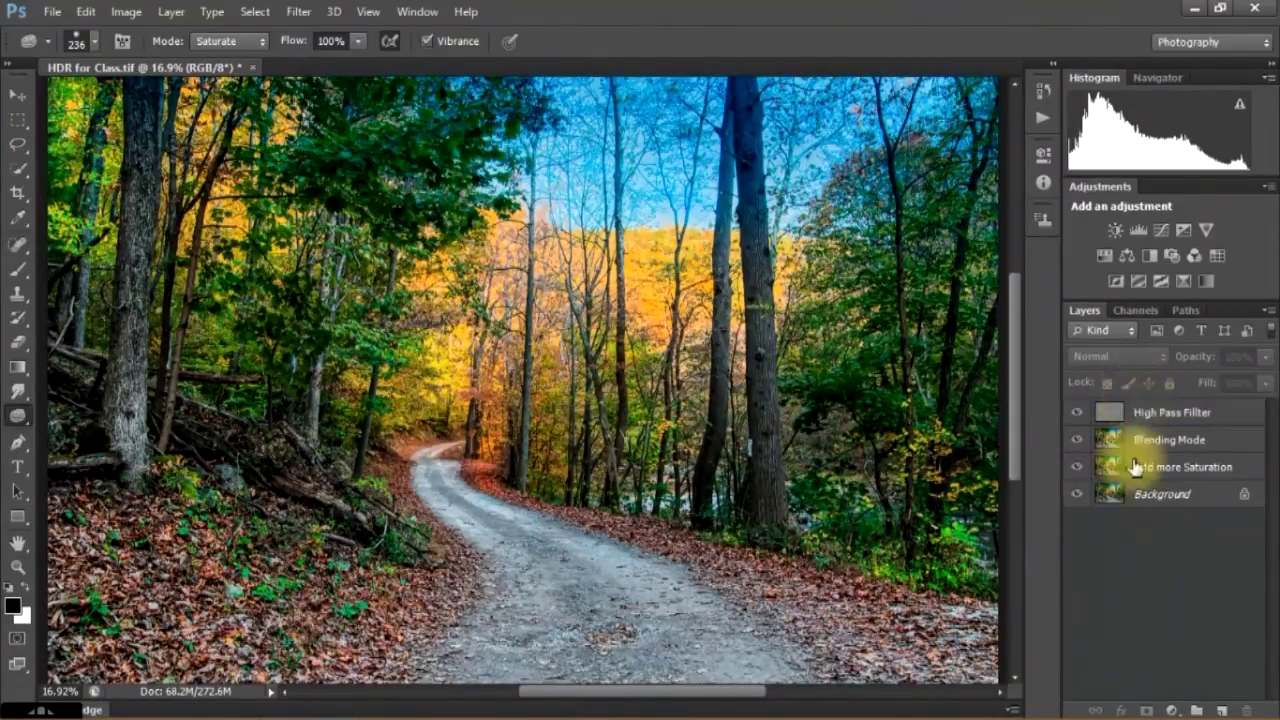
# Review the High Pass Filter and Blending Mode layers, leaving no layer selected.
pyautogui.click(1160, 414)
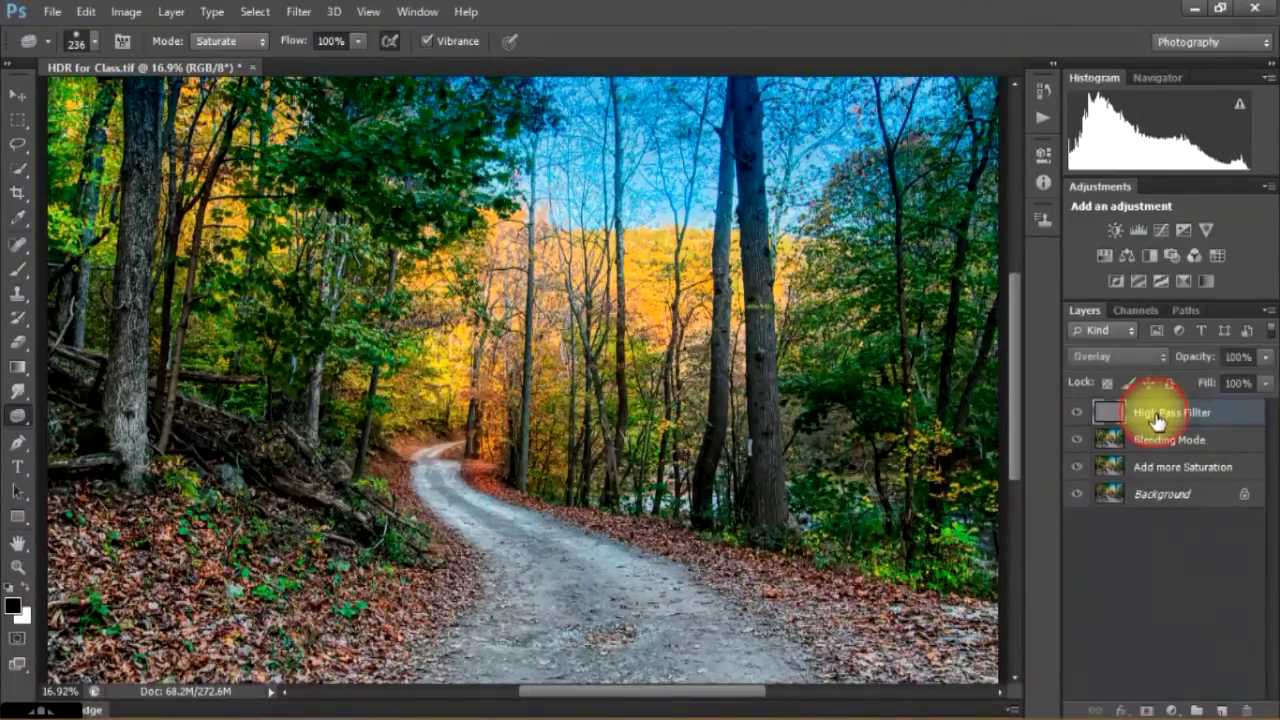
pyautogui.click(1155, 441)
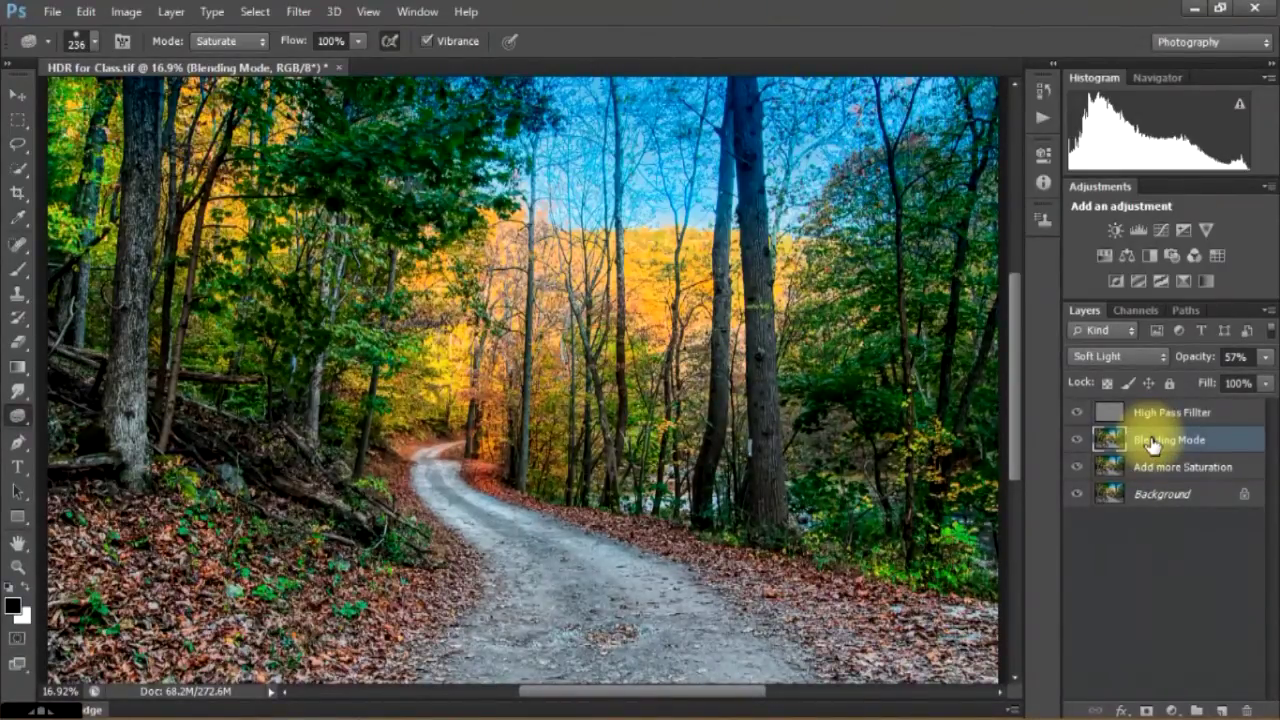
pyautogui.click(1151, 560)
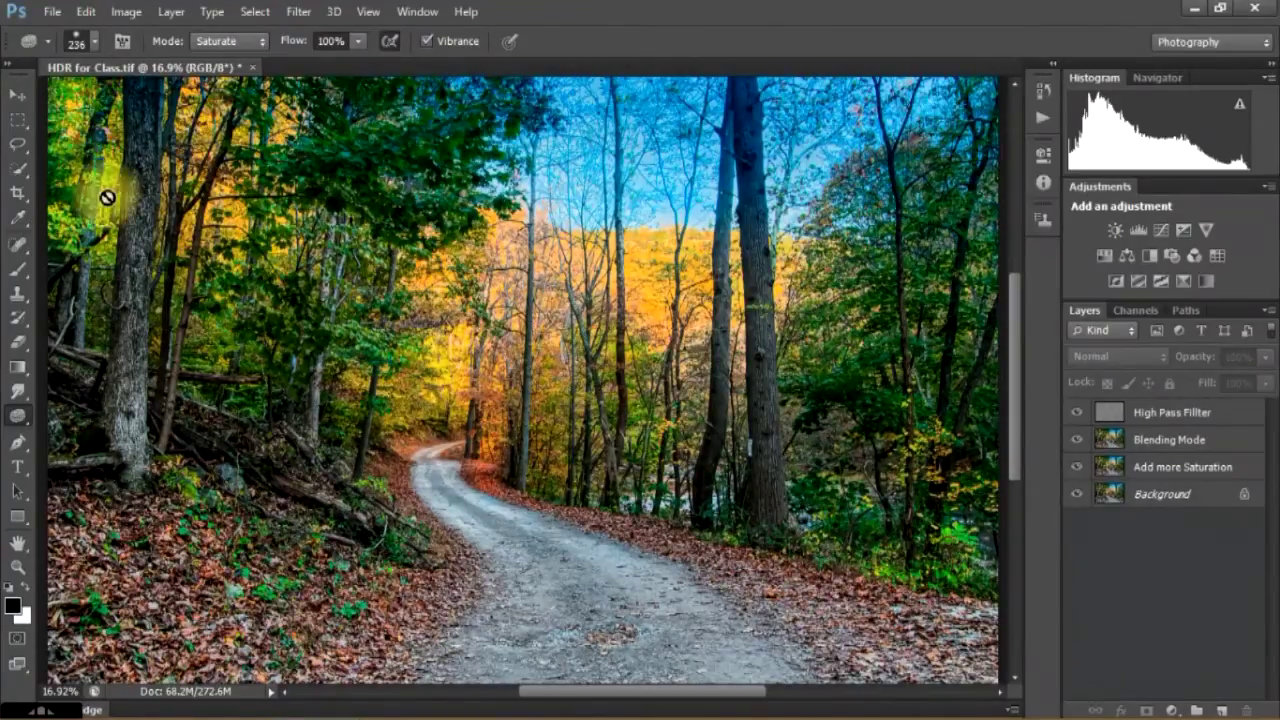
# Select the High Pass Filter through Add more Saturation layers and merge them into one.
pyautogui.click(18, 253)
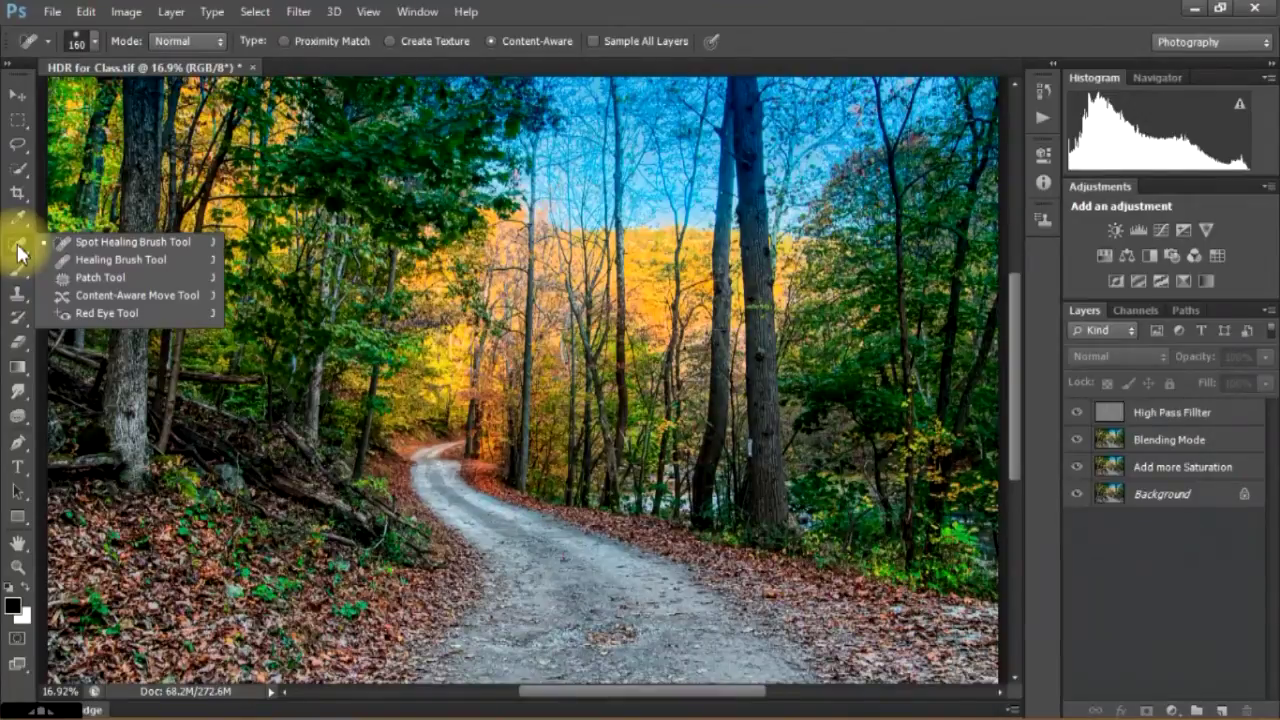
pyautogui.click(1131, 550)
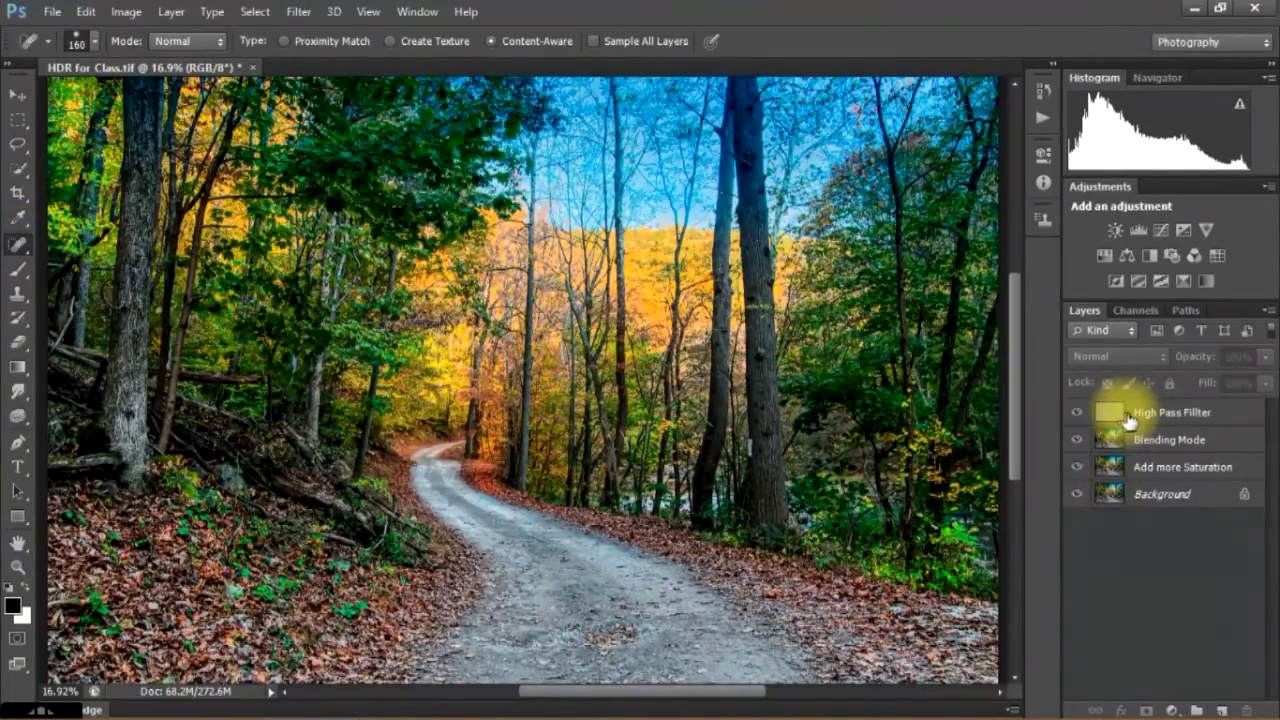
pyautogui.click(1135, 418)
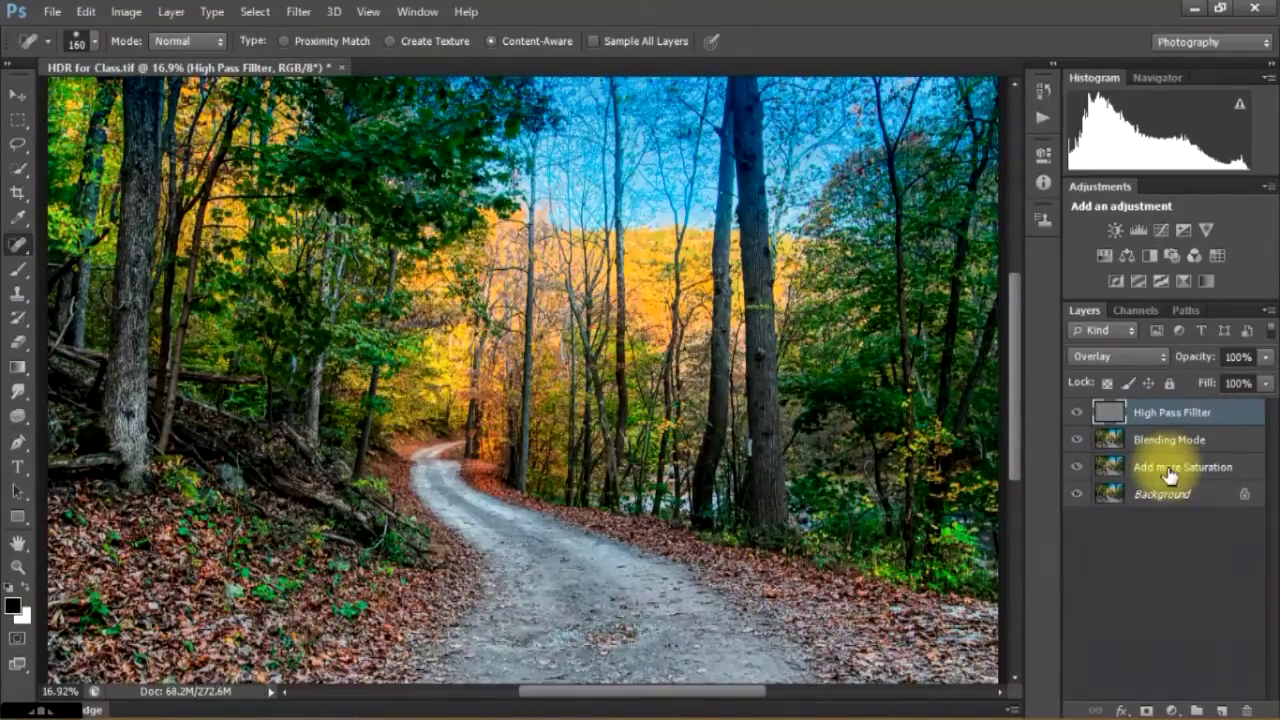
pyautogui.keyDown('shift'); pyautogui.click(1168, 478); pyautogui.keyUp('shift')
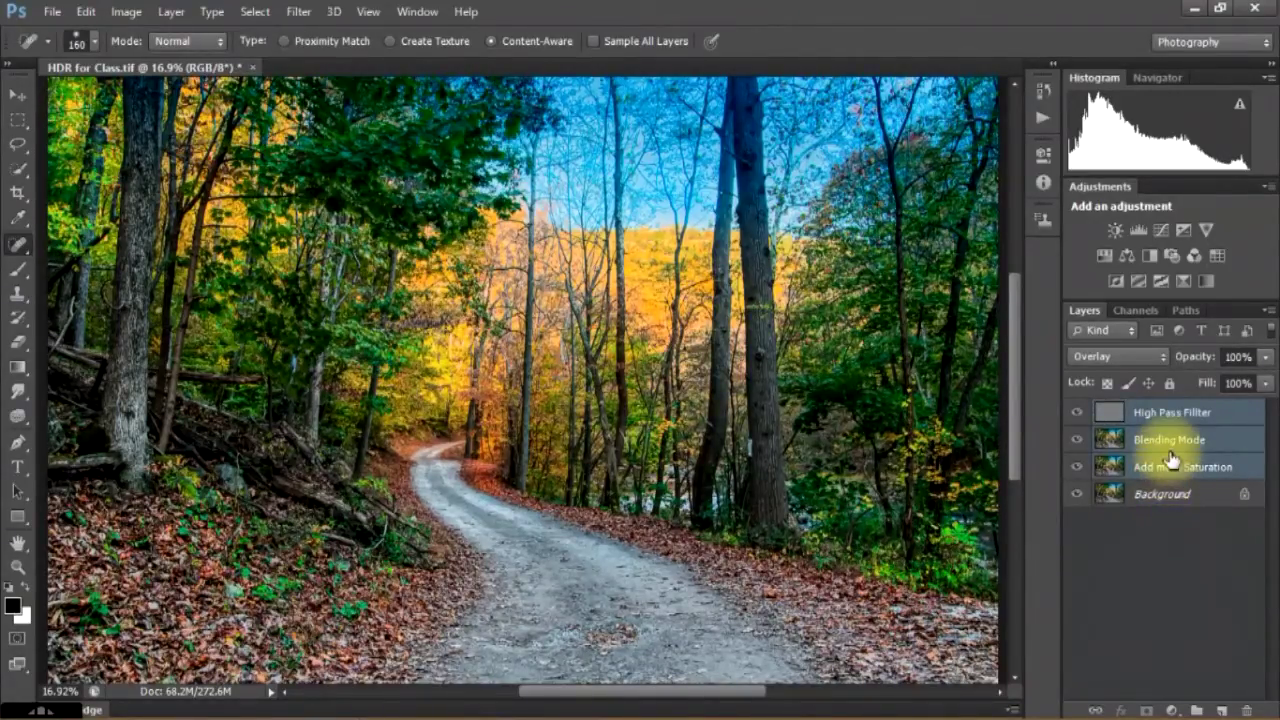
pyautogui.rightClick(1171, 458)
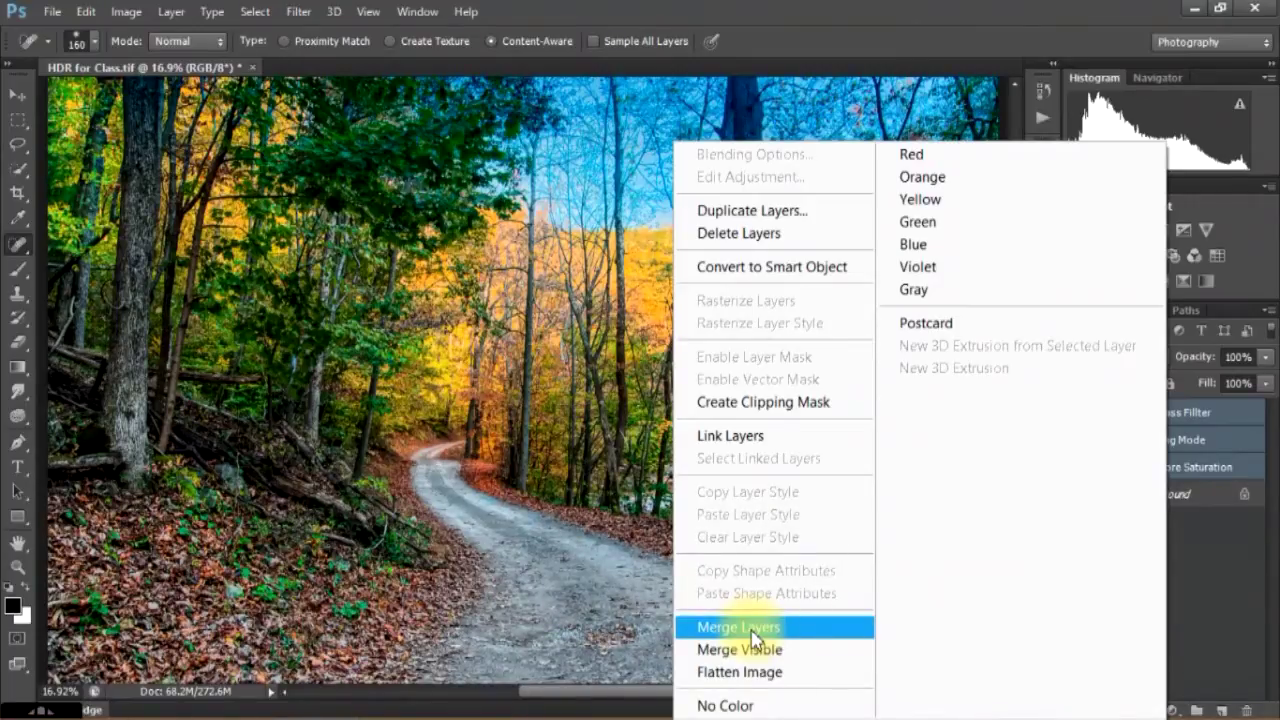
pyautogui.click(752, 630)
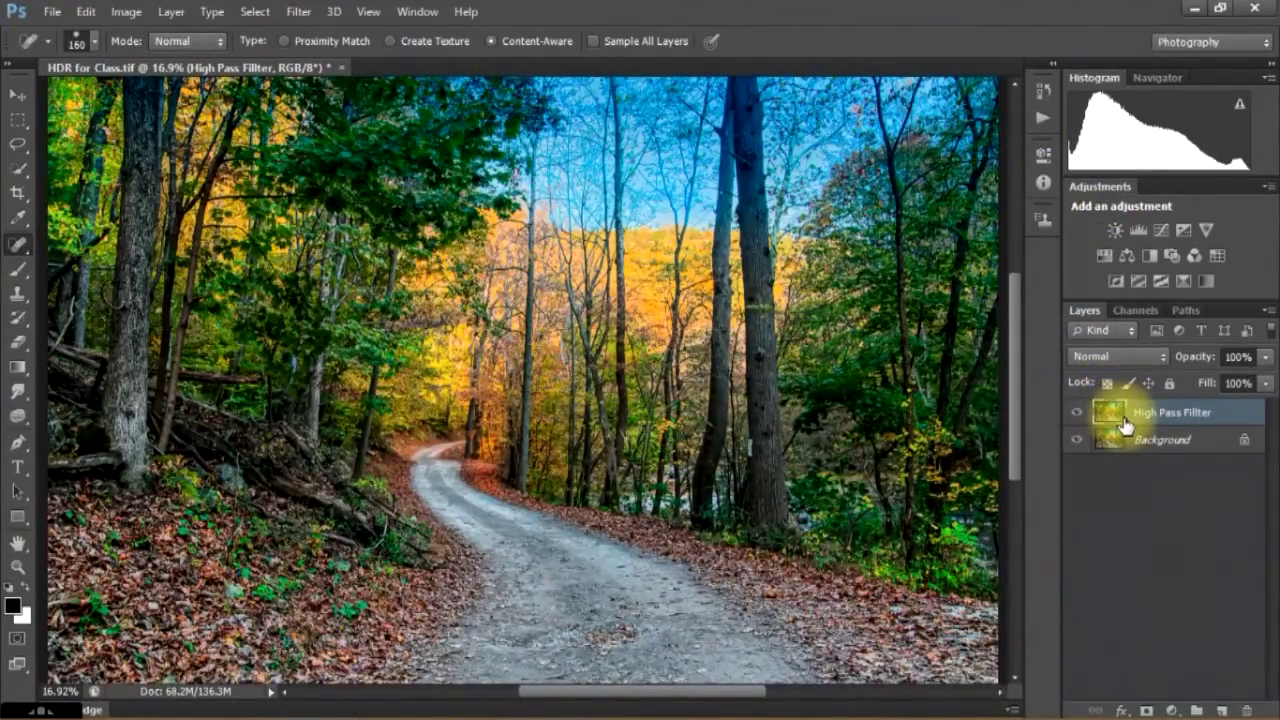
# Name the merged top layer 'Blending and high pass combined', fixing a typo along the way.
pyautogui.doubleClick(1183, 413)
pyautogui.write('Blending and high pa')
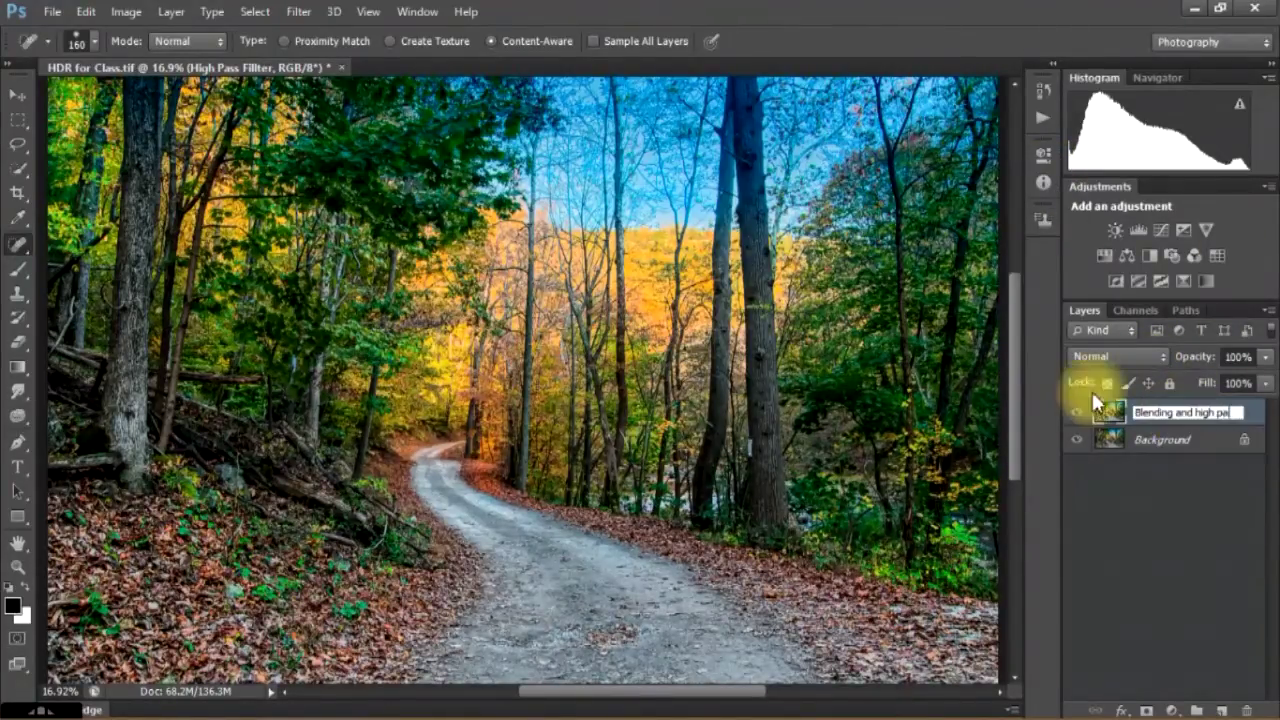
pyautogui.write('comp')
pyautogui.press('BackSpace')
pyautogui.write('bined')
pyautogui.press('Return')
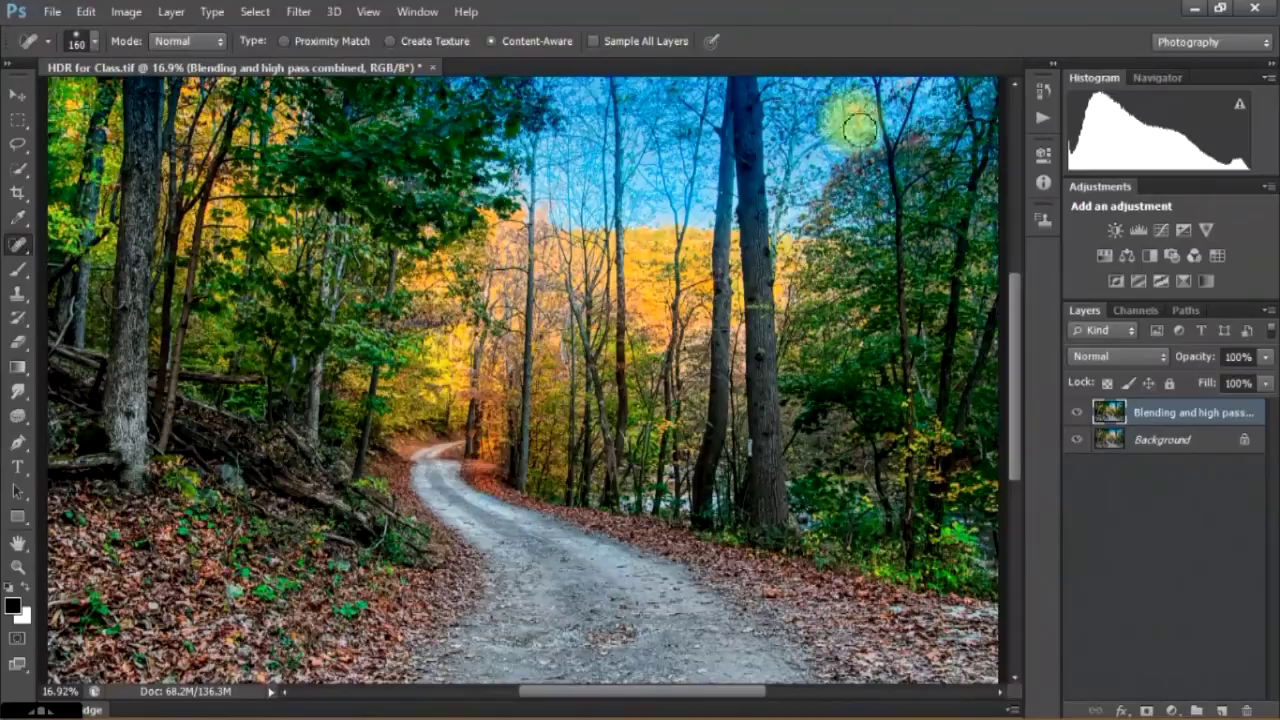
# Save the image as 'HDR for Class.psd' in Photoshop (*.PSD;*.PDD) format.
pyautogui.click(51, 12)
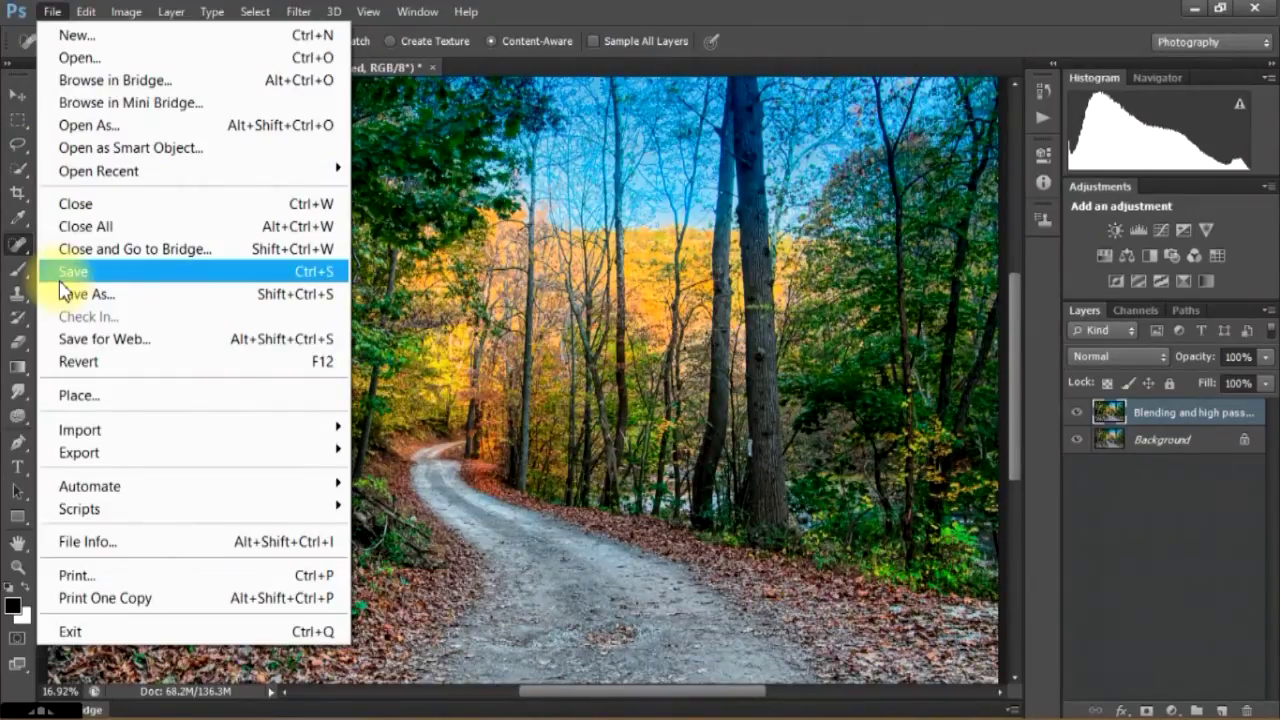
pyautogui.click(62, 280)
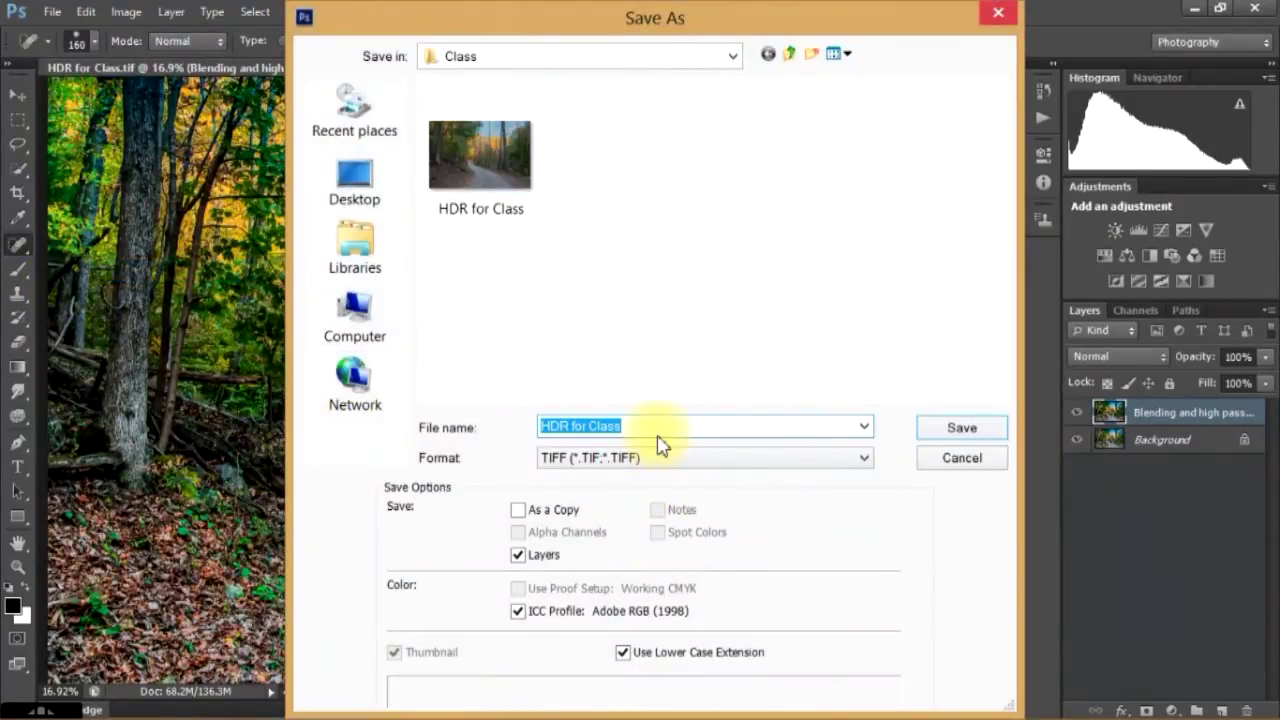
pyautogui.click(668, 460)
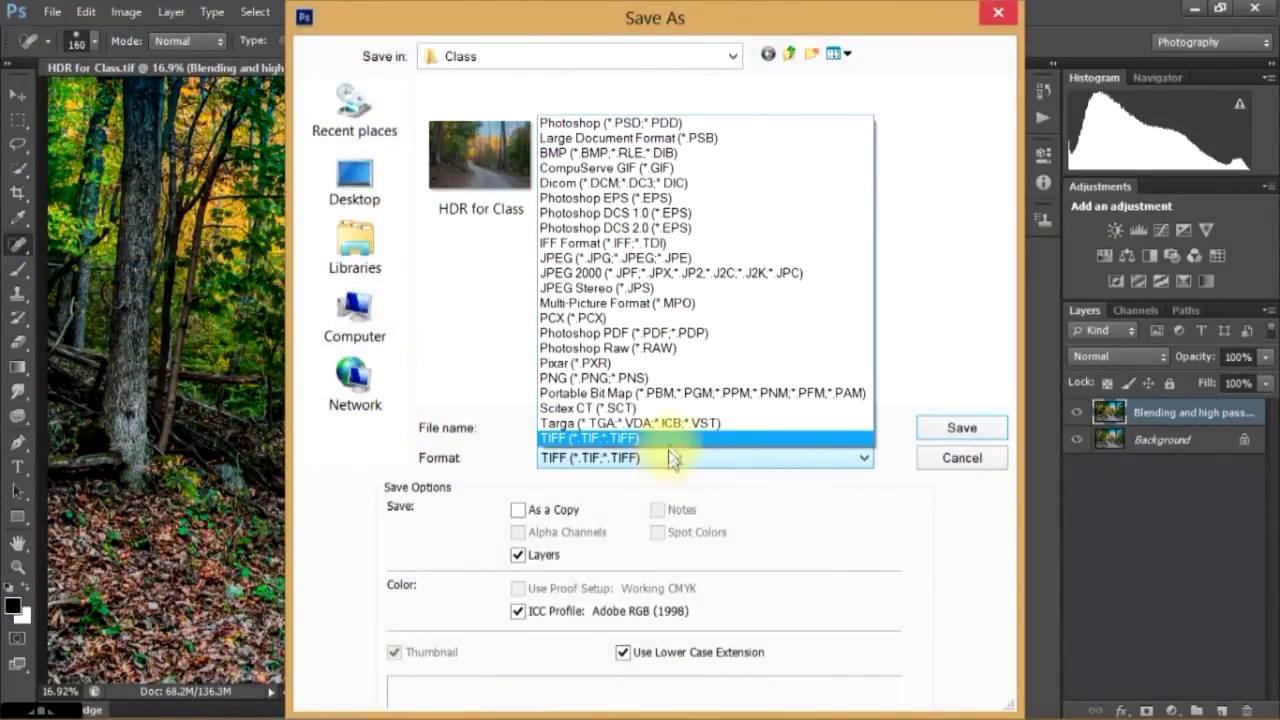
pyautogui.click(692, 123)
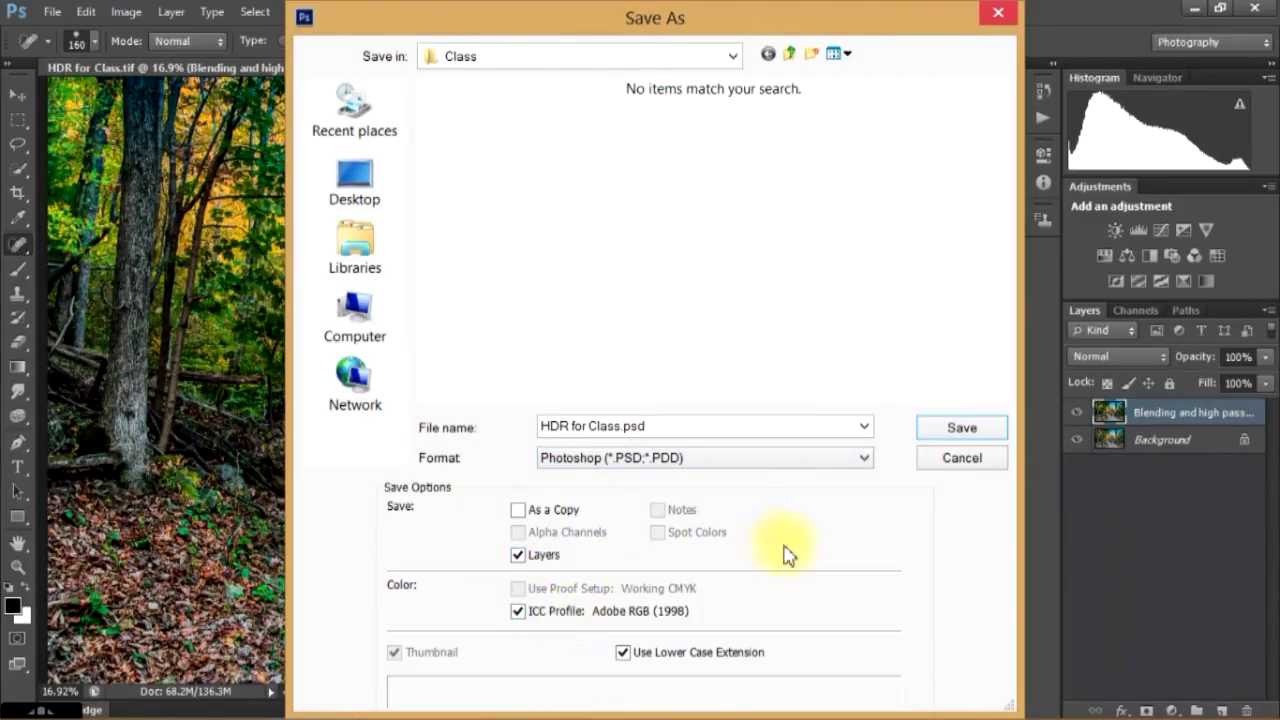
pyautogui.click(955, 432)
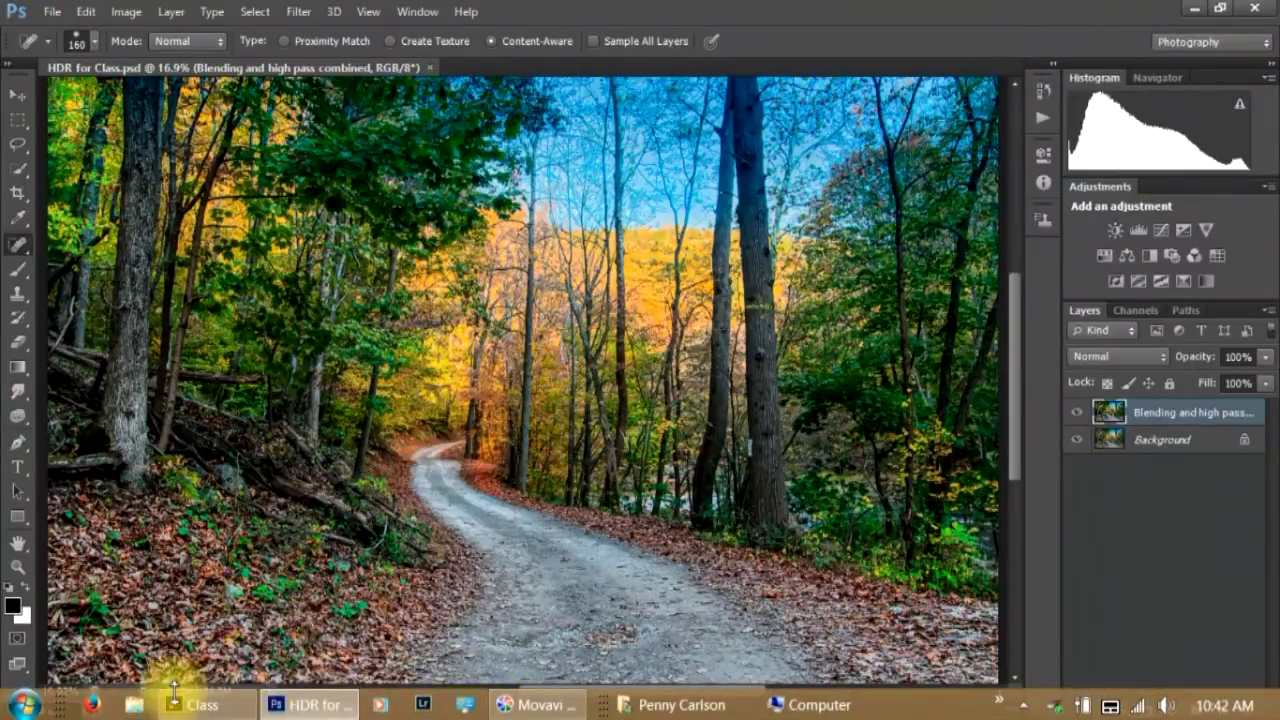
# Switch to Adobe Bridge and preview HDR for Class.psd full screen.
pyautogui.moveTo(200, 704)
pyautogui.click(183, 706)
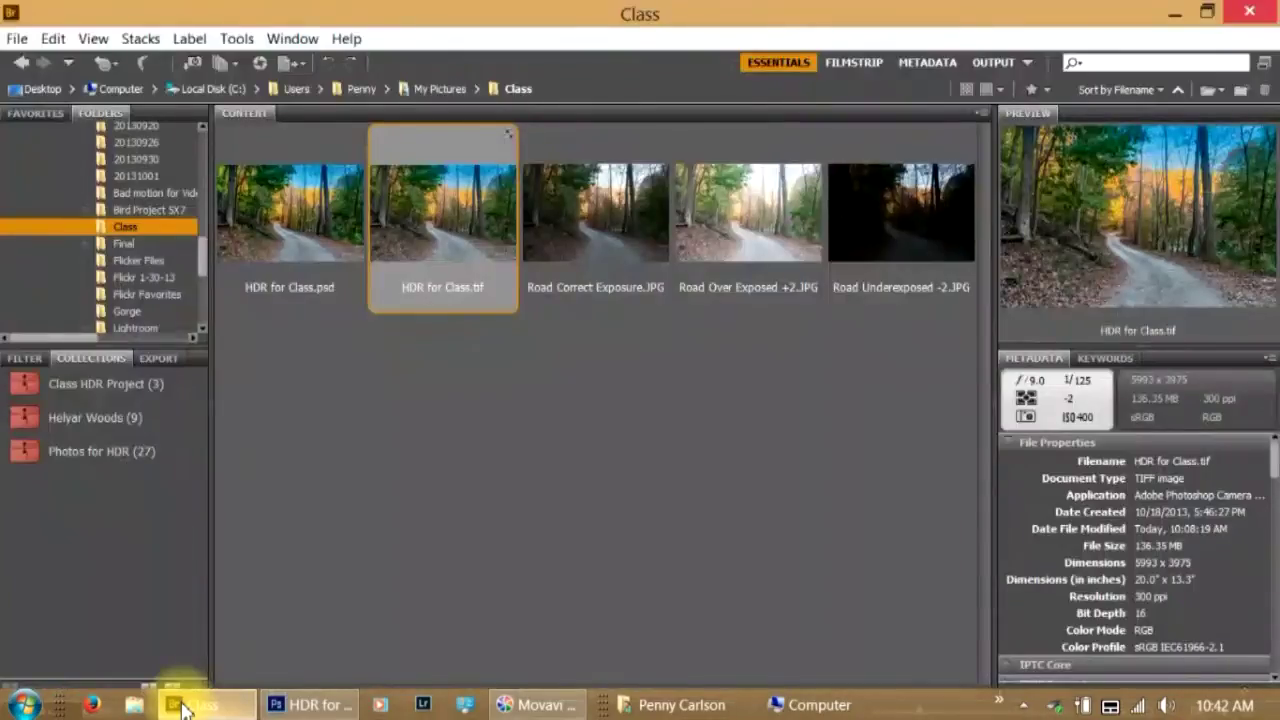
pyautogui.click(322, 249)
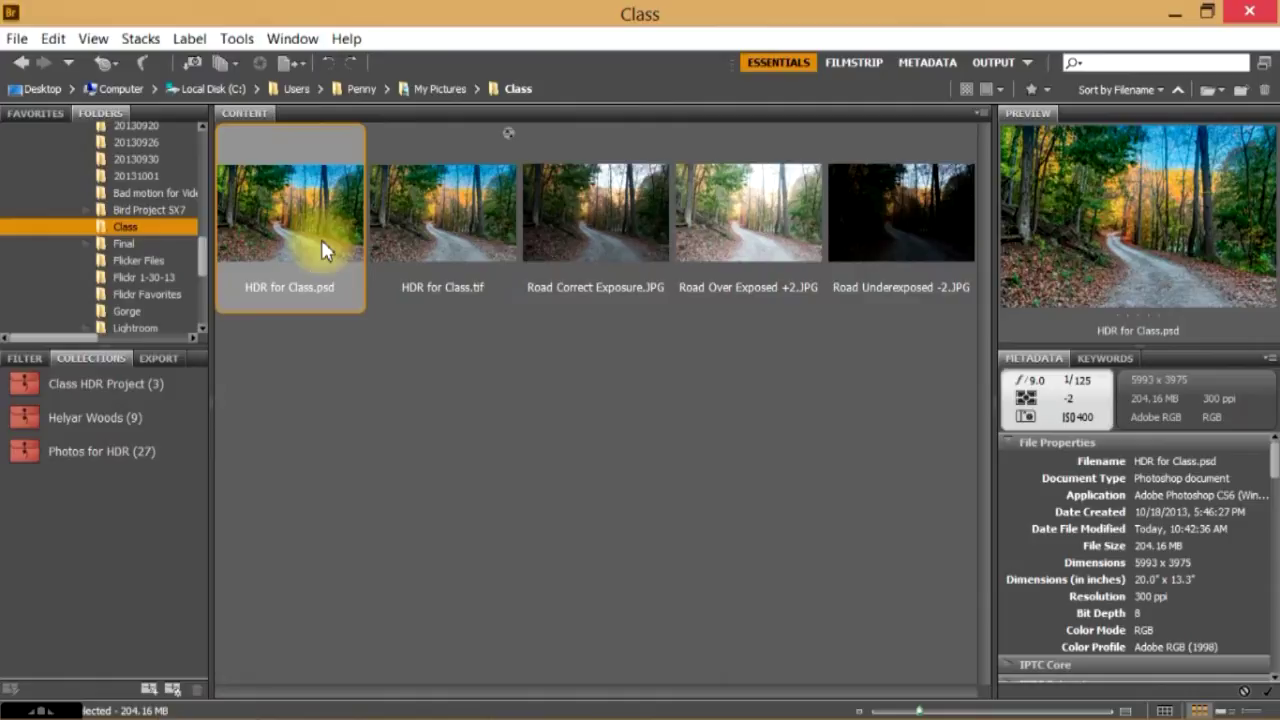
pyautogui.press('space')
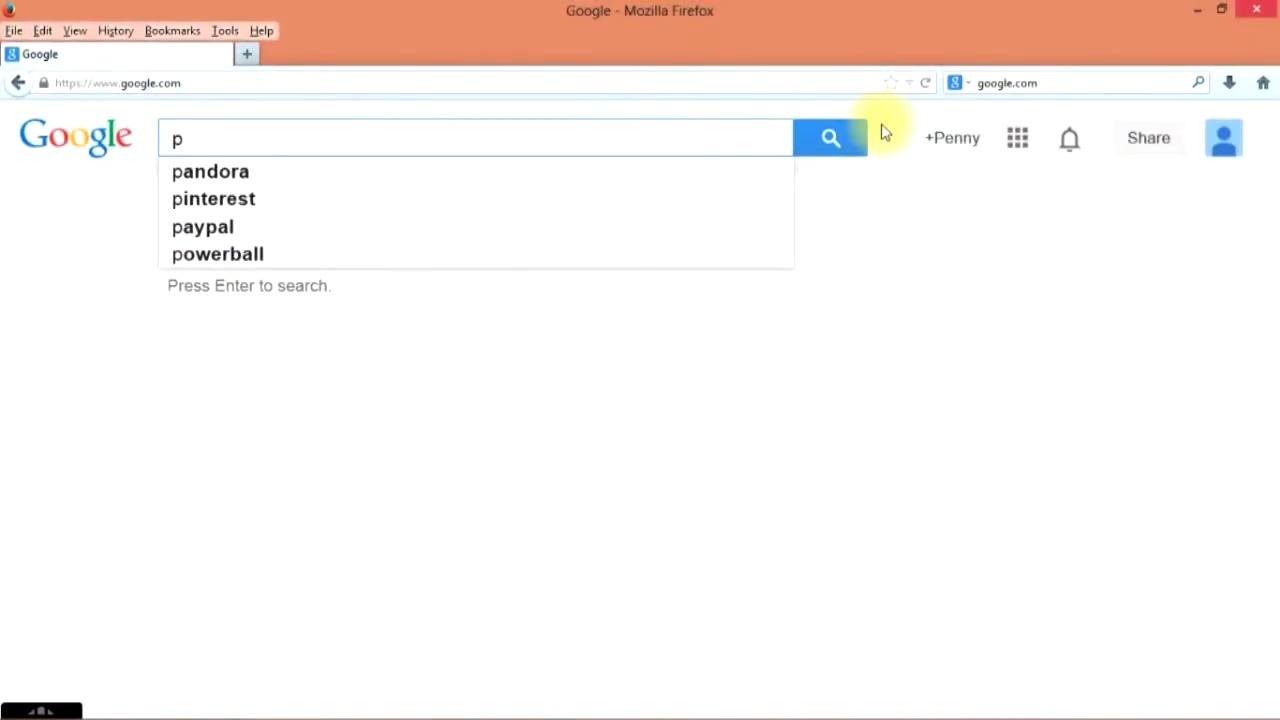
# Search Google for 'photomatix' and reach the Photomatix download page on hdrsoft.com.
pyautogui.write('hoto')
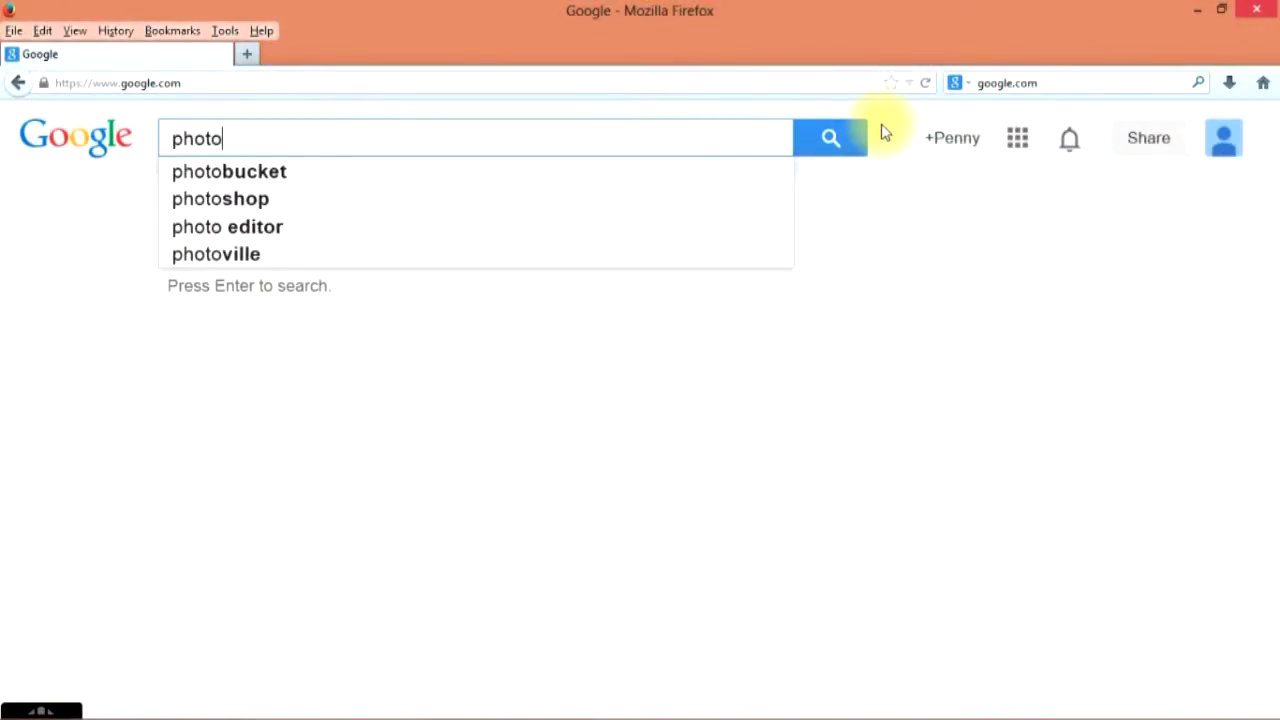
pyautogui.write('ma')
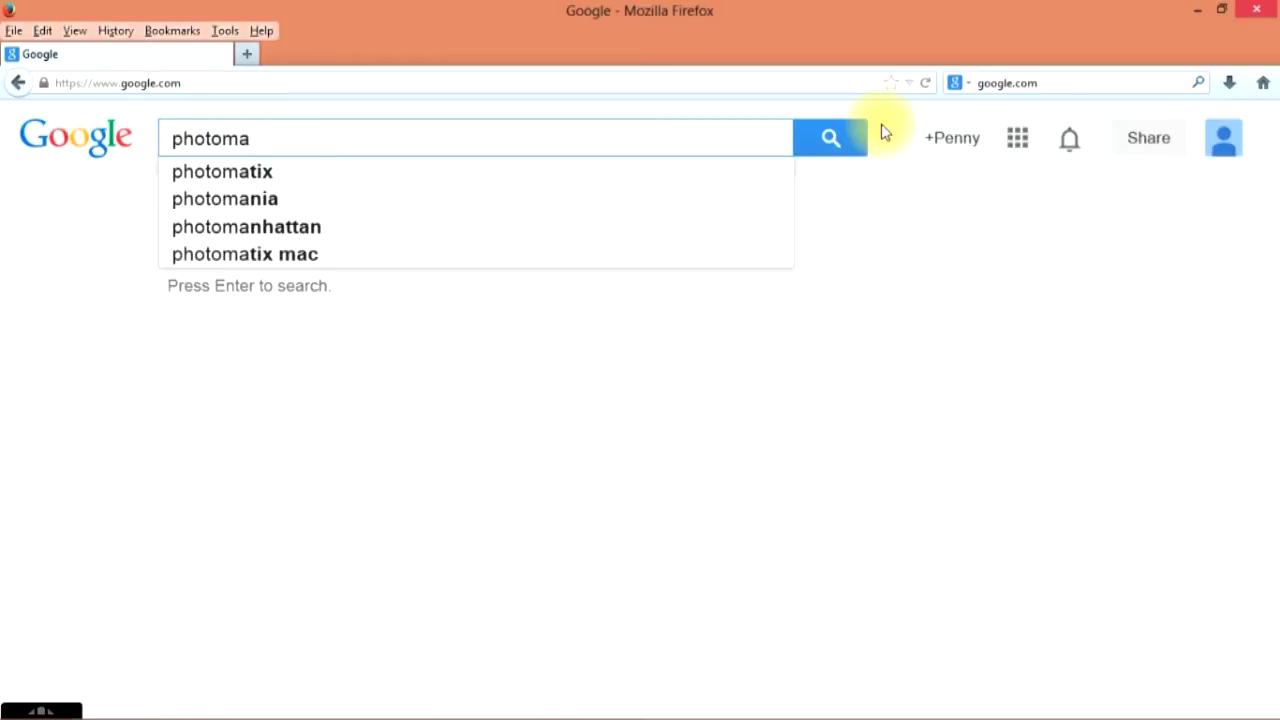
pyautogui.write('tix')
pyautogui.press('Return')
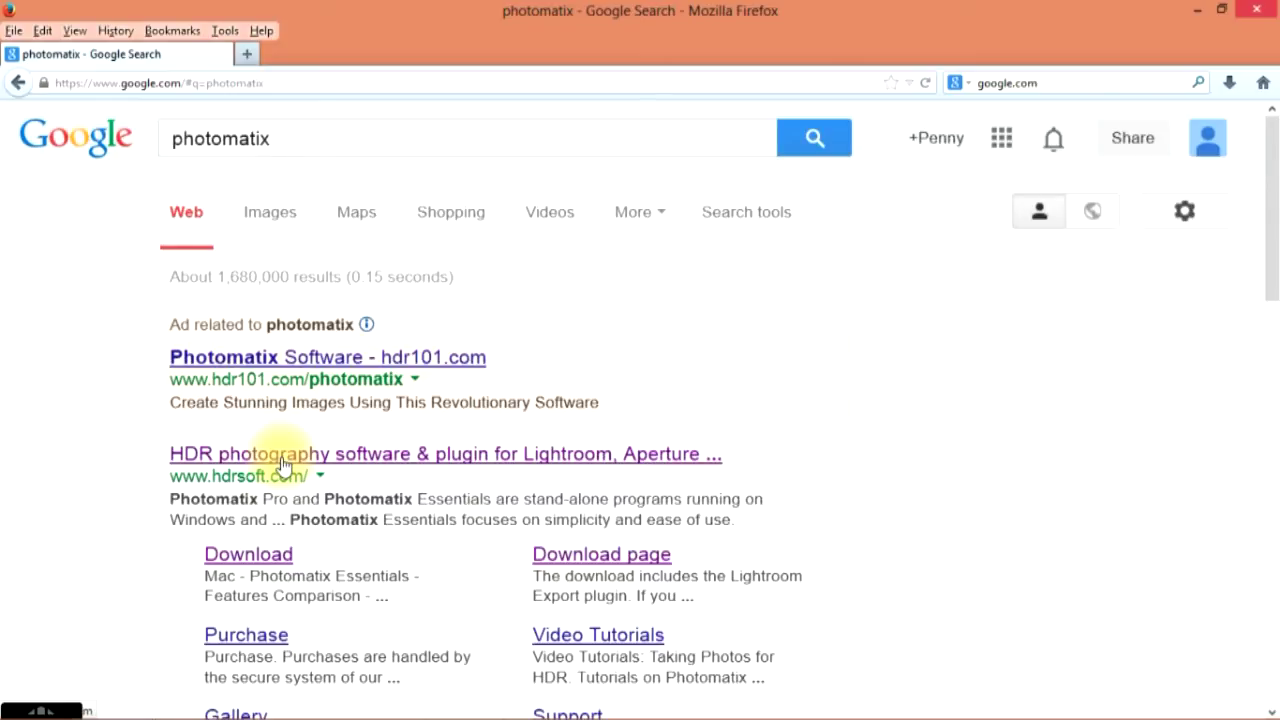
pyautogui.click(283, 463)
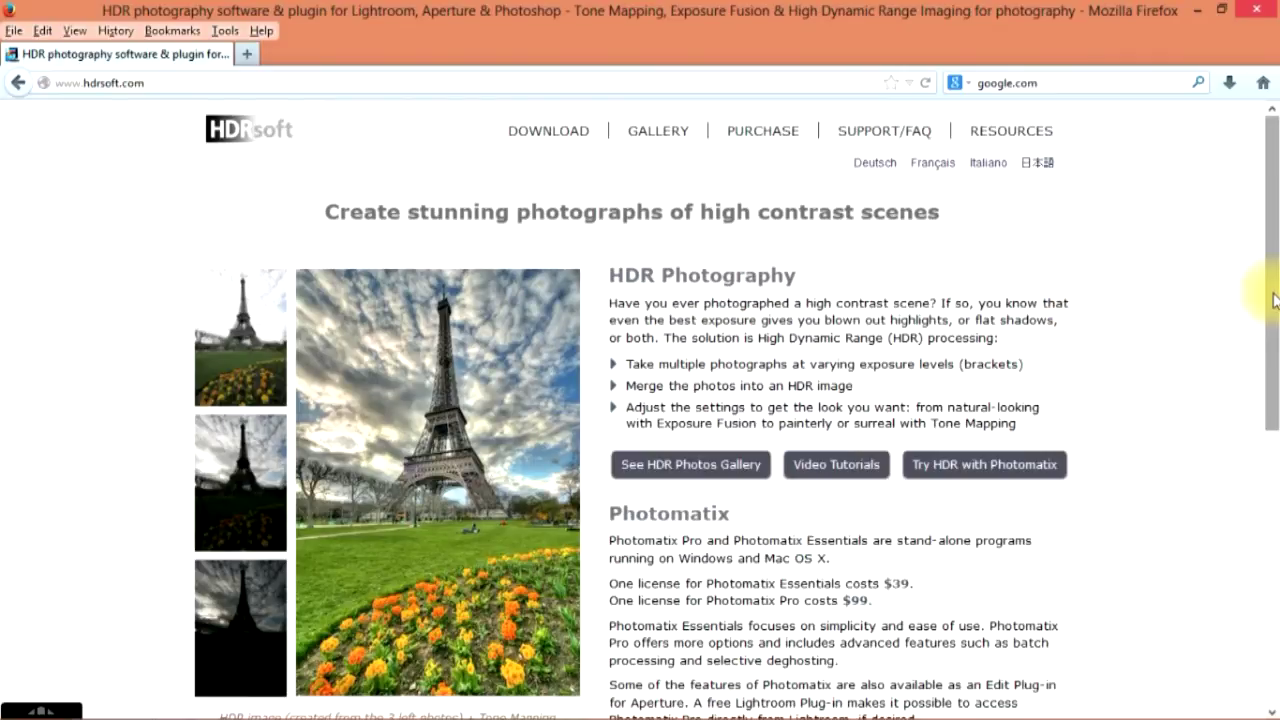
pyautogui.moveTo(1275, 295); pyautogui.dragTo(1262, 368)
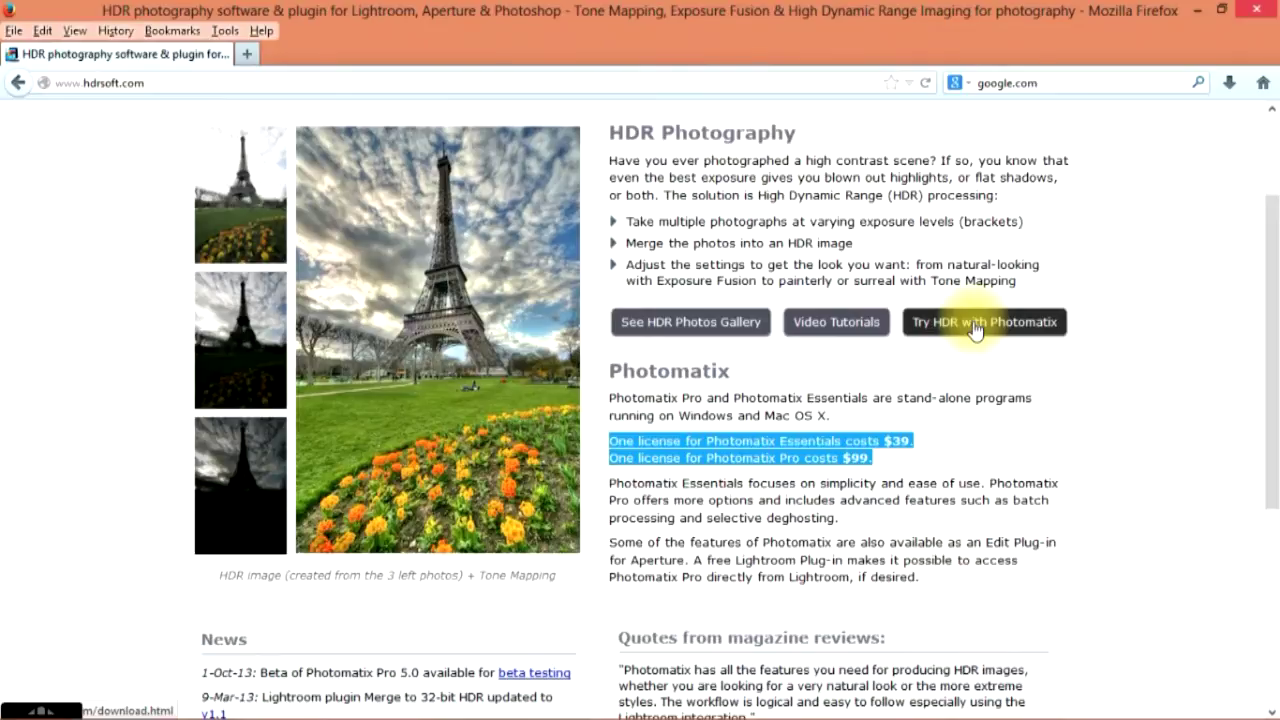
pyautogui.click(975, 325)
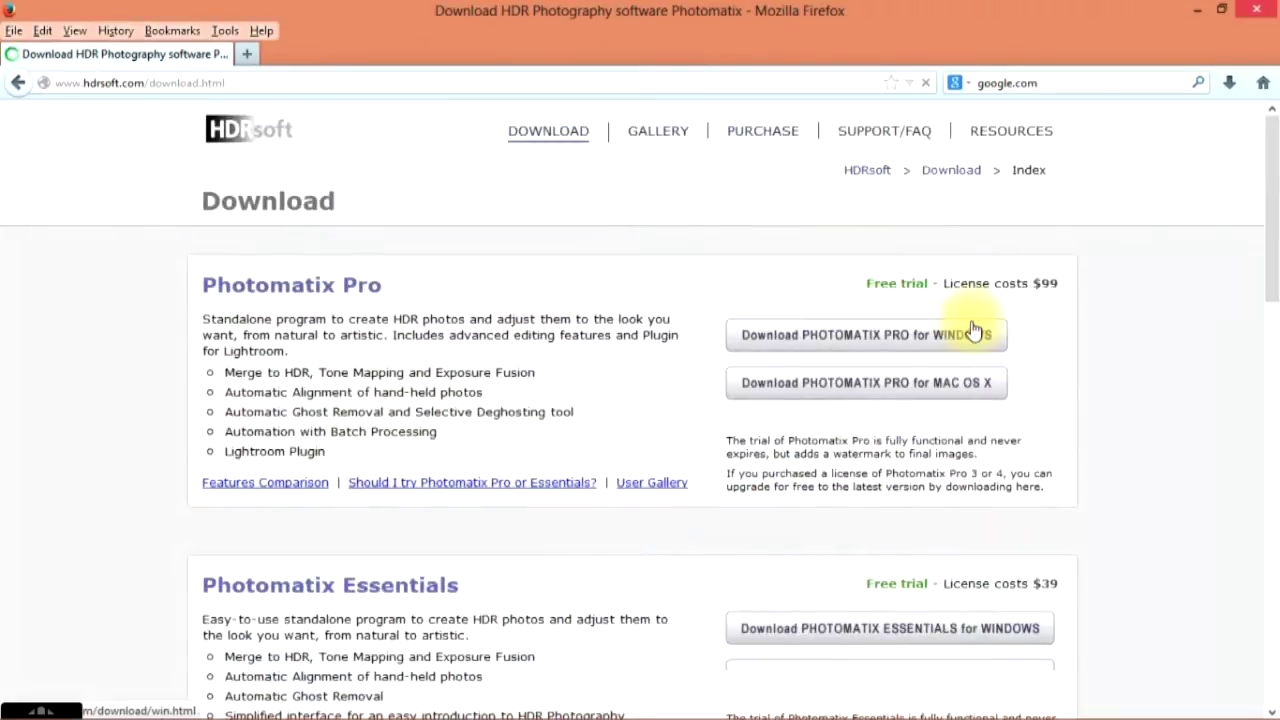